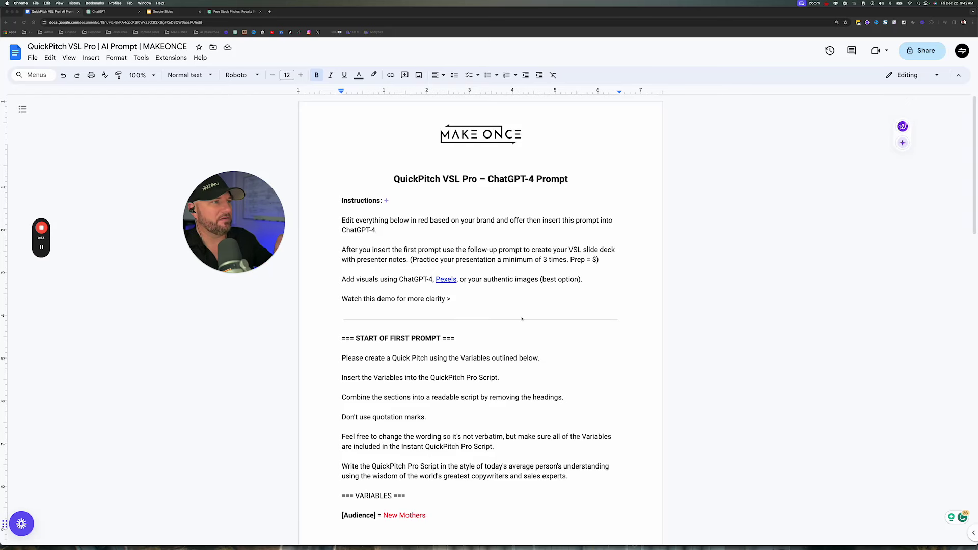
# - Read through the QuickPitch VSL Pro prompt document, covering the first prompt, its red variables and the follow-up slide deck prompt
pyautogui.scroll(-3, 522, 319)
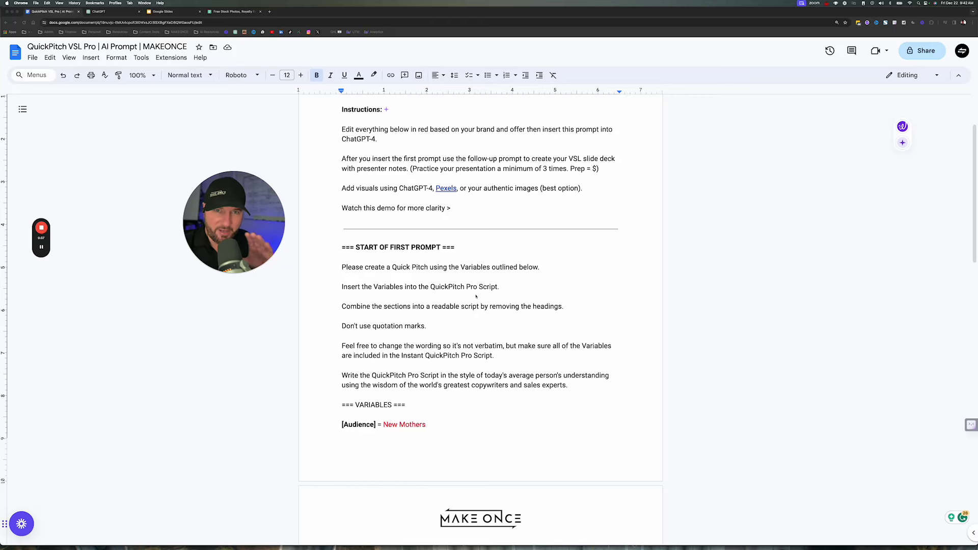
pyautogui.scroll(-11, 476, 298)
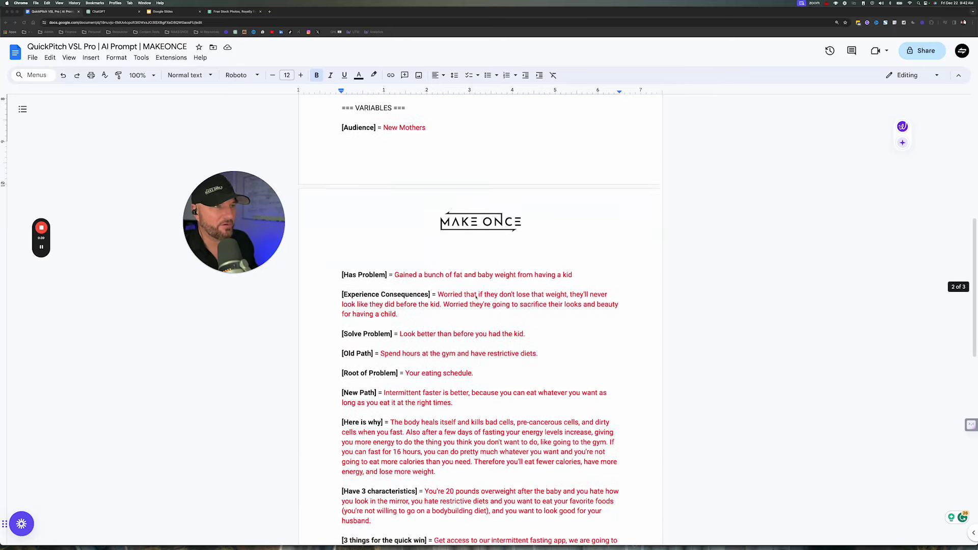
pyautogui.scroll(-3, 481, 273)
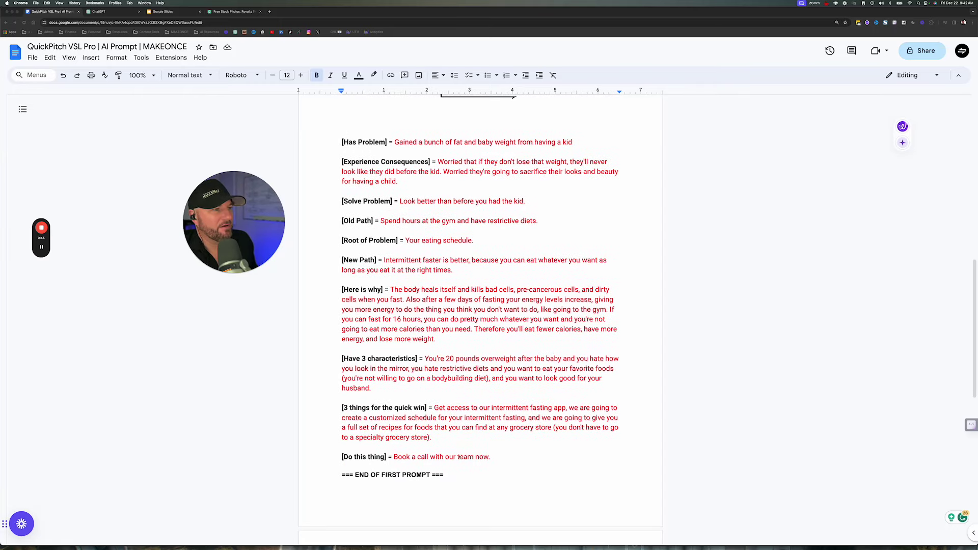
pyautogui.scroll(11, 466, 223)
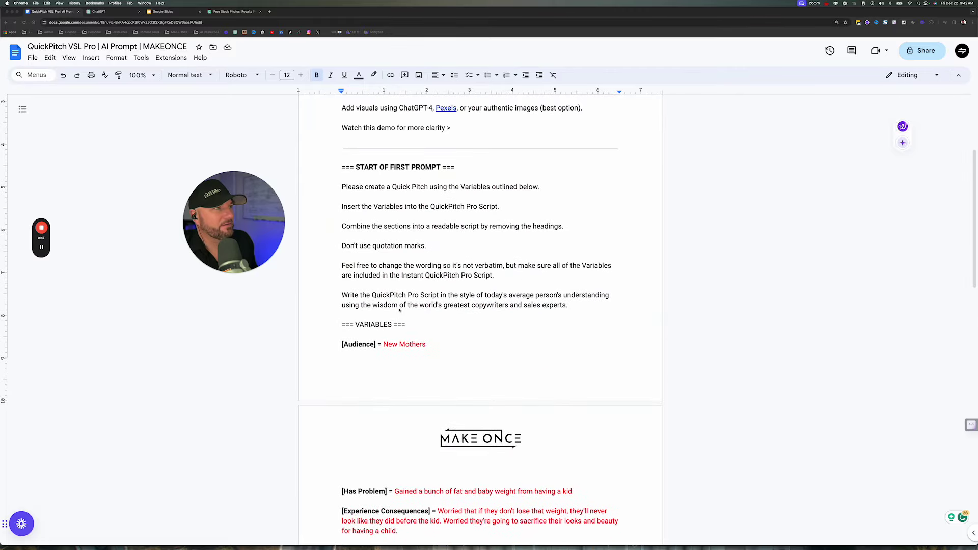
pyautogui.scroll(-15, 400, 309)
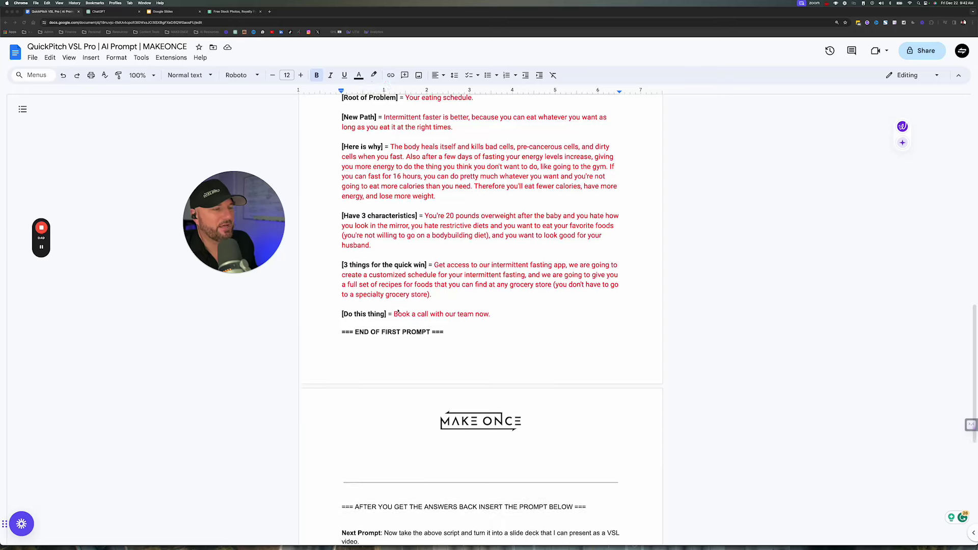
pyautogui.scroll(-4, 398, 312)
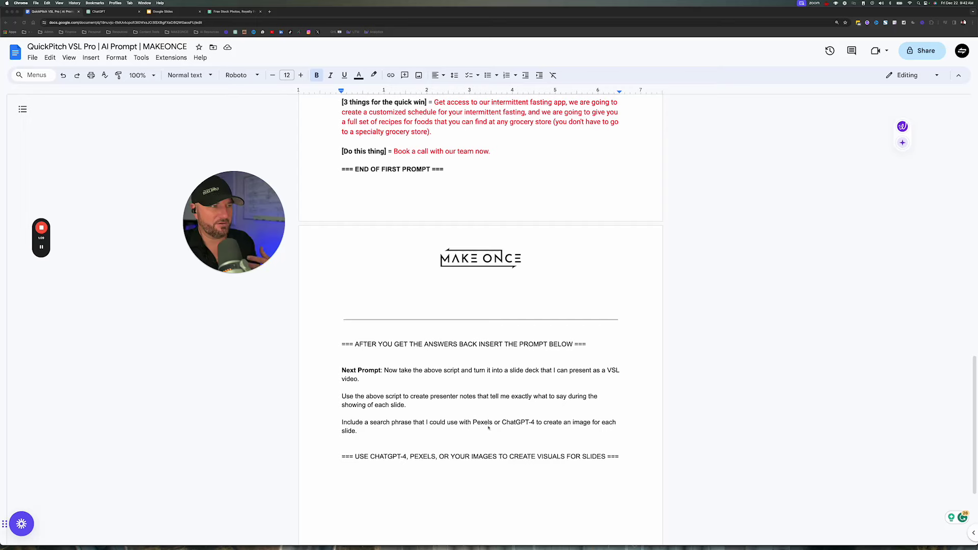
# - View the Pexels stock photo site, dismiss its Google sign-in prompt, and return to the prompt document
pyautogui.click(243, 15)
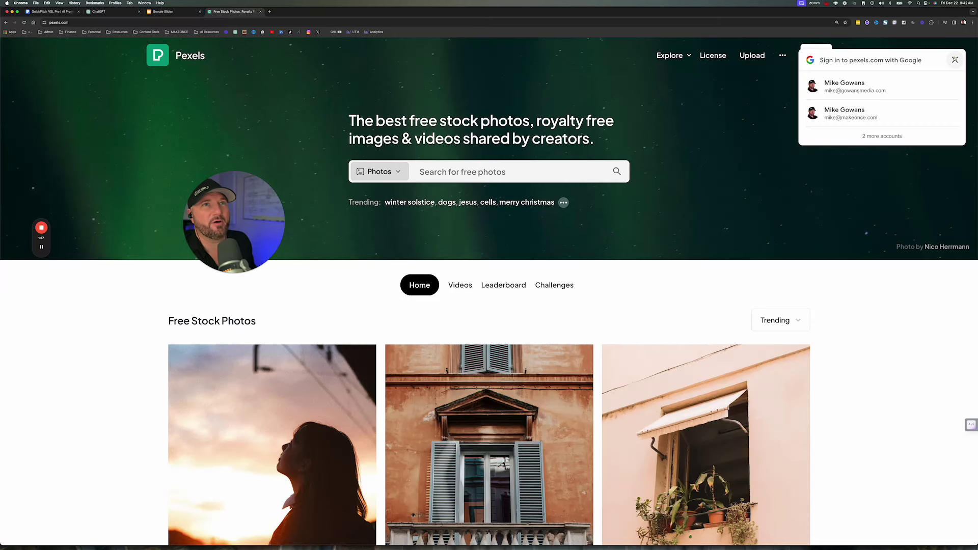
pyautogui.click(955, 60)
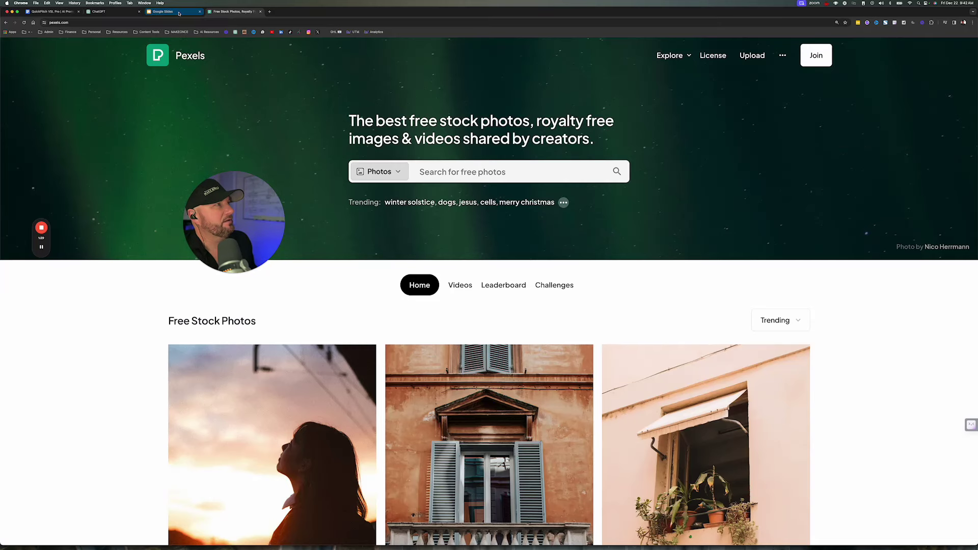
pyautogui.click(59, 11)
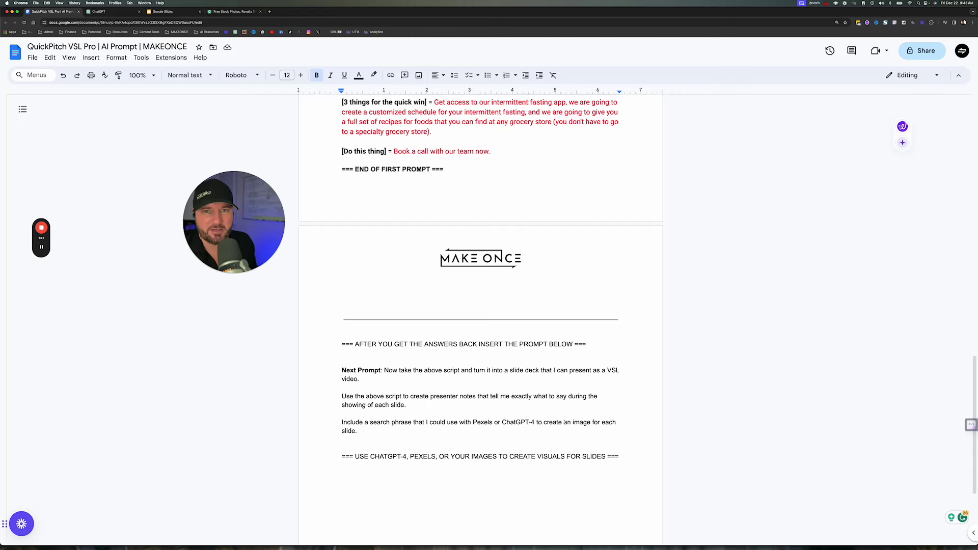
# - Look back over the follow-up prompt and the variables, and switch to the Google Slides home page
pyautogui.scroll(-2, 564, 417)
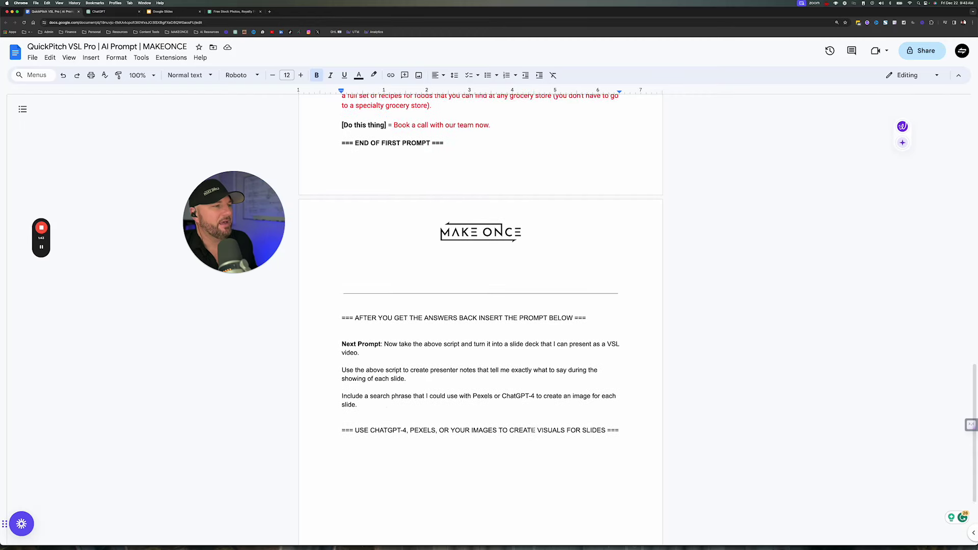
pyautogui.scroll(20, 534, 429)
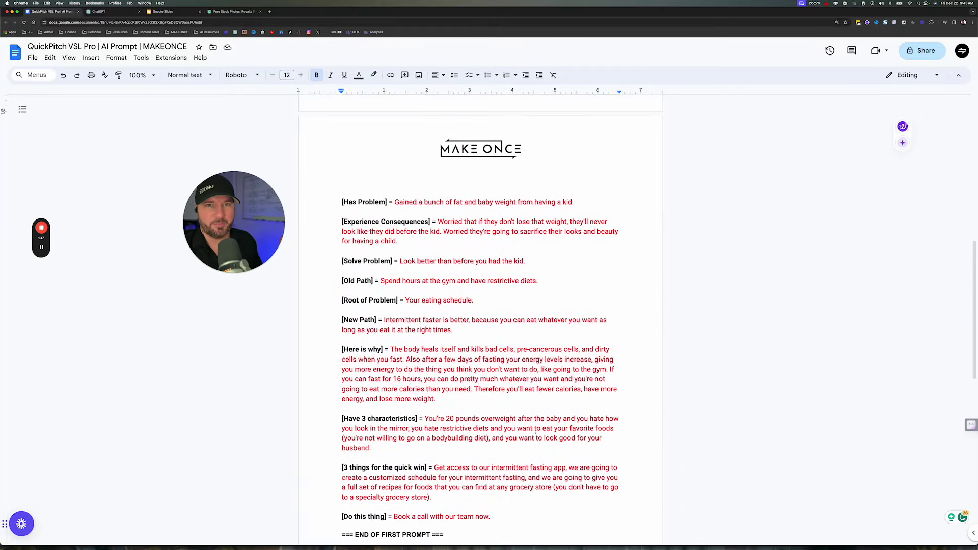
pyautogui.scroll(6, 536, 433)
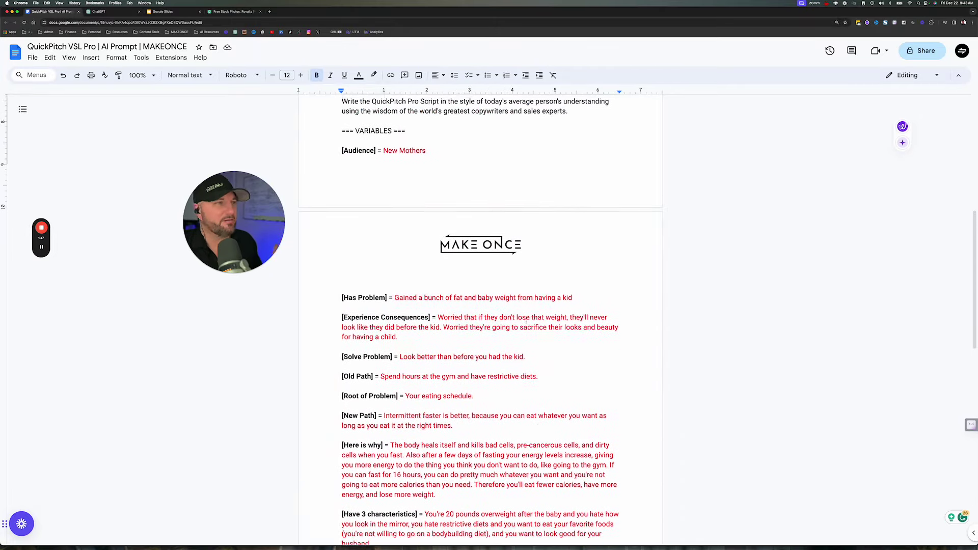
pyautogui.click(171, 11)
pyautogui.moveTo(258, 233); pyautogui.dragTo(184, 236)
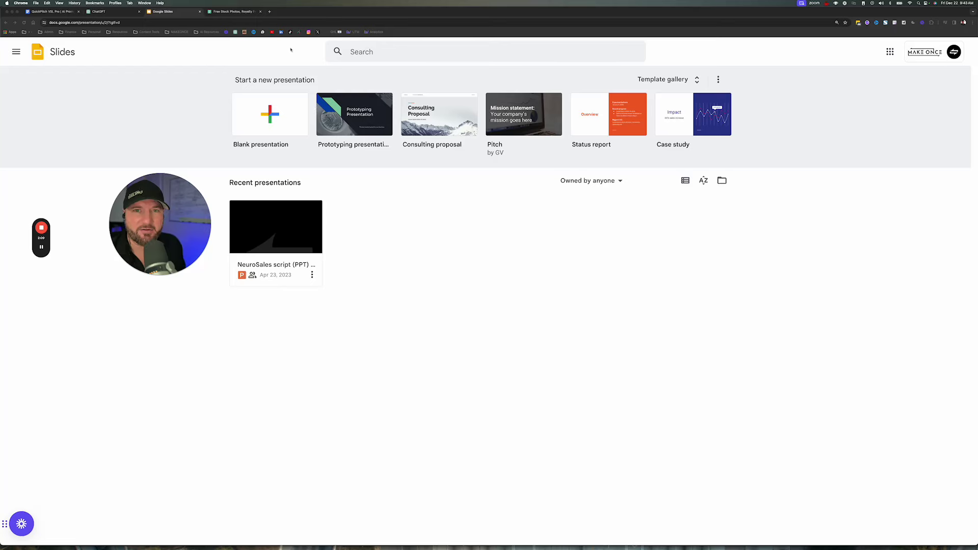
# - Return to the prompt document and review the instructions on practising the presentation and adding visuals
pyautogui.click(67, 12)
pyautogui.scroll(5, 454, 231)
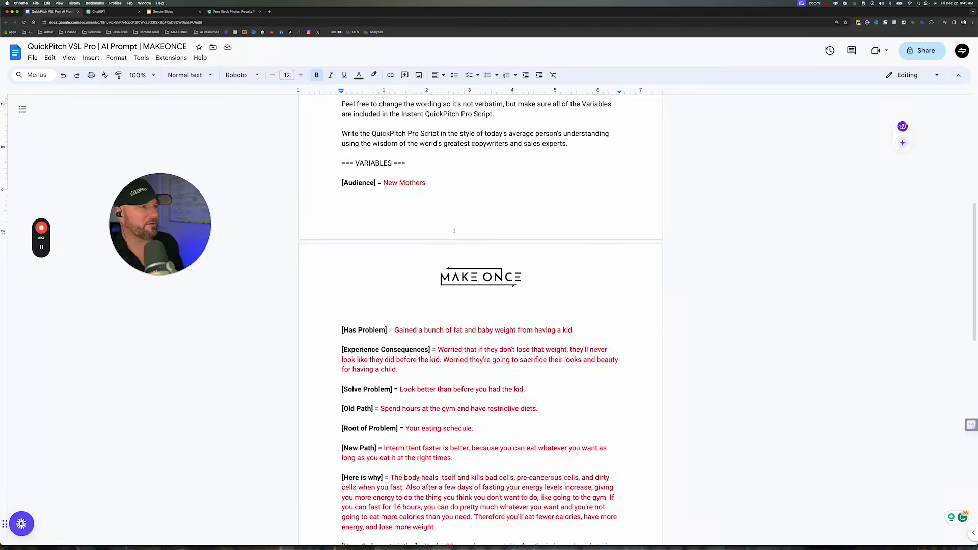
pyautogui.scroll(3, 455, 231)
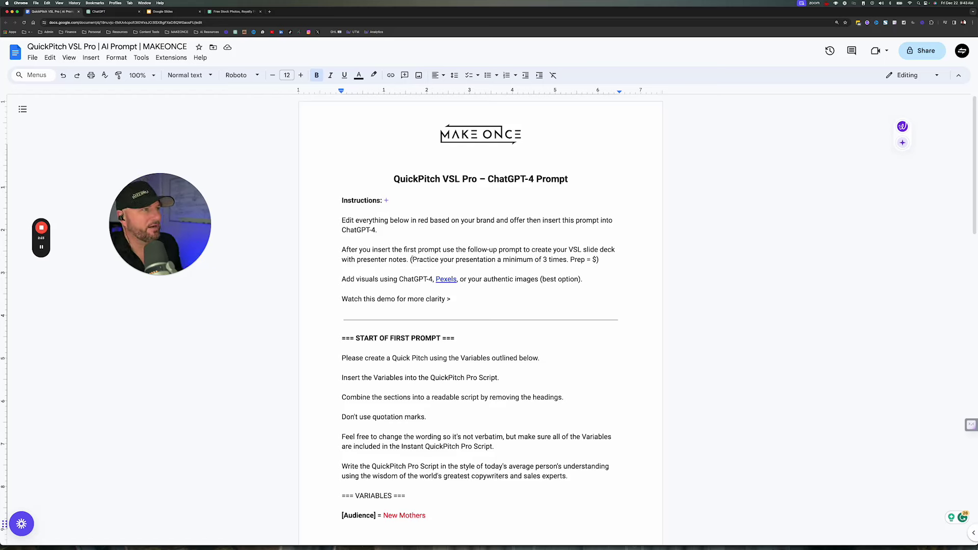
pyautogui.moveTo(413, 260); pyautogui.dragTo(595, 260)
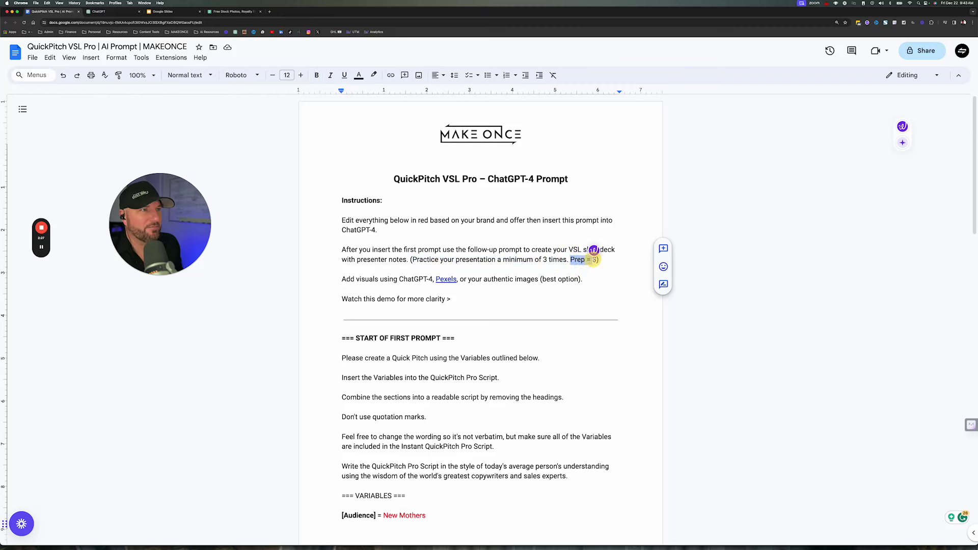
pyautogui.click(541, 282)
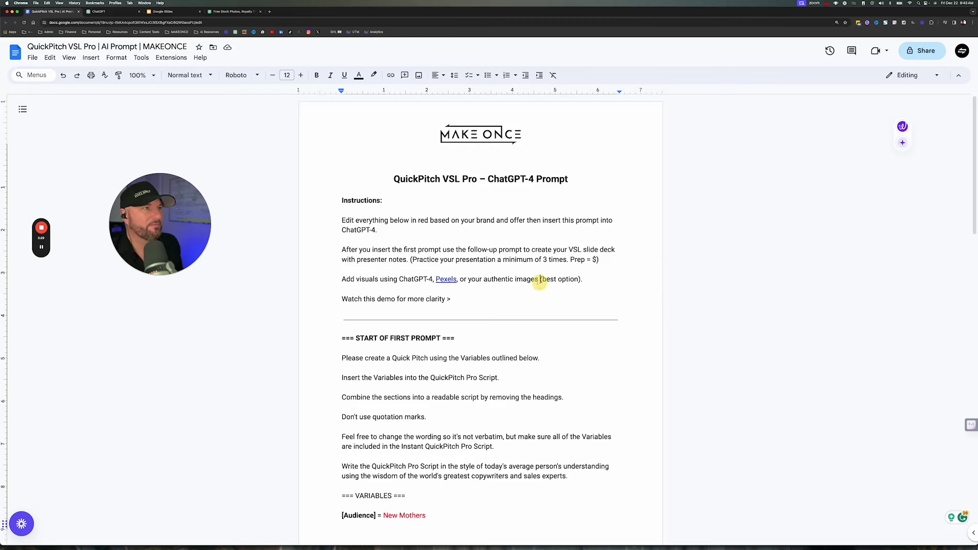
# - Highlight the first prompt's text starting at "Please create a Quick Pitch", and check the ChatGPT page where it goes
pyautogui.scroll(-5, 507, 251)
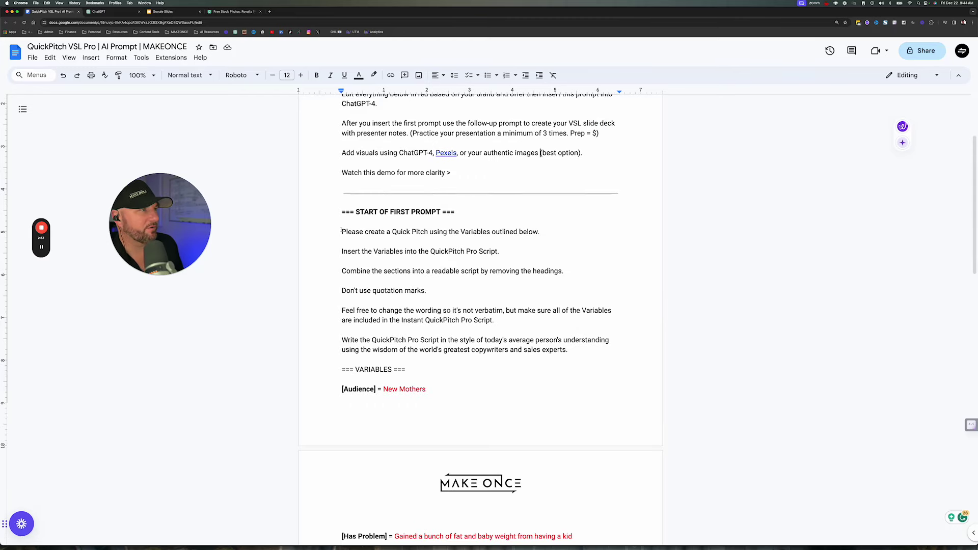
pyautogui.moveTo(341, 230); pyautogui.dragTo(528, 453)
pyautogui.scroll(10, 535, 440)
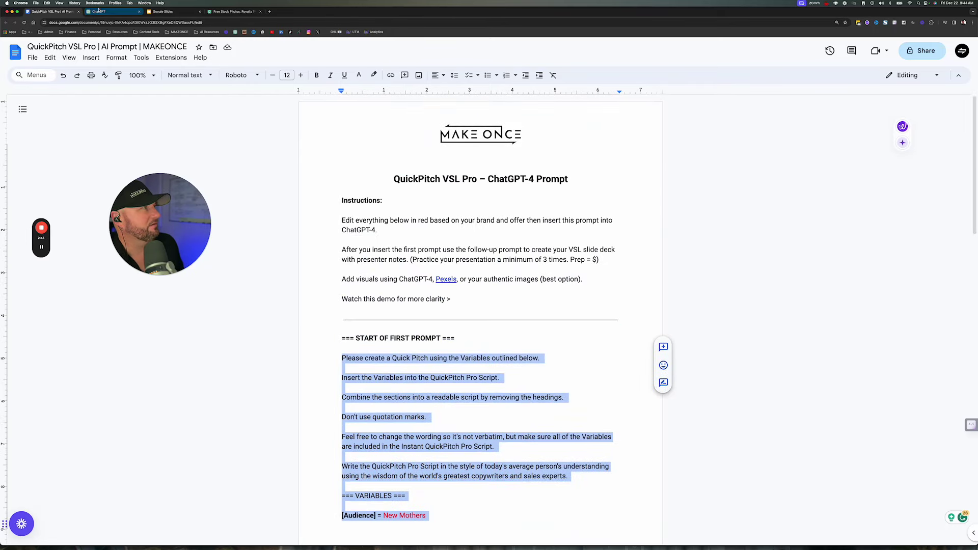
pyautogui.click(98, 12)
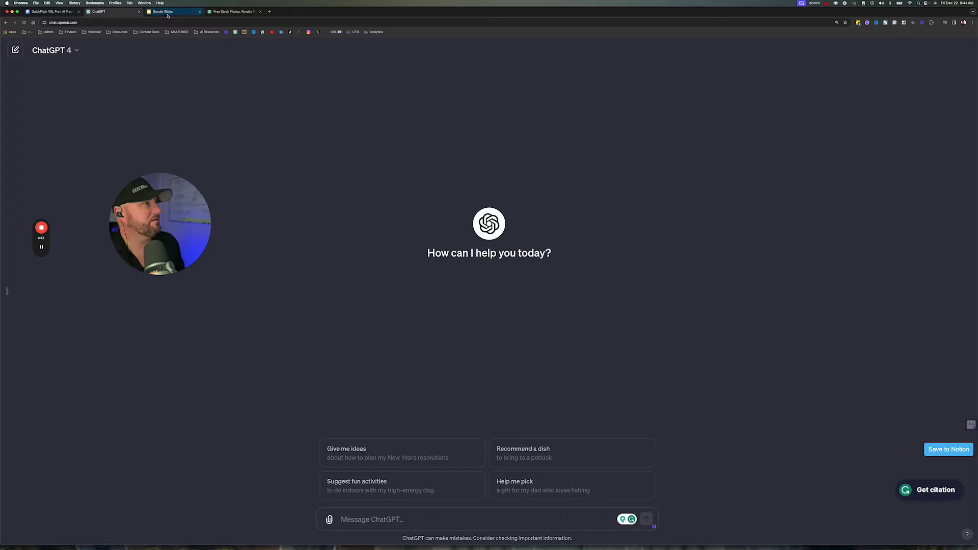
pyautogui.click(53, 12)
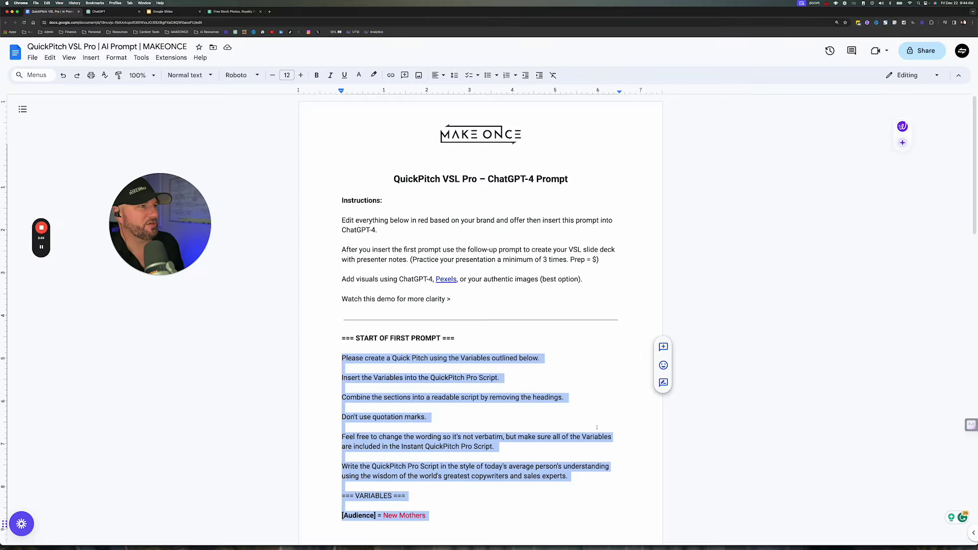
pyautogui.click(529, 378)
# - Examine the red example values of the Audience, Has Problem and Experience Consequences variables
pyautogui.scroll(-3, 522, 385)
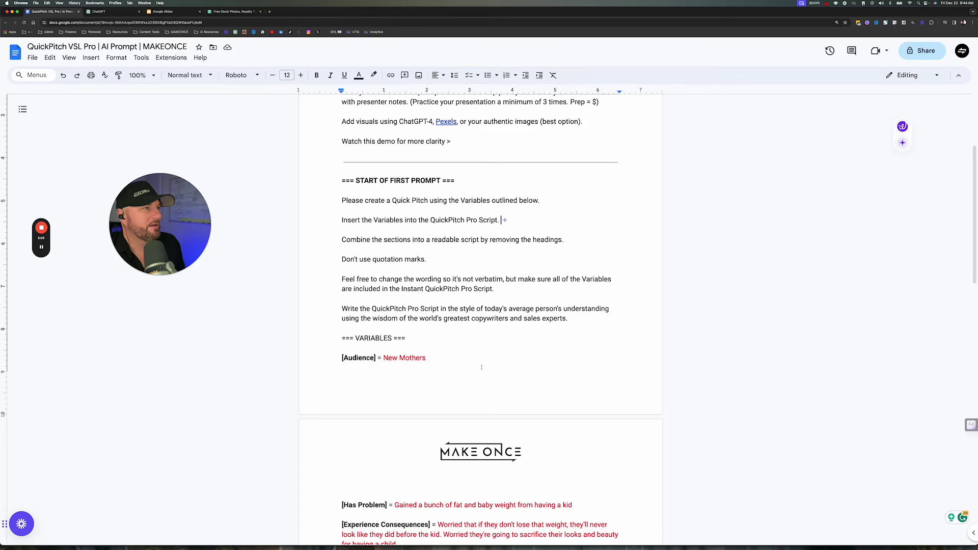
pyautogui.scroll(-3, 481, 367)
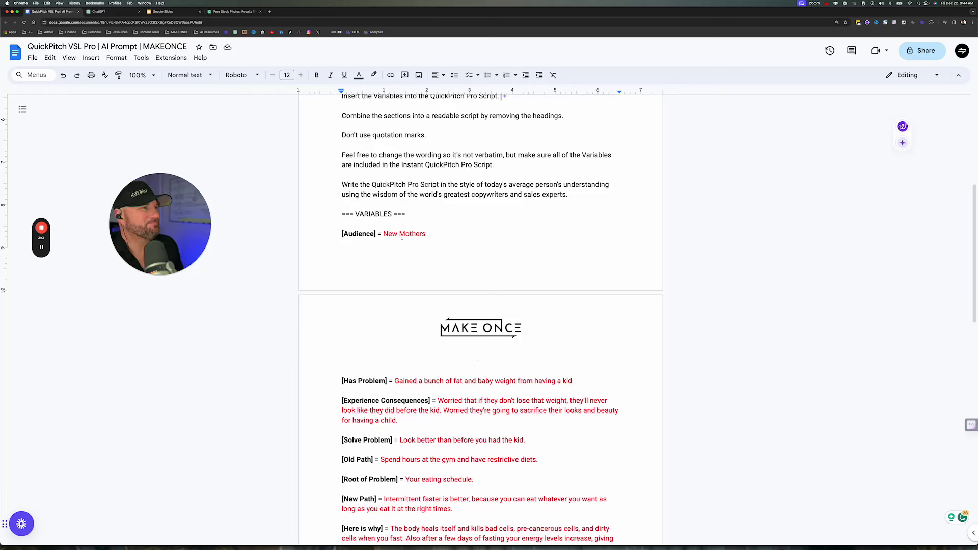
pyautogui.moveTo(384, 234); pyautogui.dragTo(445, 236)
pyautogui.scroll(-3, 445, 236)
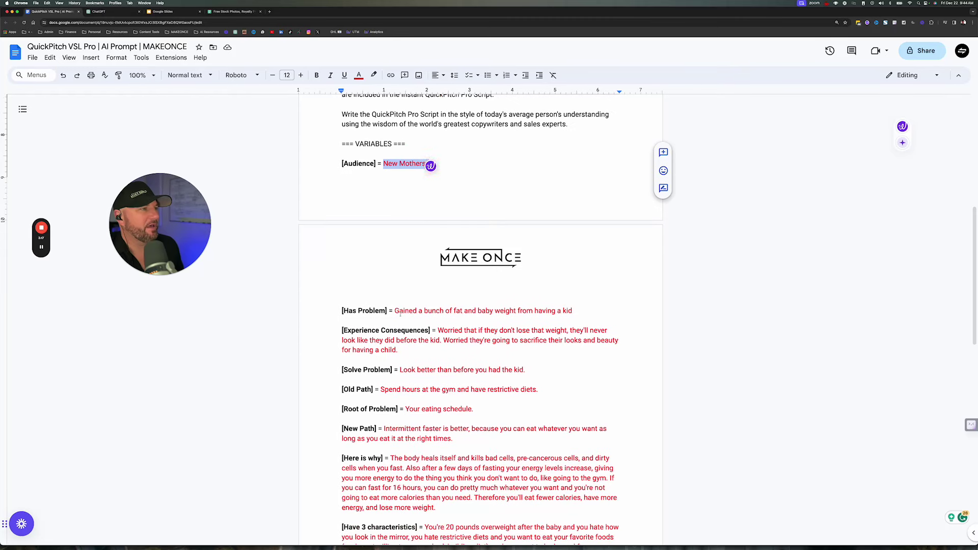
pyautogui.moveTo(395, 311); pyautogui.dragTo(574, 311)
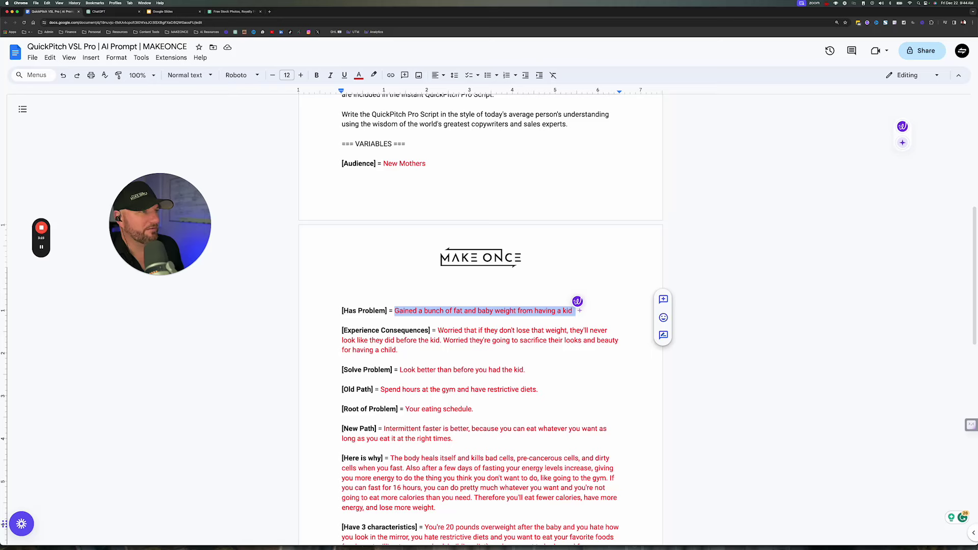
pyautogui.moveTo(438, 330); pyautogui.dragTo(582, 351)
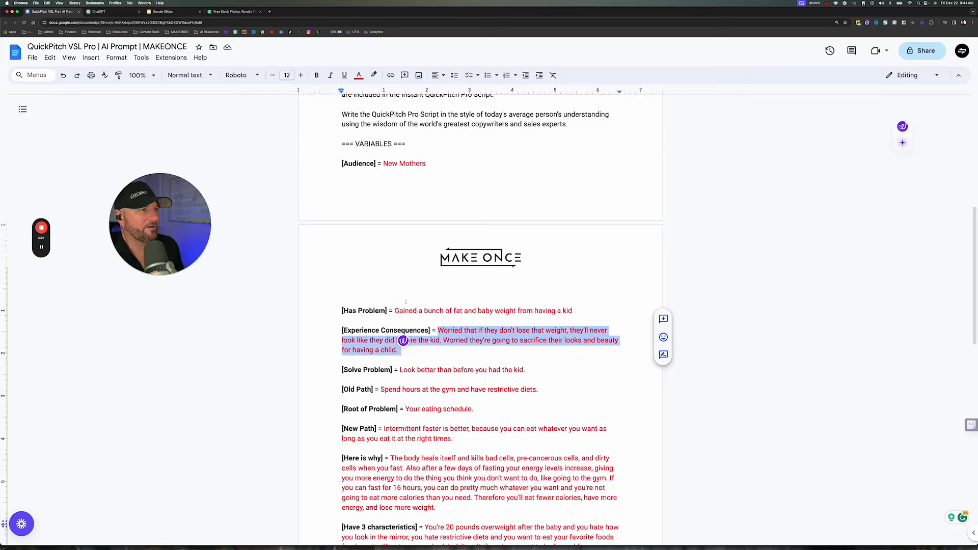
# - Examine the example values of the Solve Problem, Old Path, Root of Problem and New Path variables
pyautogui.scroll(-2, 412, 303)
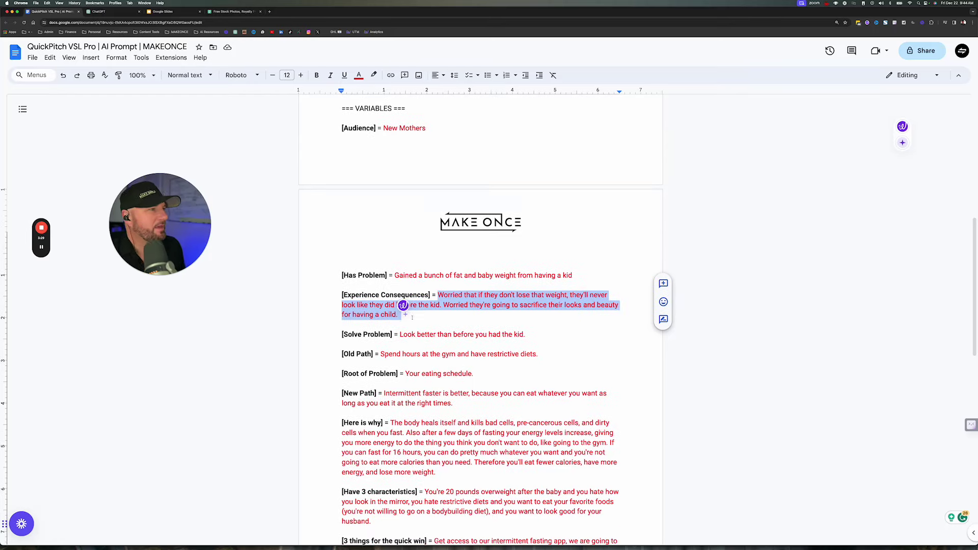
pyautogui.moveTo(400, 334); pyautogui.dragTo(545, 332)
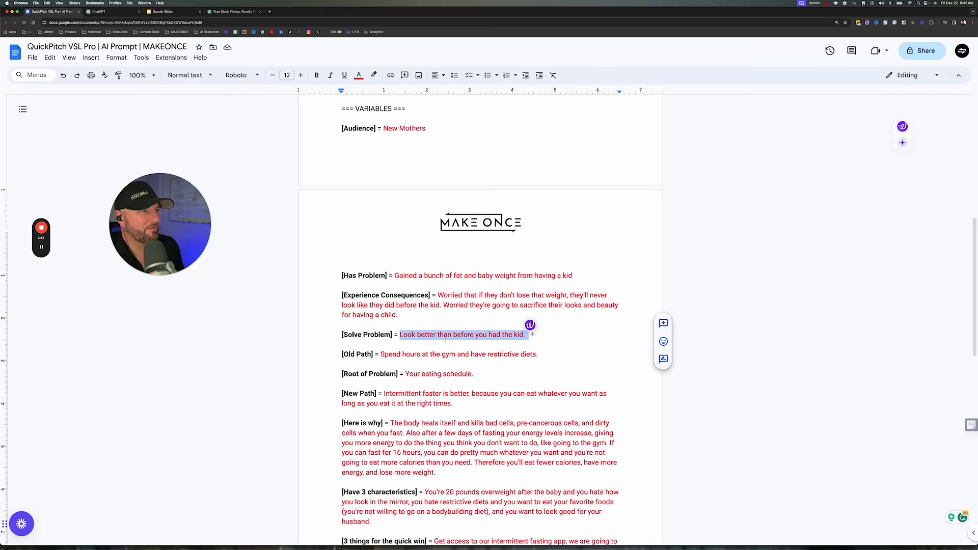
pyautogui.moveTo(380, 354); pyautogui.dragTo(595, 352)
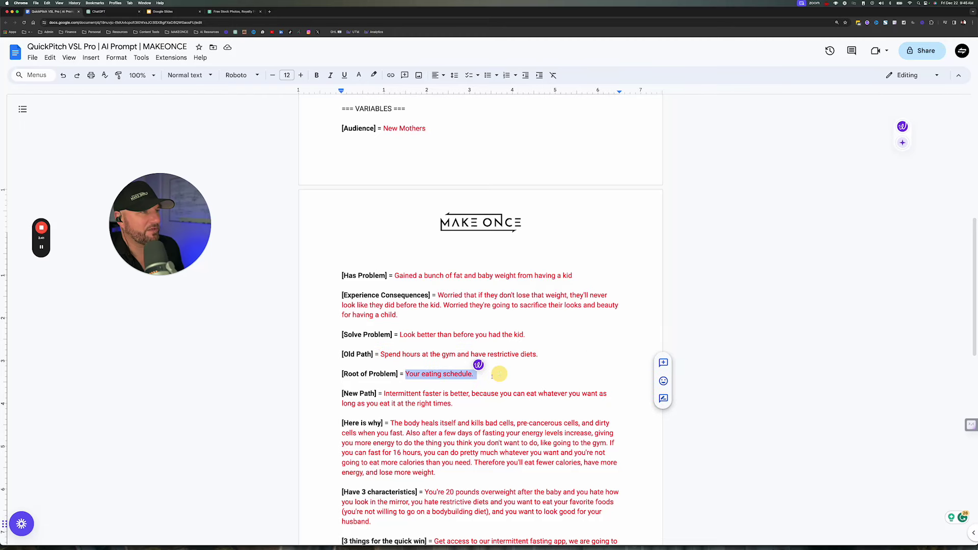
pyautogui.click(423, 384)
pyautogui.scroll(-2, 390, 360)
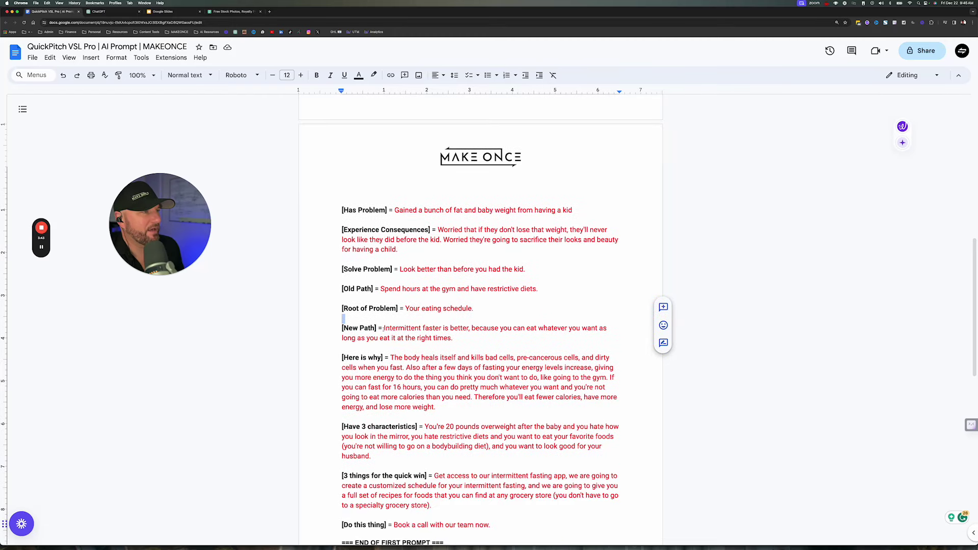
pyautogui.moveTo(384, 329); pyautogui.dragTo(546, 335)
pyautogui.click(478, 358)
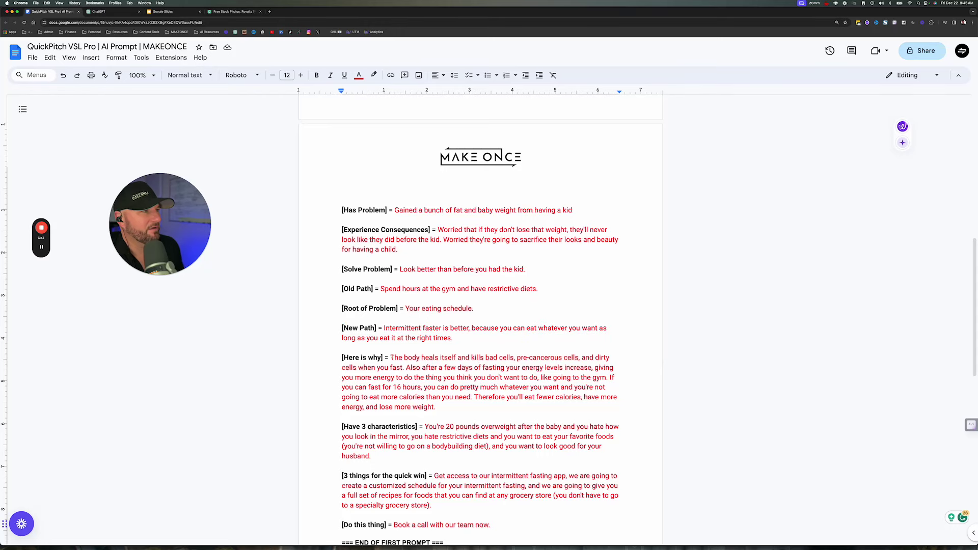
# - Examine the example values from the Here is why variable through the remaining variables of the first prompt
pyautogui.moveTo(391, 357); pyautogui.dragTo(488, 411)
pyautogui.scroll(-3, 410, 329)
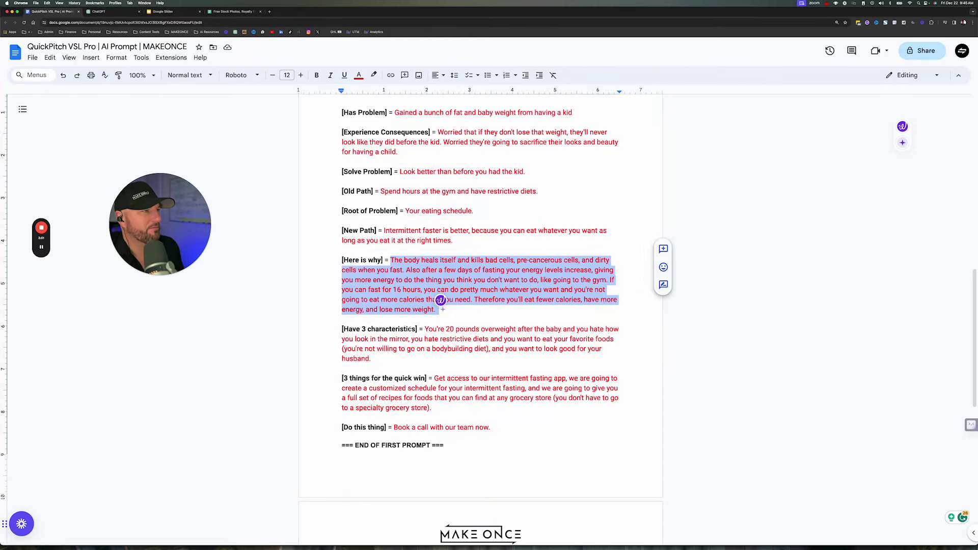
pyautogui.moveTo(426, 329); pyautogui.dragTo(489, 361)
pyautogui.click(478, 339)
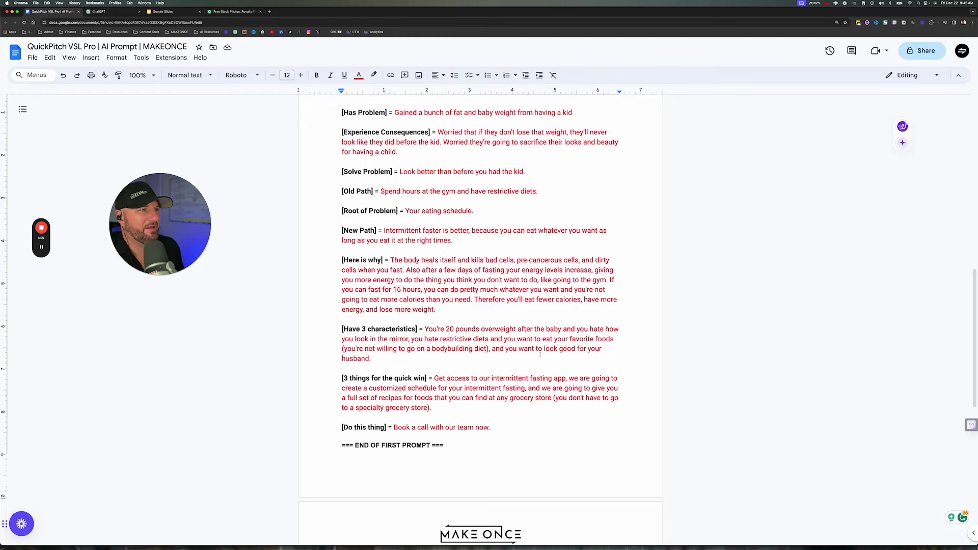
pyautogui.scroll(-1, 452, 363)
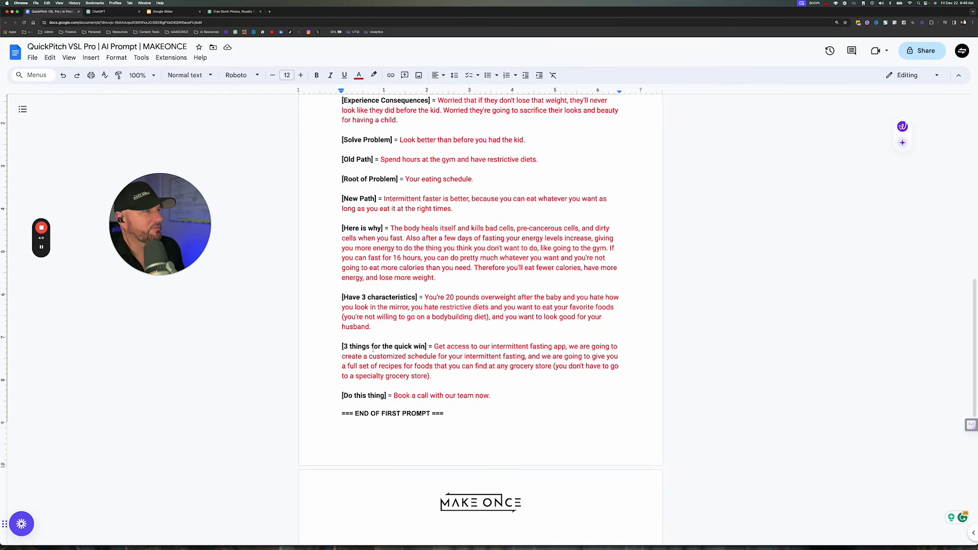
pyautogui.scroll(3, 493, 236)
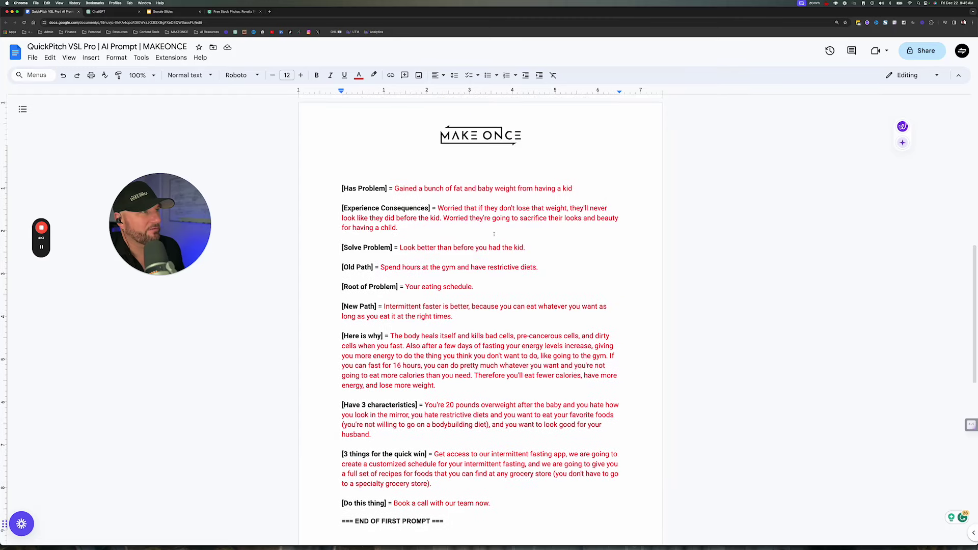
# - Examine the example values of the 3 things for the quick win and Do this thing variables
pyautogui.scroll(-3, 477, 274)
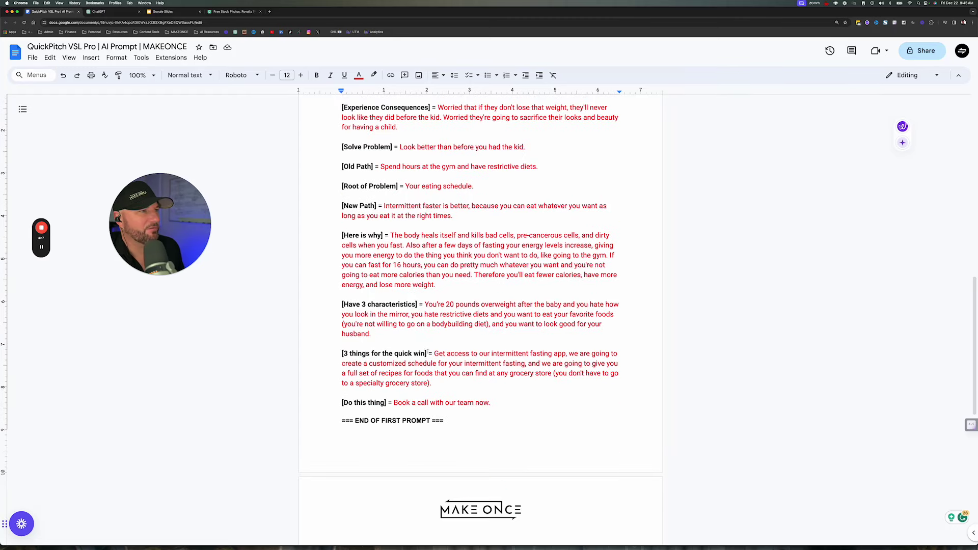
pyautogui.moveTo(434, 353); pyautogui.dragTo(563, 372)
pyautogui.click(485, 398)
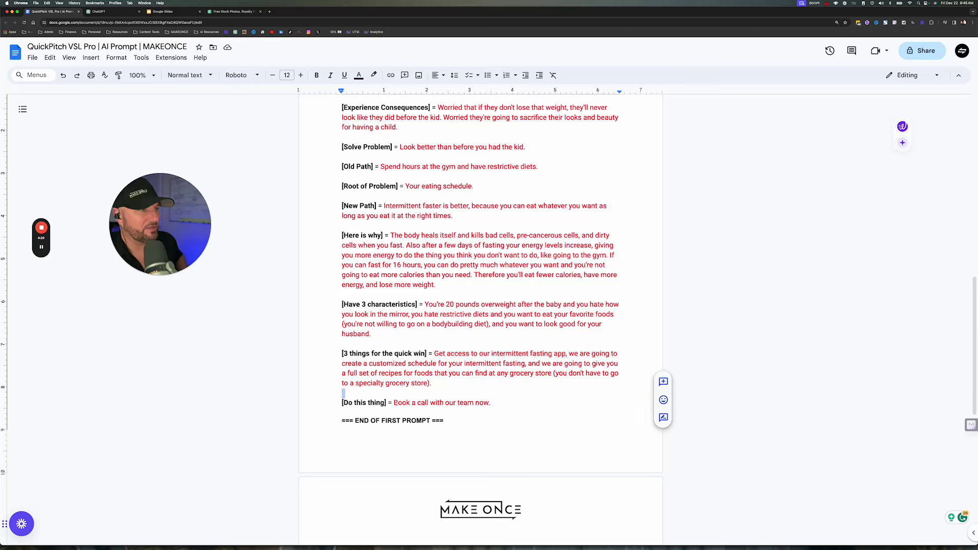
pyautogui.moveTo(394, 403); pyautogui.dragTo(498, 400)
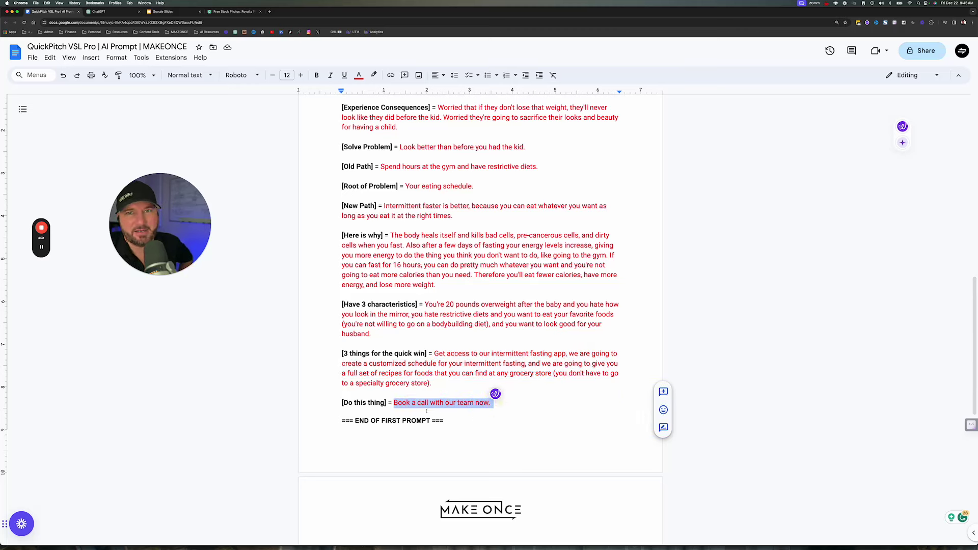
pyautogui.click(421, 384)
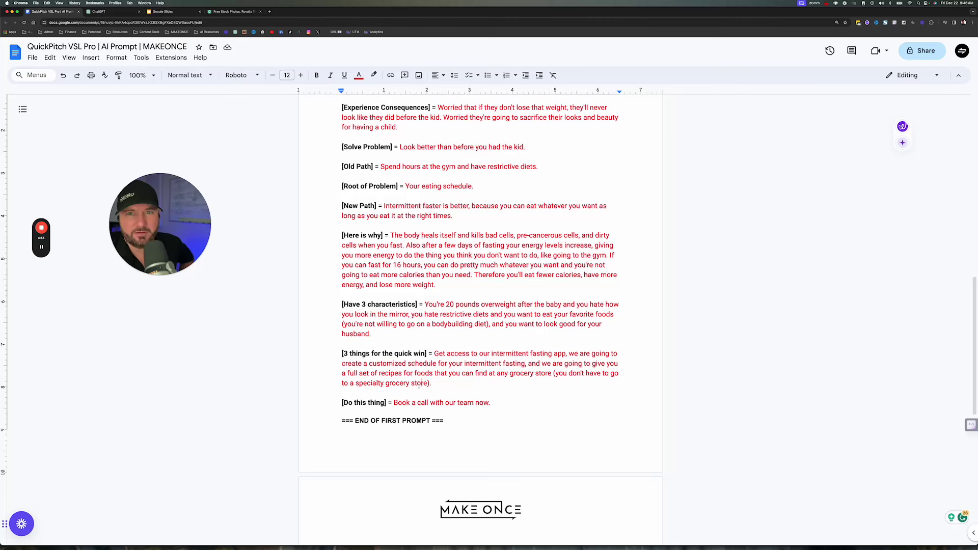
pyautogui.scroll(-3, 411, 373)
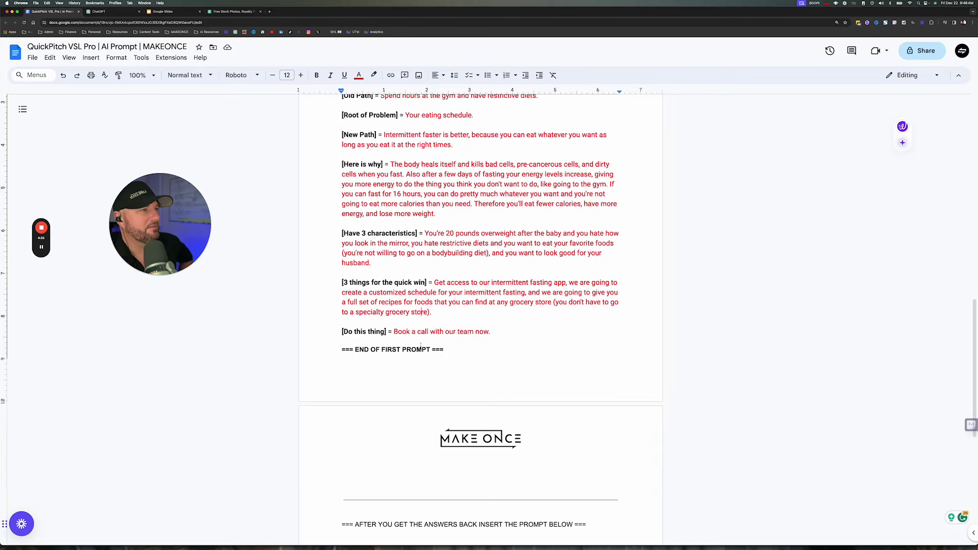
# - Select and copy the whole first prompt, from "Please create a Quick Pitch" through the Do this thing value
pyautogui.scroll(-1, 464, 251)
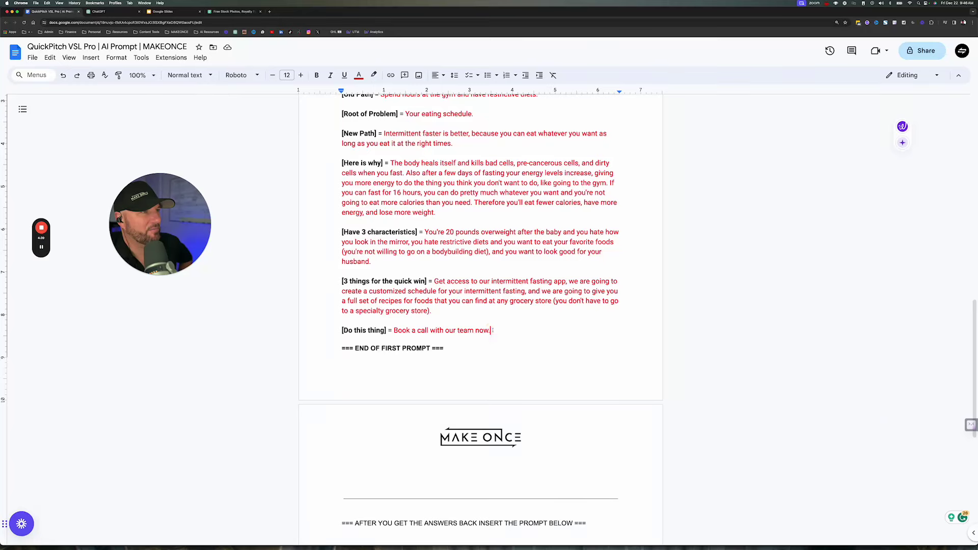
pyautogui.scroll(10, 459, 306)
pyautogui.scroll(9, 449, 280)
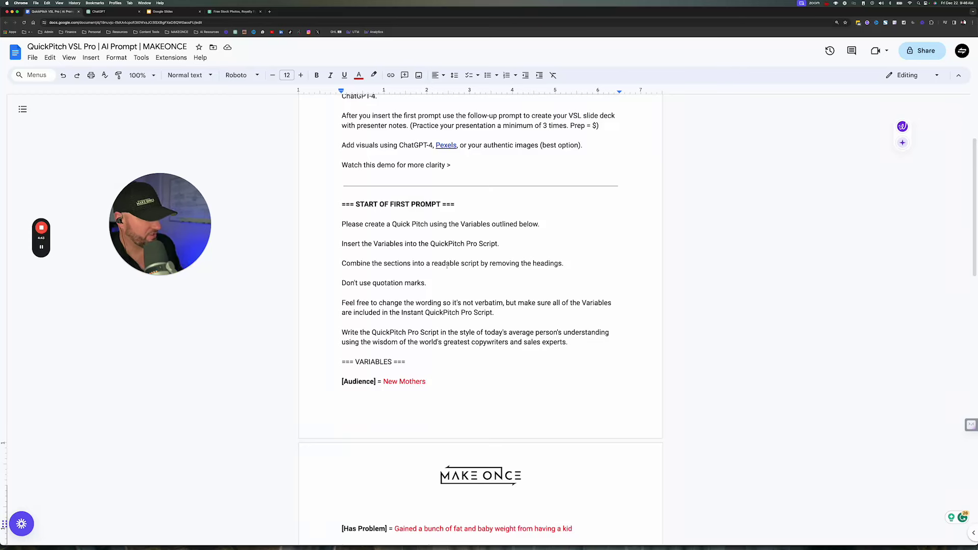
pyautogui.click(343, 223)
pyautogui.press('super+shift+Down')
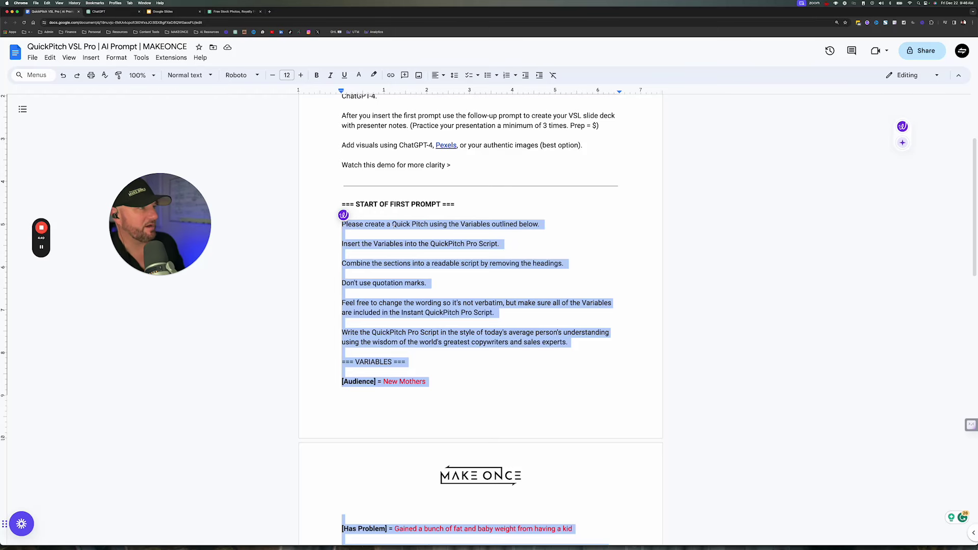
# - Switch to ChatGPT, paste the copied first prompt as a new message and send it
pyautogui.click(111, 12)
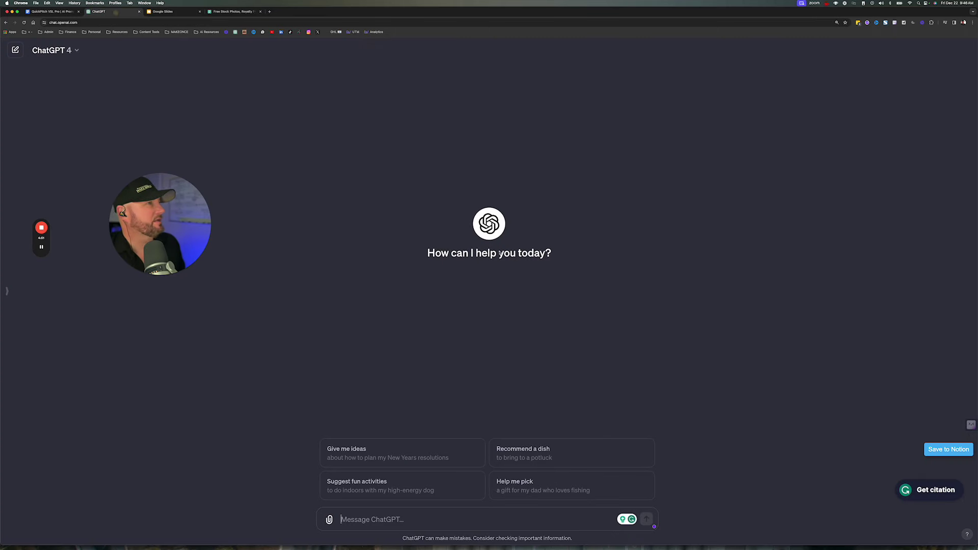
pyautogui.click(355, 522)
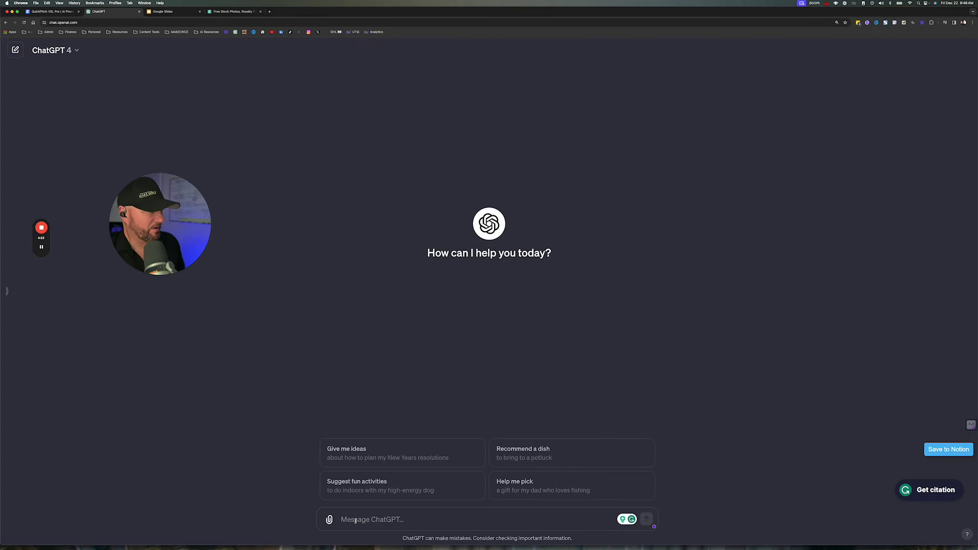
pyautogui.press('super+v')
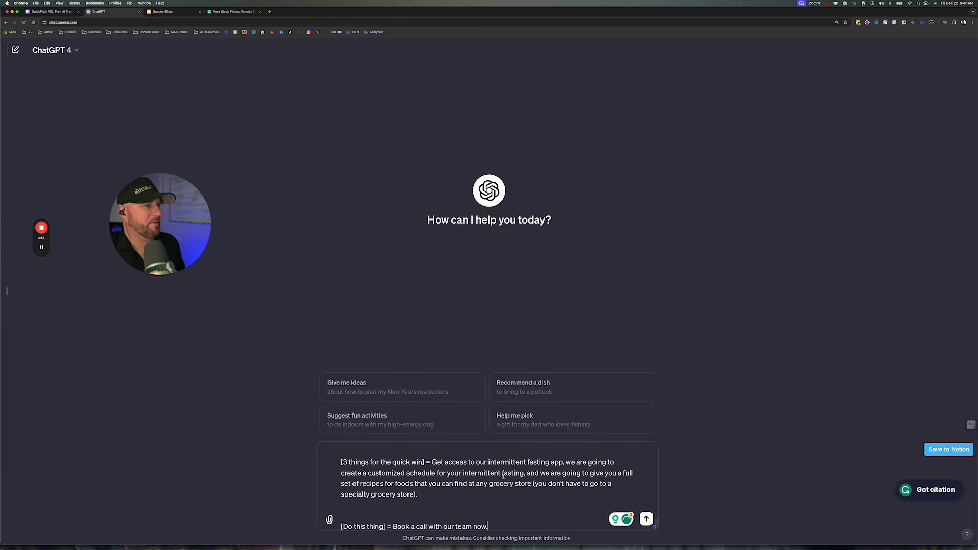
pyautogui.scroll(15, 513, 488)
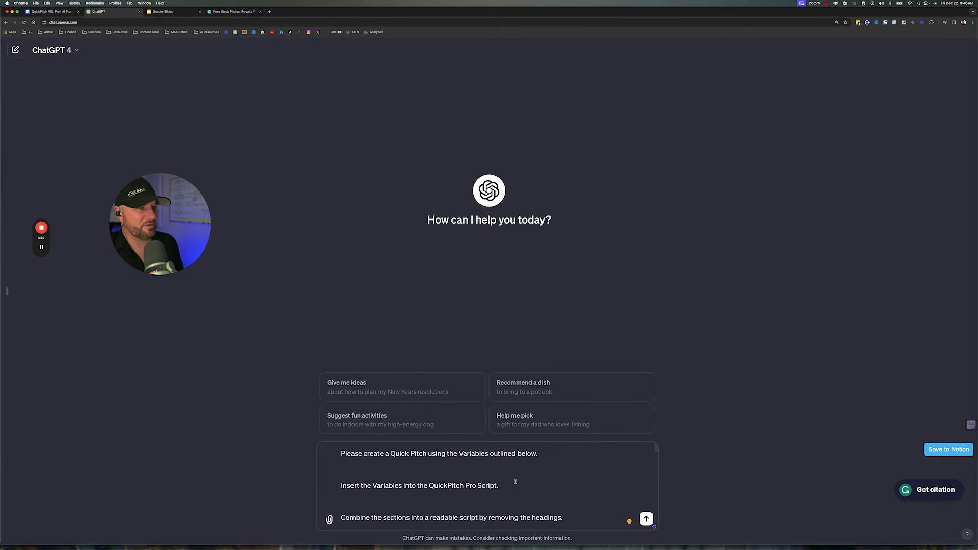
pyautogui.press('Return')
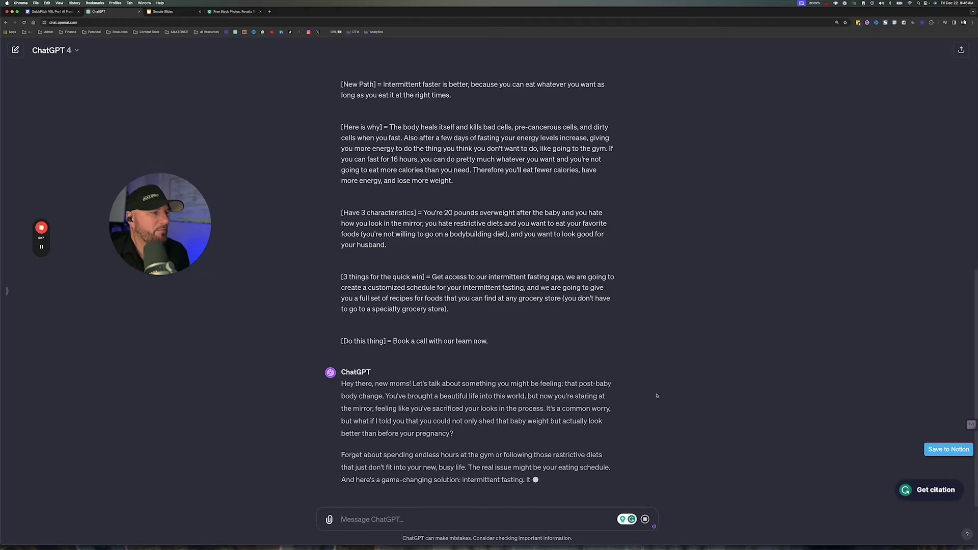
# - Review the sent prompt's instructions on avoiding quotation marks and changing the wording so it's not verbatim
pyautogui.scroll(10, 652, 356)
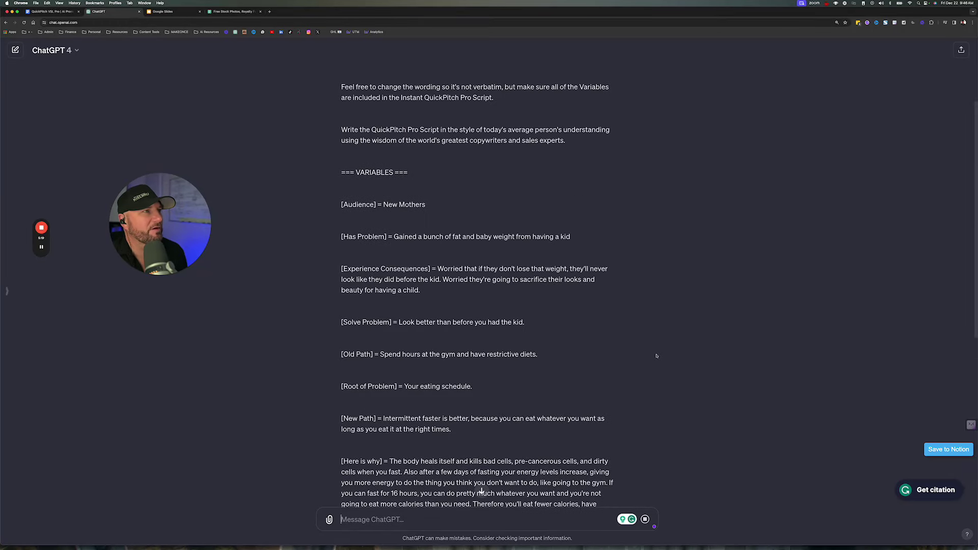
pyautogui.scroll(4, 481, 490)
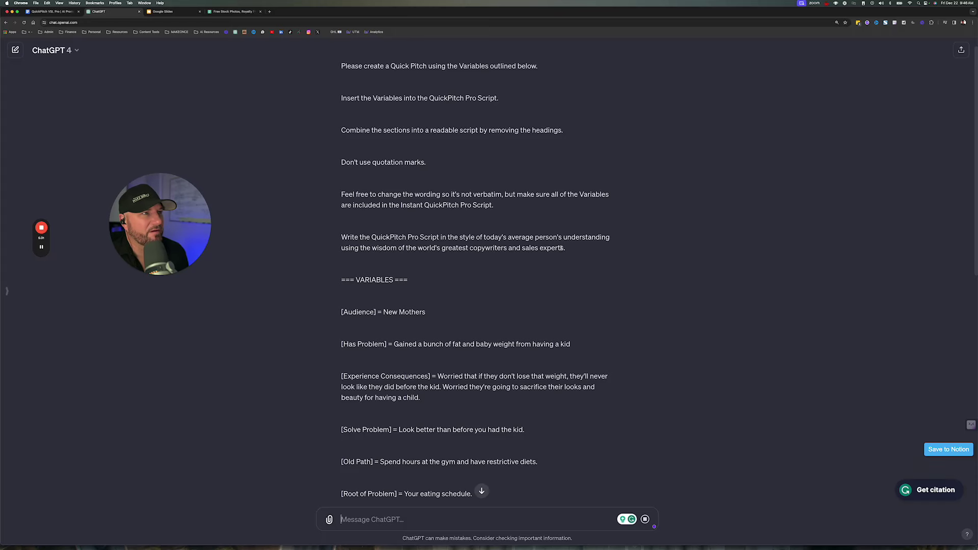
pyautogui.scroll(1, 502, 192)
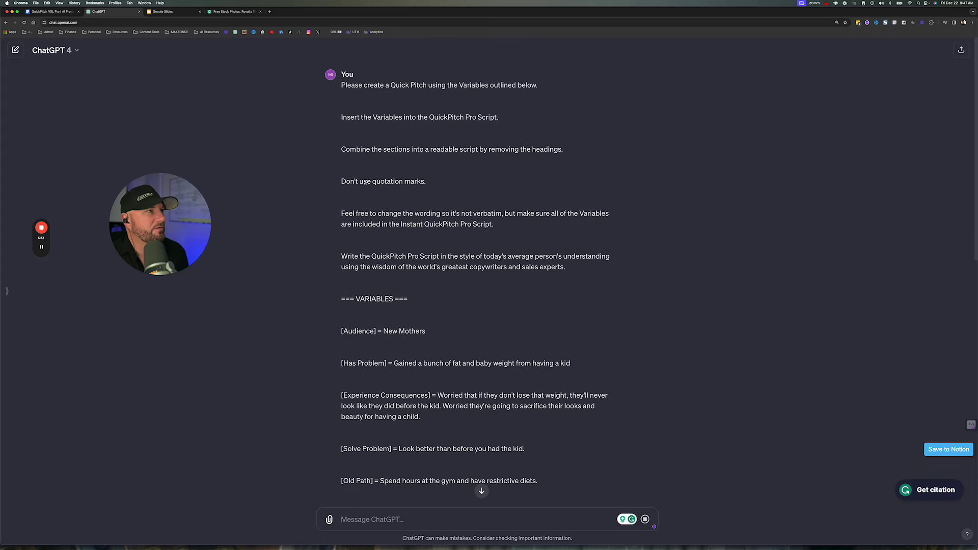
pyautogui.moveTo(361, 181); pyautogui.dragTo(433, 184)
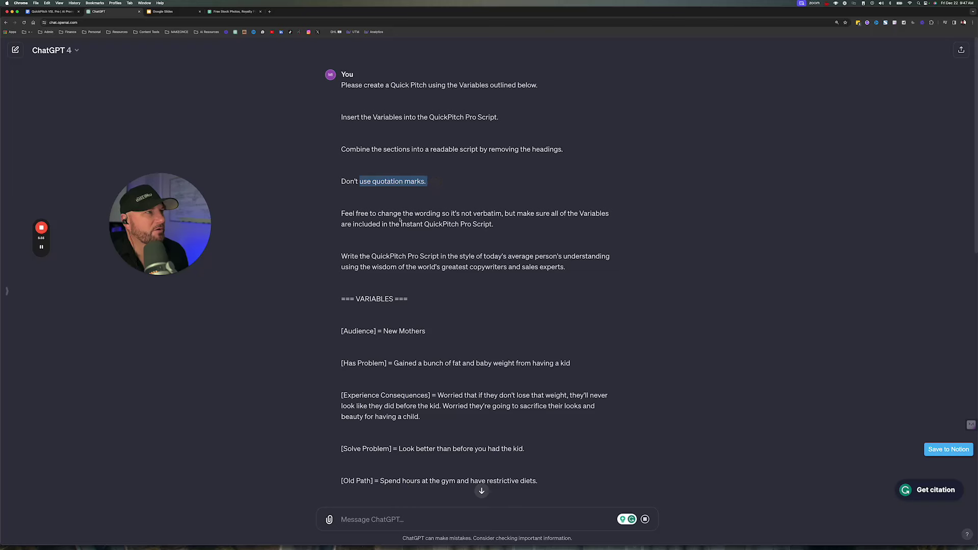
pyautogui.click(400, 219)
pyautogui.moveTo(366, 214); pyautogui.dragTo(515, 215)
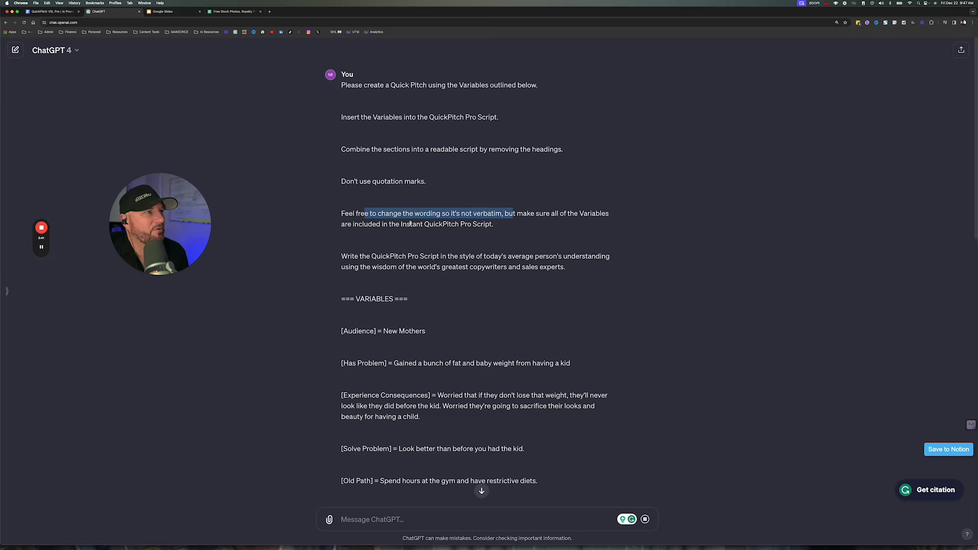
pyautogui.click(456, 226)
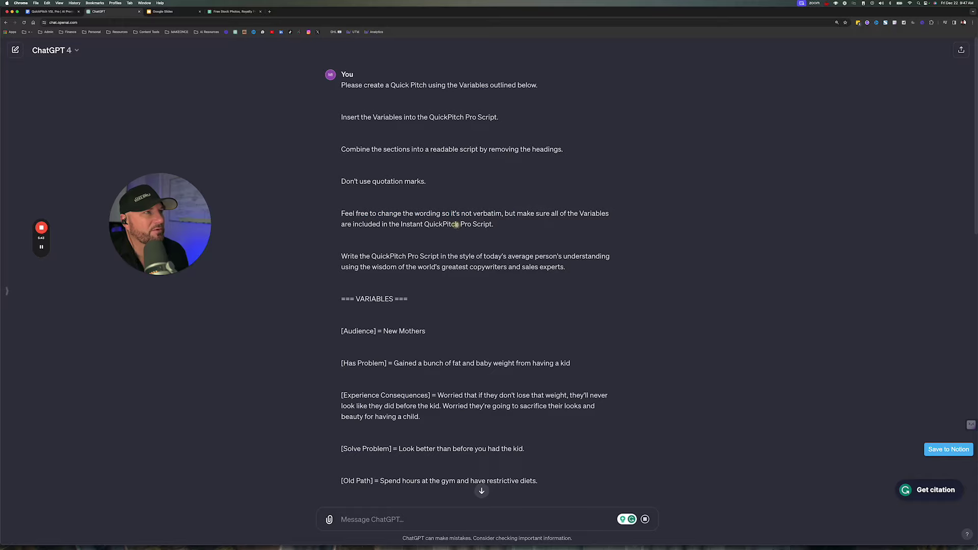
# - Examine the full Quick Pitch script for new moms that ChatGPT wrote
pyautogui.scroll(-5, 454, 227)
pyautogui.scroll(-7, 454, 227)
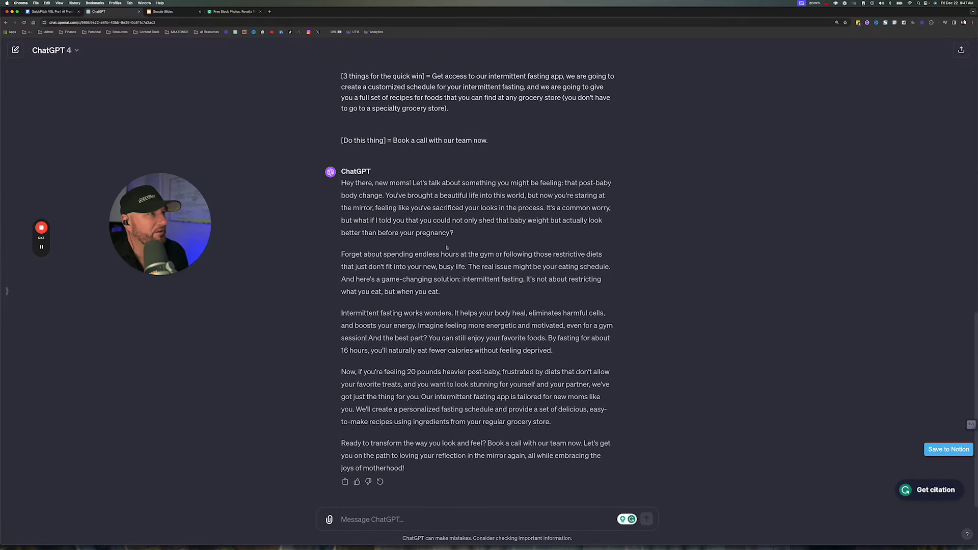
pyautogui.moveTo(412, 468); pyautogui.dragTo(340, 181)
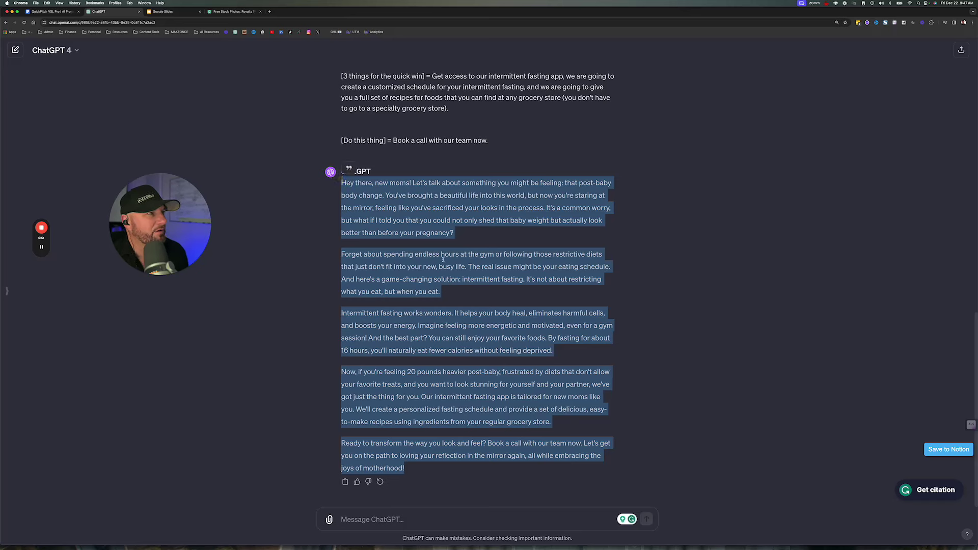
pyautogui.click(462, 292)
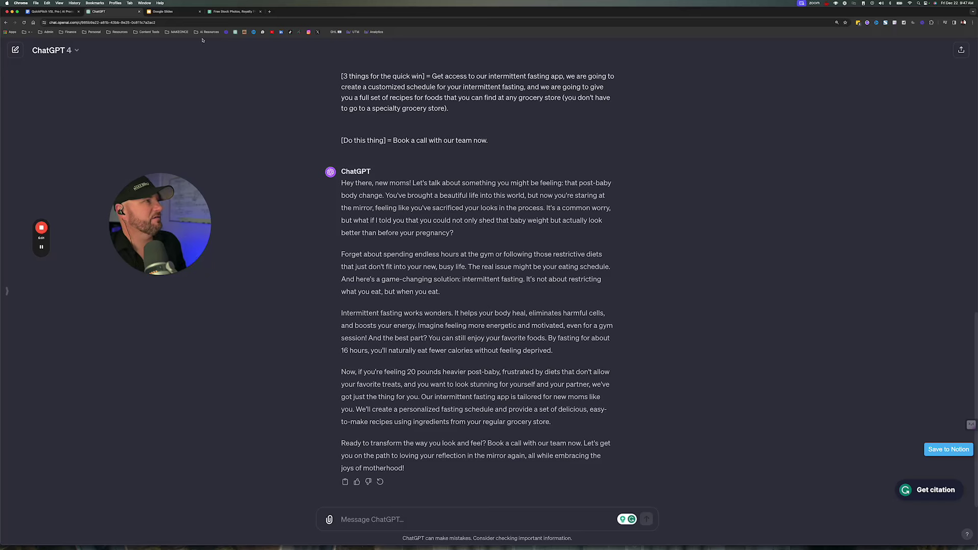
# - In the prompt document, bold the "AFTER YOU GET THE ANSWERS BACK" and "USE CHATGPT-4, PEXELS, OR YOUR IMAGES" lines around the next prompt
pyautogui.click(54, 11)
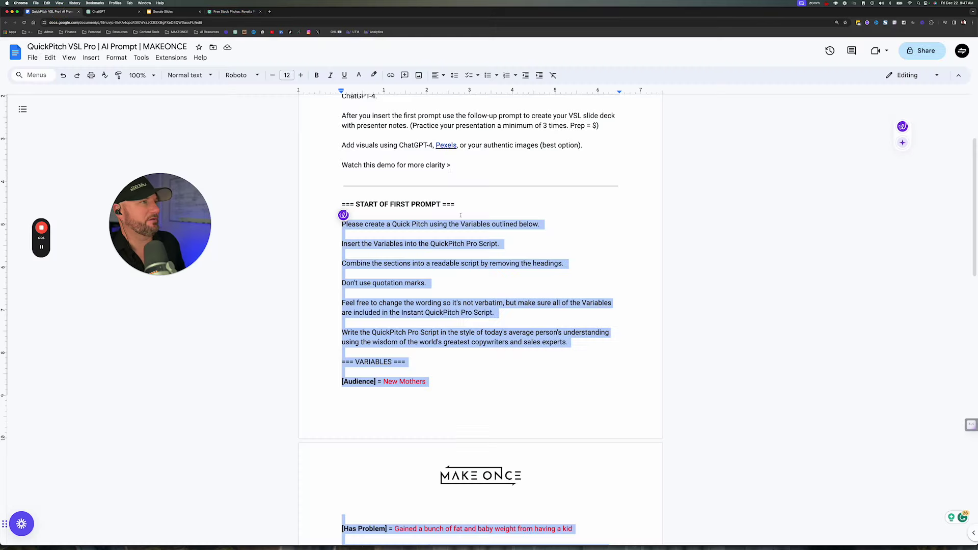
pyautogui.scroll(-15, 461, 216)
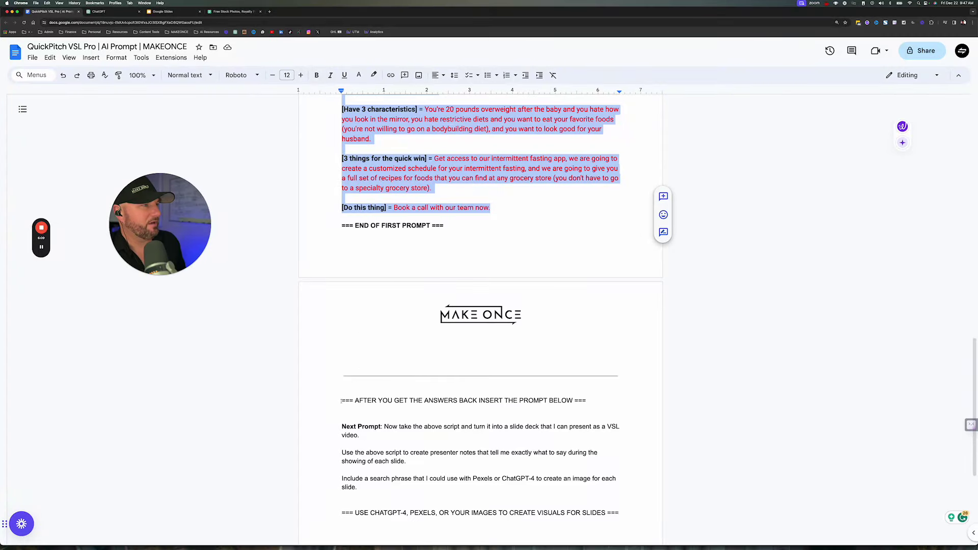
pyautogui.moveTo(341, 401); pyautogui.dragTo(594, 403)
pyautogui.press('super+b')
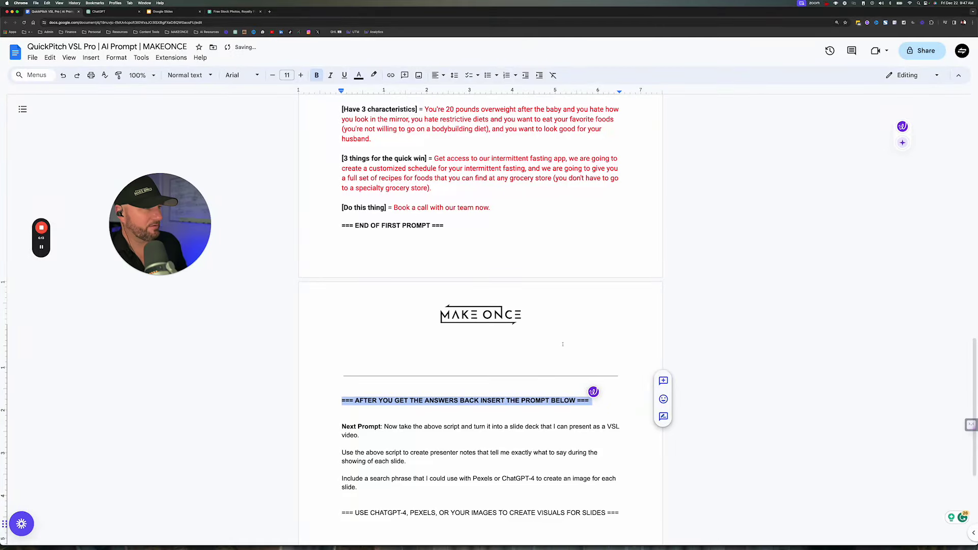
pyautogui.moveTo(341, 512); pyautogui.dragTo(621, 510)
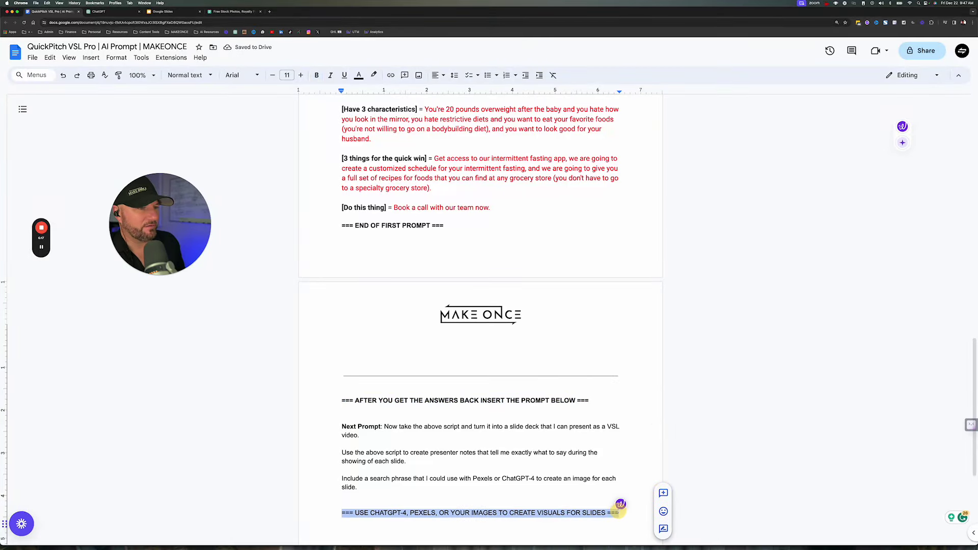
pyautogui.press('super+b')
pyautogui.click(502, 479)
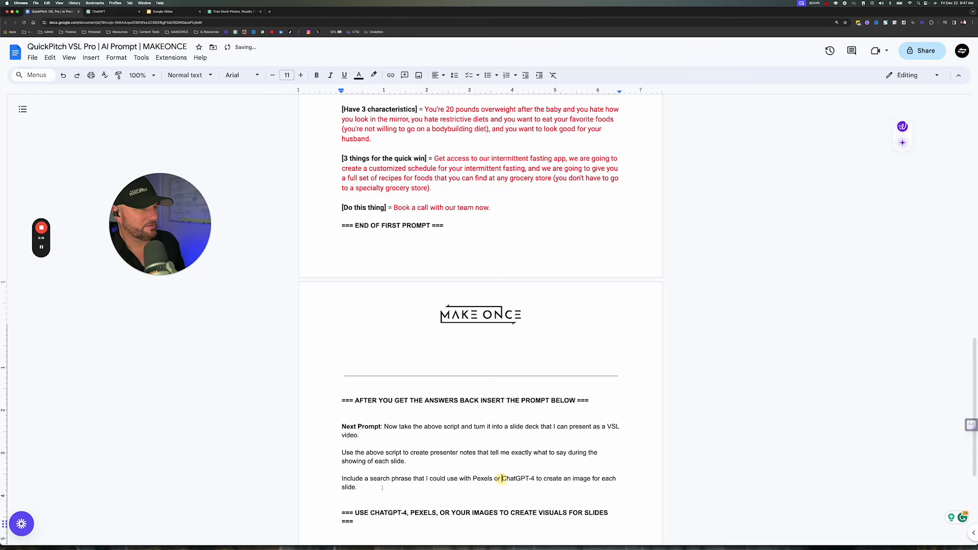
# - Copy the Next Prompt text, starting at "Now take the above script", and send it in the same ChatGPT conversation
pyautogui.moveTo(359, 487); pyautogui.dragTo(383, 426)
pyautogui.press('super+c')
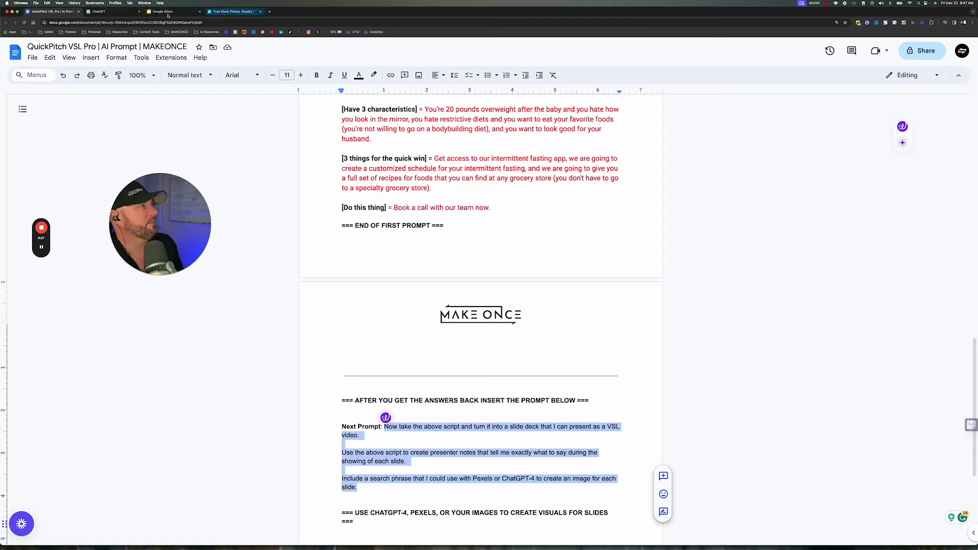
pyautogui.click(116, 14)
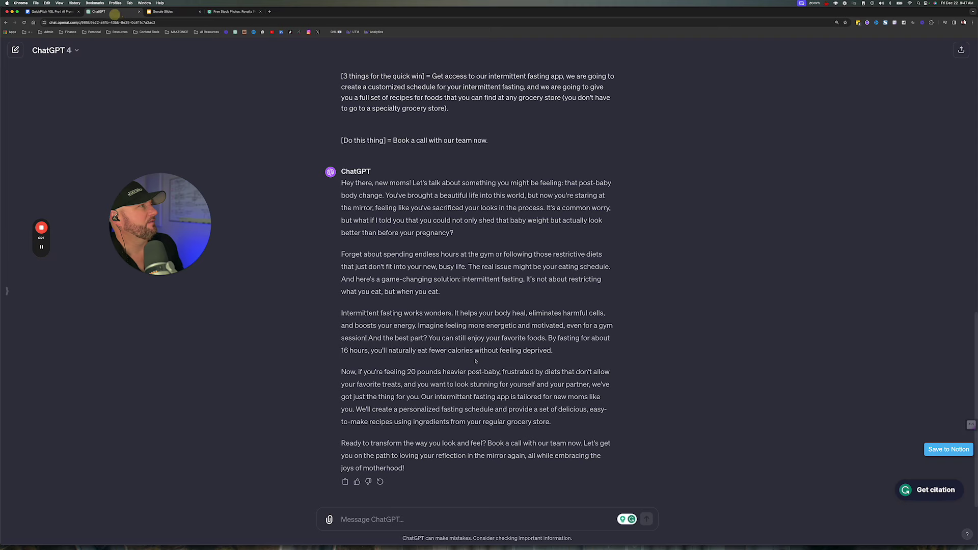
pyautogui.click(364, 522)
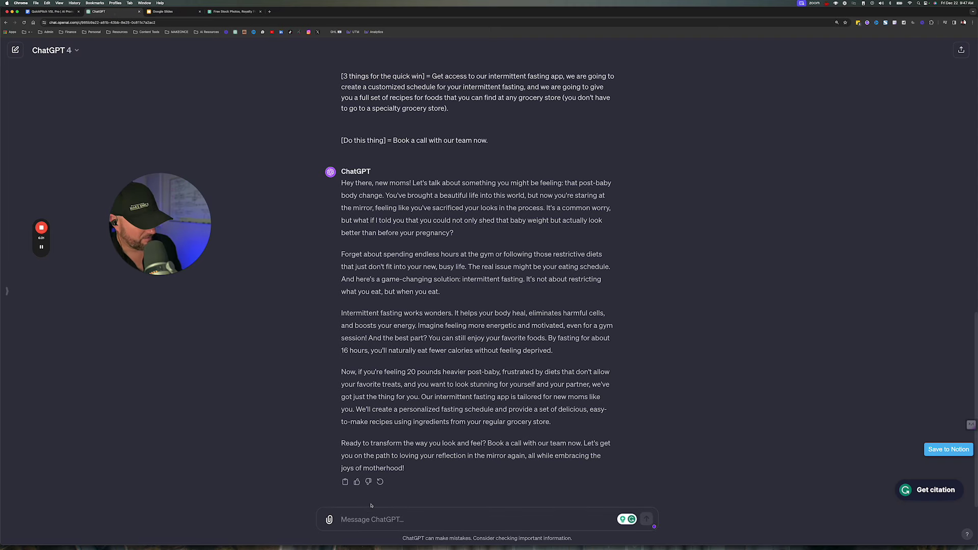
pyautogui.press('super+v')
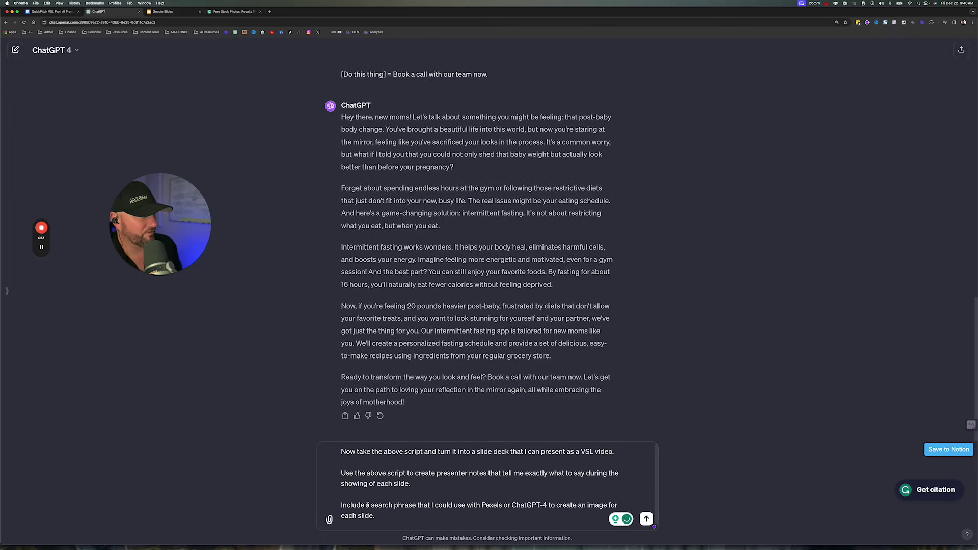
pyautogui.press('Return')
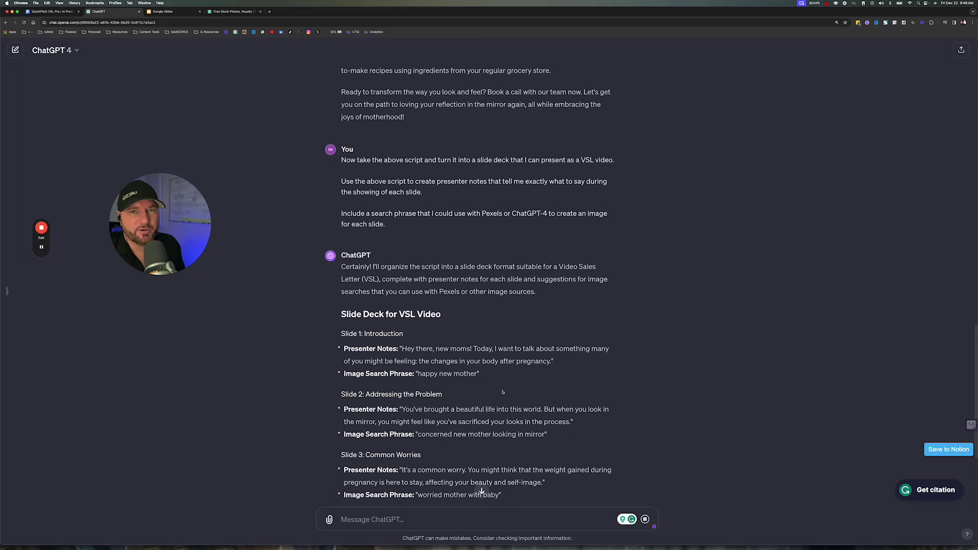
# - Examine the slide deck ChatGPT wrote, checking each slide's presenter notes and image search phrase against the sent prompt
pyautogui.scroll(-5, 489, 387)
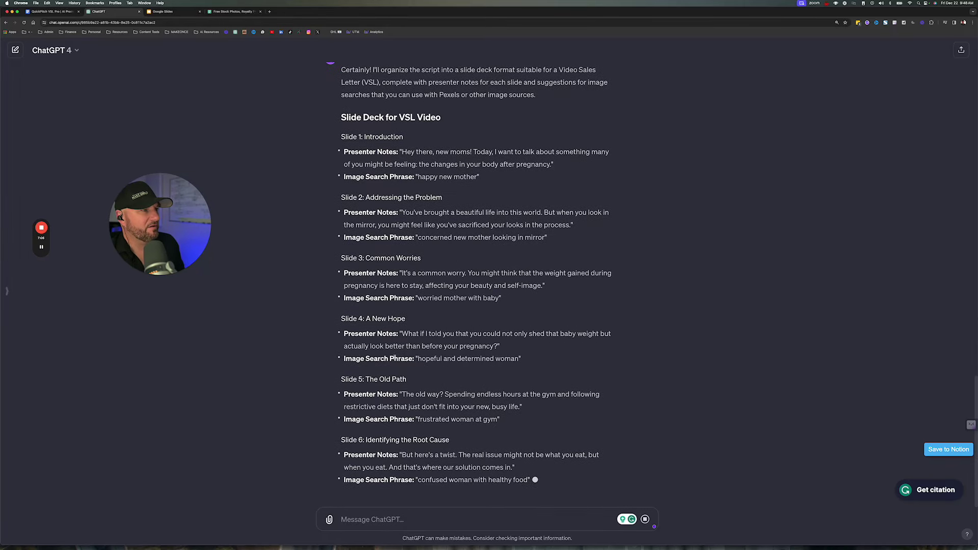
pyautogui.scroll(-1, 448, 423)
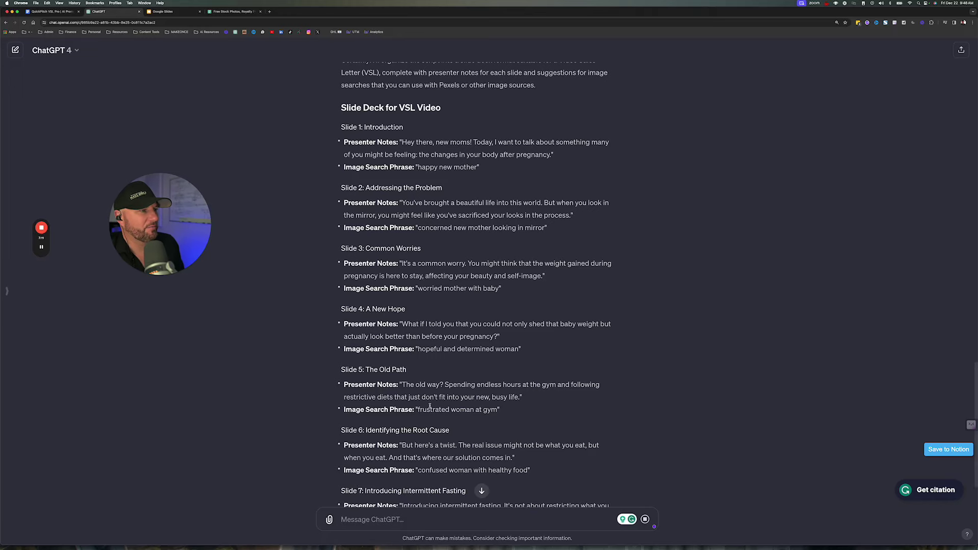
pyautogui.scroll(-3, 429, 406)
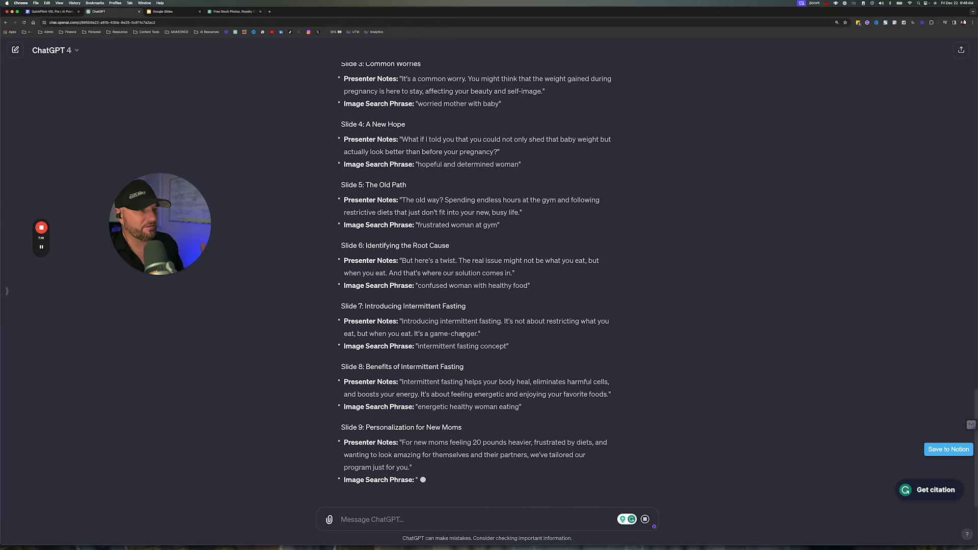
pyautogui.scroll(10, 463, 335)
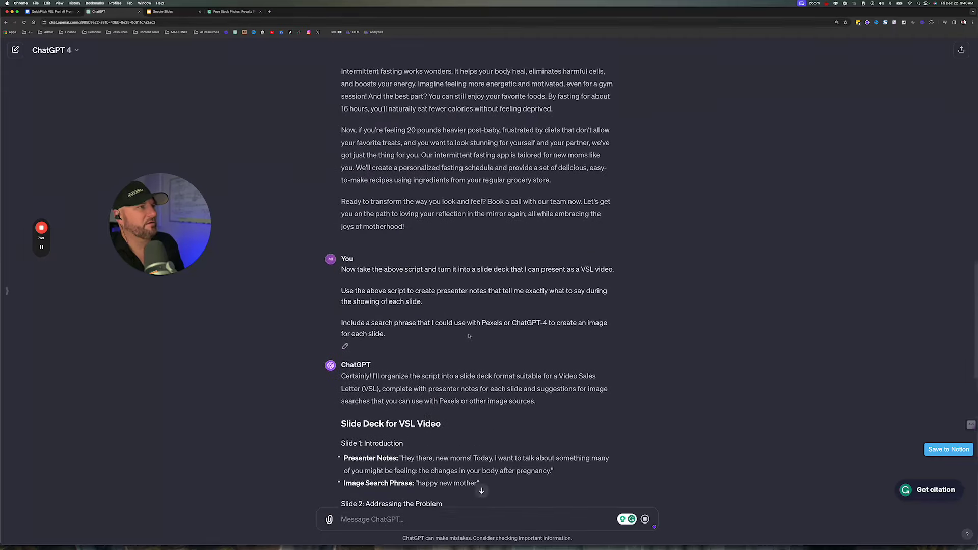
pyautogui.scroll(-1, 469, 336)
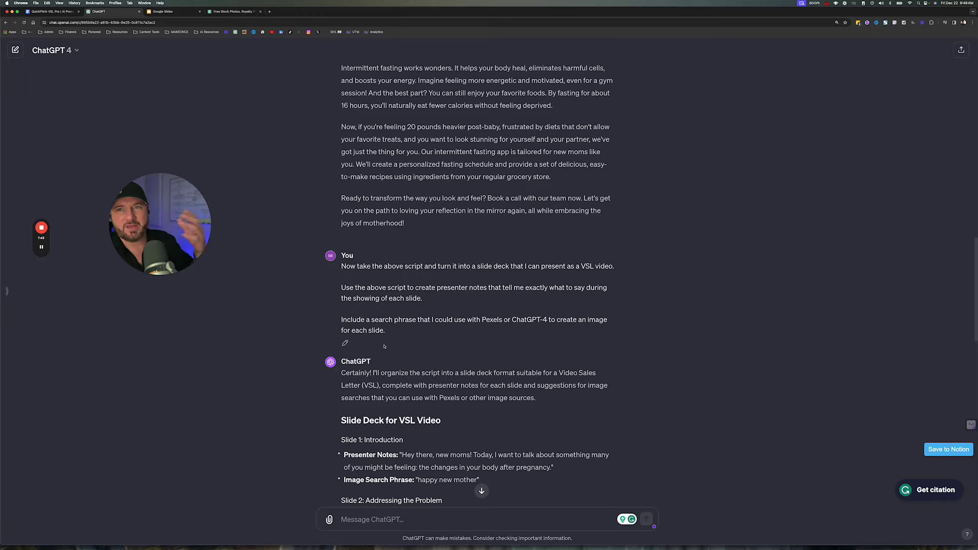
pyautogui.scroll(-12, 382, 345)
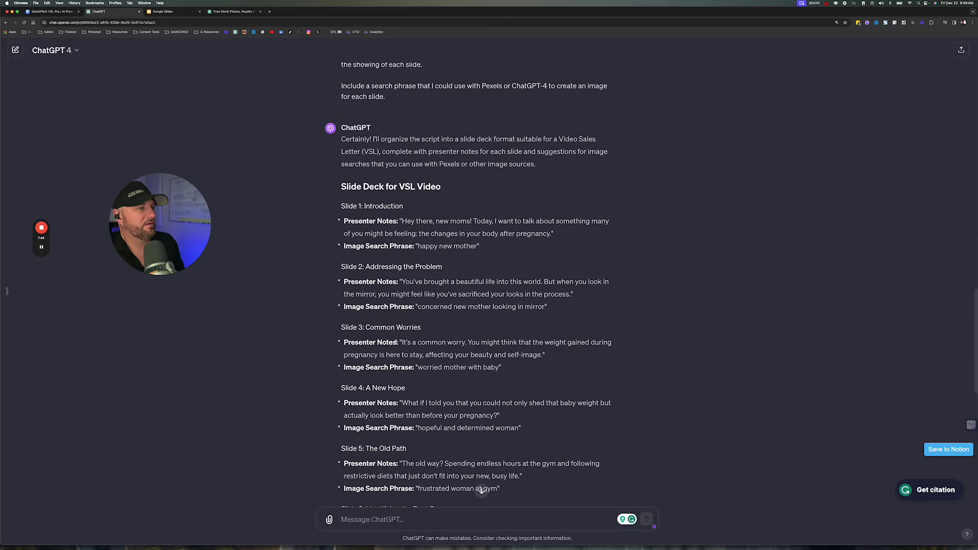
pyautogui.scroll(-3, 393, 343)
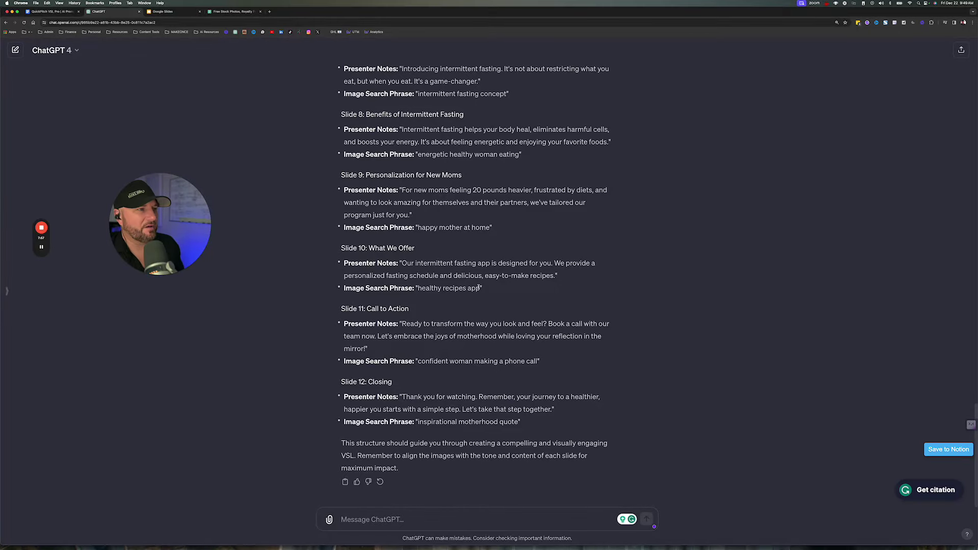
pyautogui.scroll(10, 477, 289)
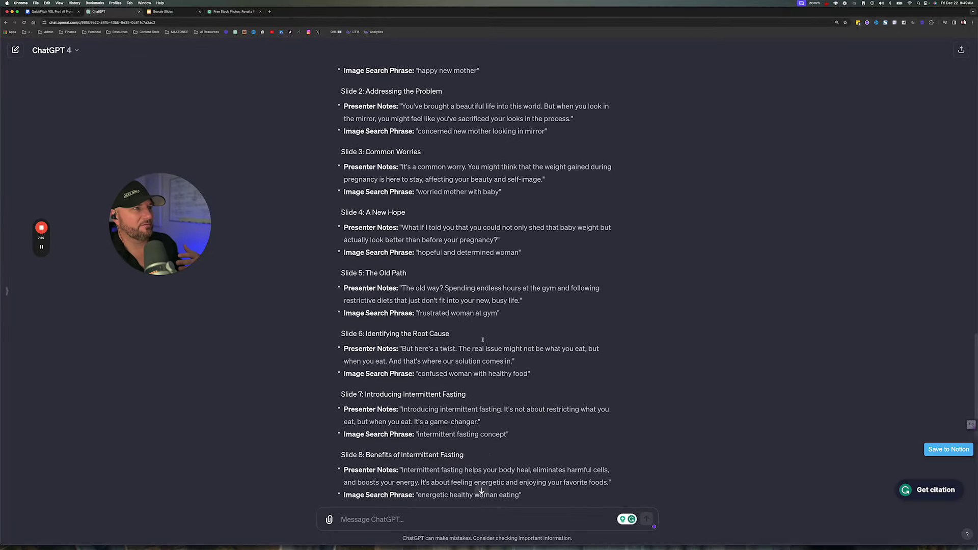
pyautogui.scroll(8, 482, 337)
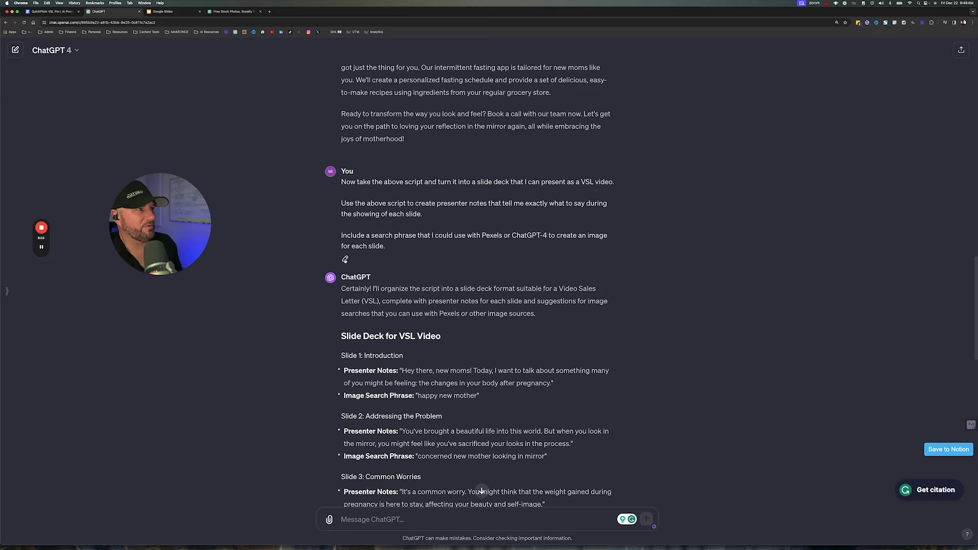
# - Resubmit the prompt, adding "Include three bullet points that I can add to each slide to help the viewer better understand what is being presented on each slide."
pyautogui.click(345, 259)
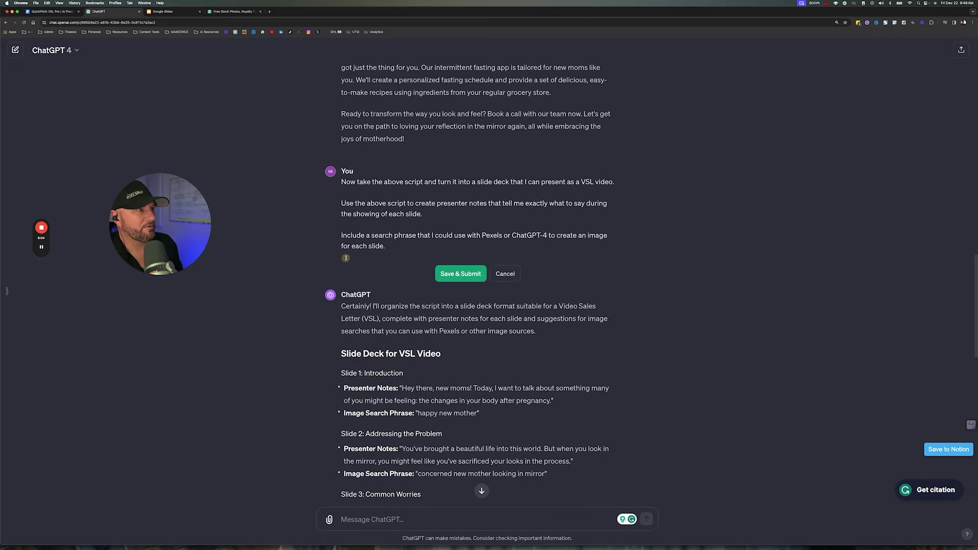
pyautogui.click(391, 247)
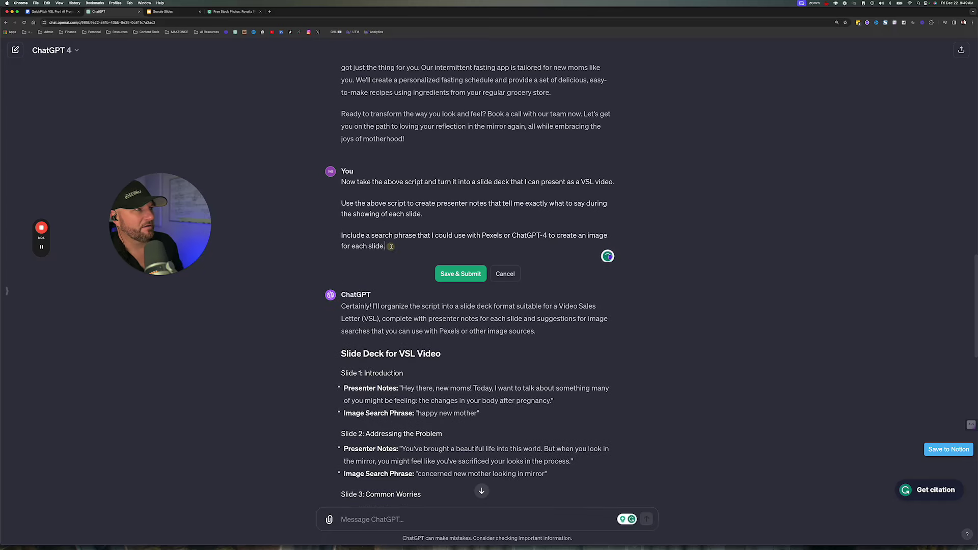
pyautogui.press('Return')
pyautogui.press('Return')
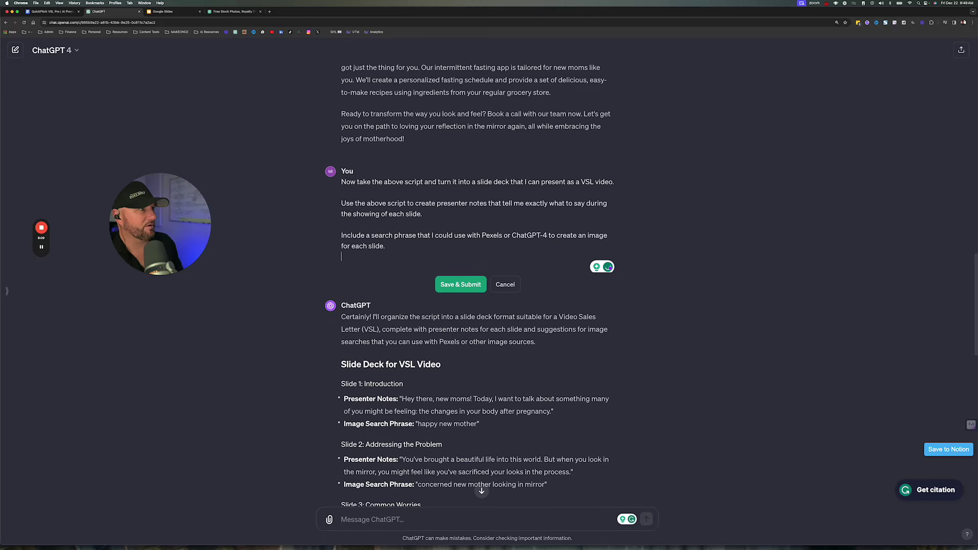
pyautogui.write('Include')
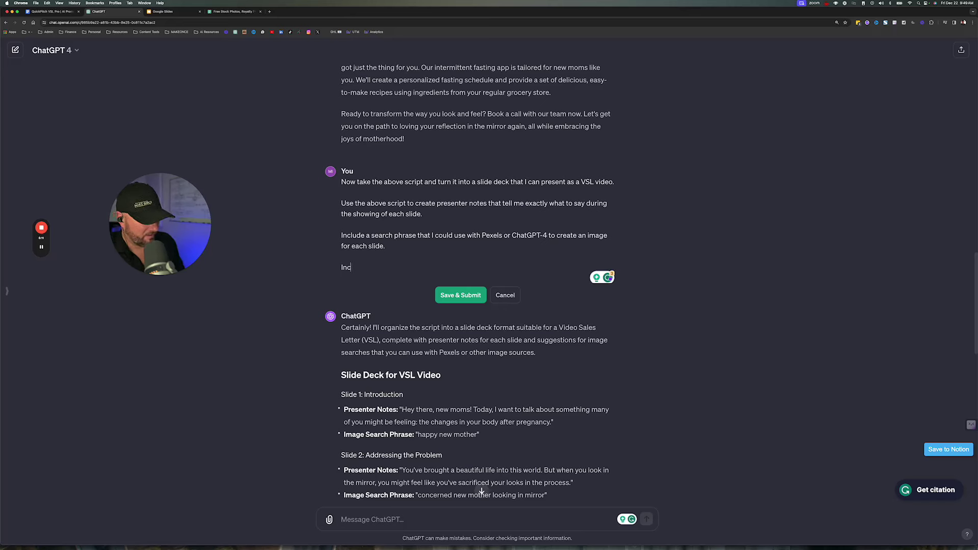
pyautogui.press('BackSpace')
pyautogui.press('BackSpace')
pyautogui.press('BackSpace')
pyautogui.press('BackSpace')
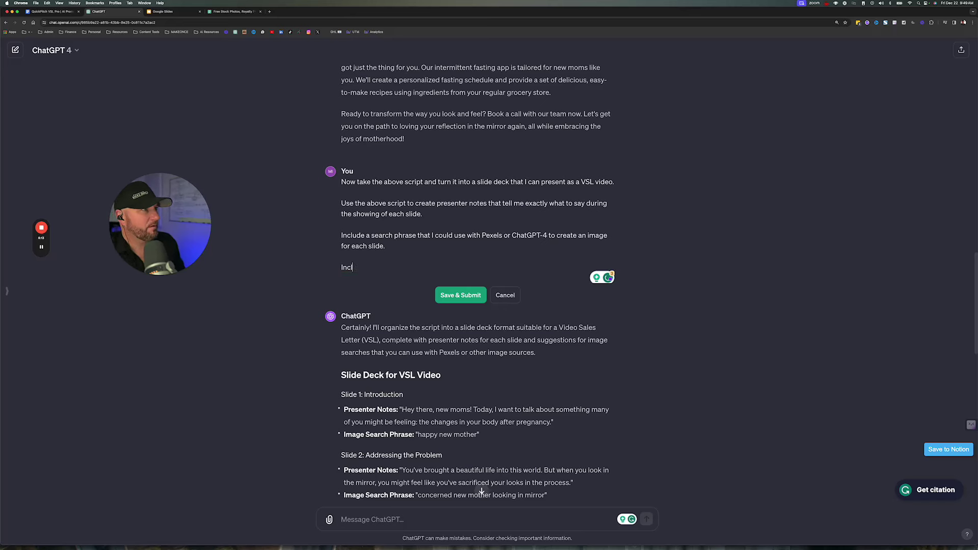
pyautogui.write('lude three b')
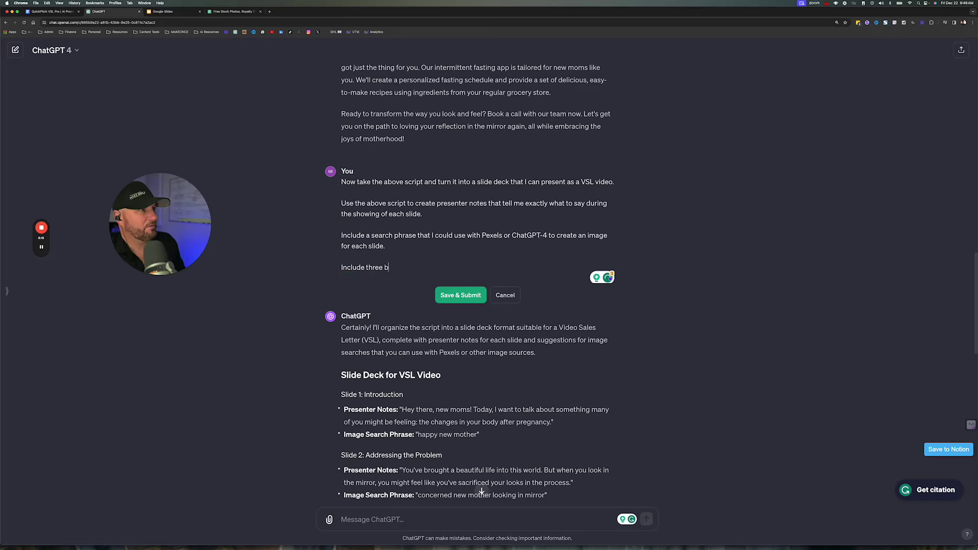
pyautogui.write('ullet points that')
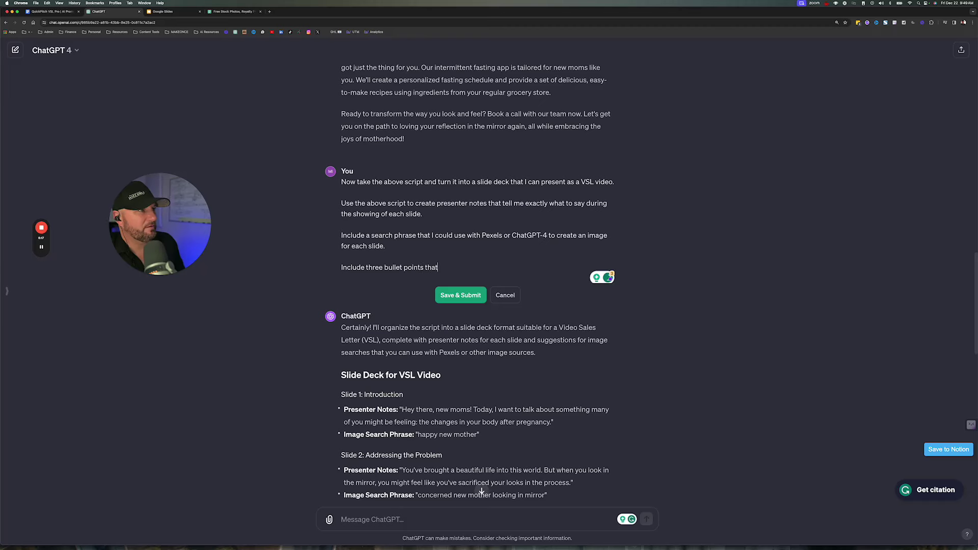
pyautogui.write(' I can add to each ')
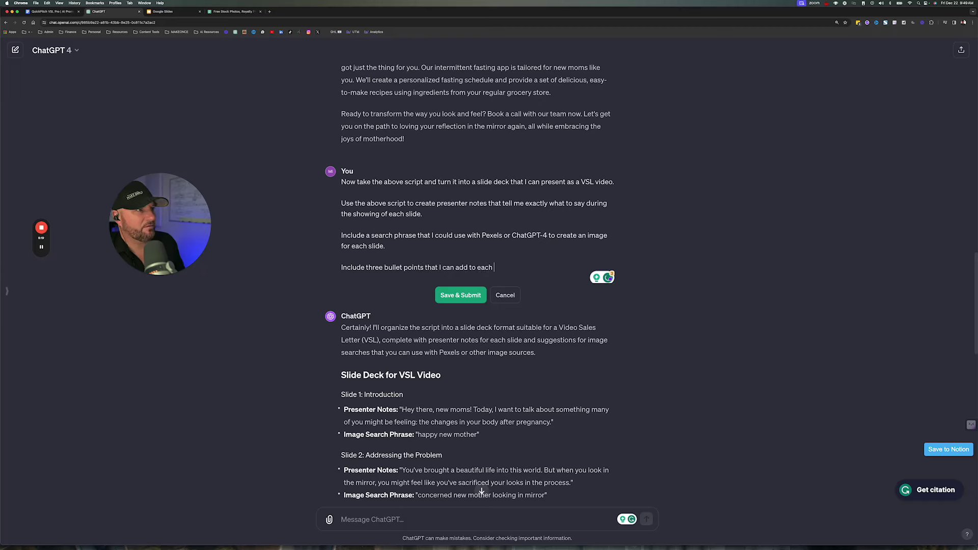
pyautogui.write('slide to help ')
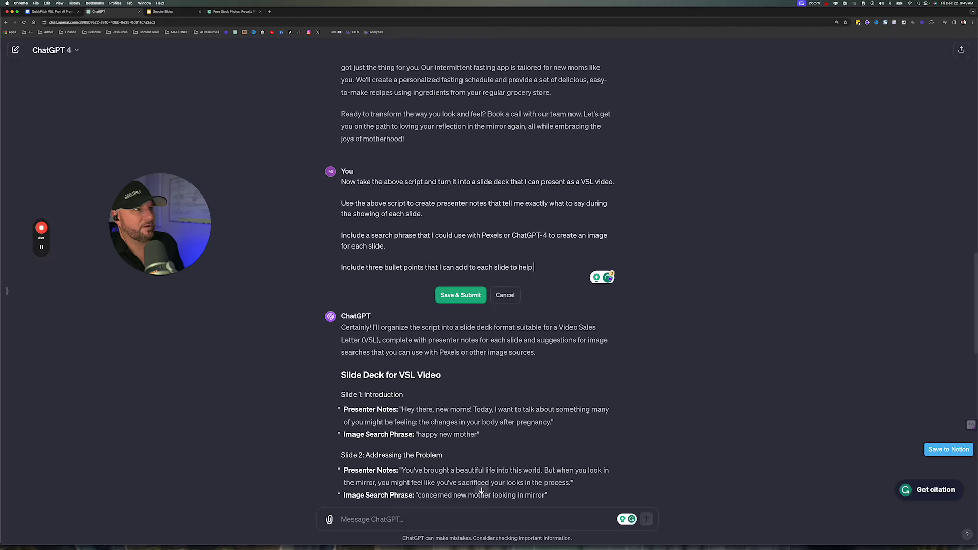
pyautogui.write('the viewer ')
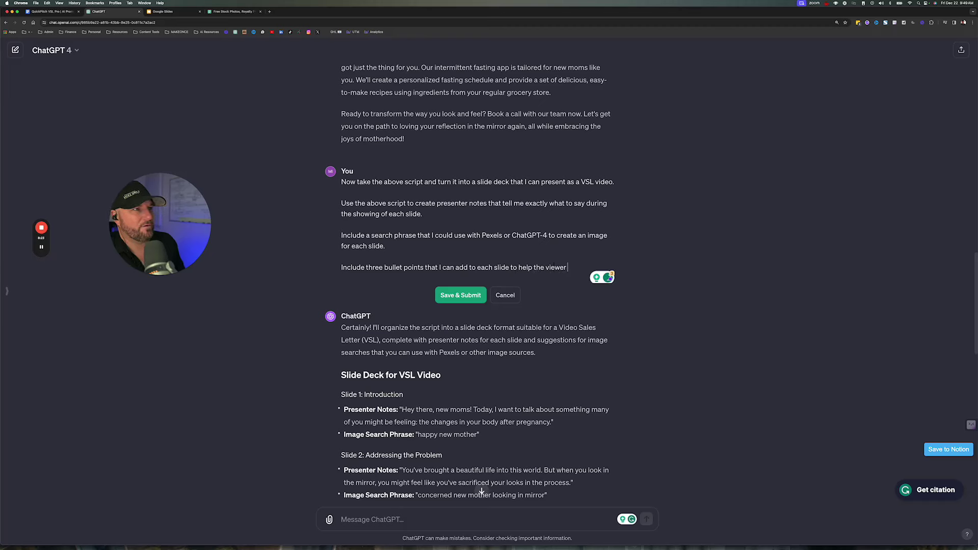
pyautogui.write('better understa')
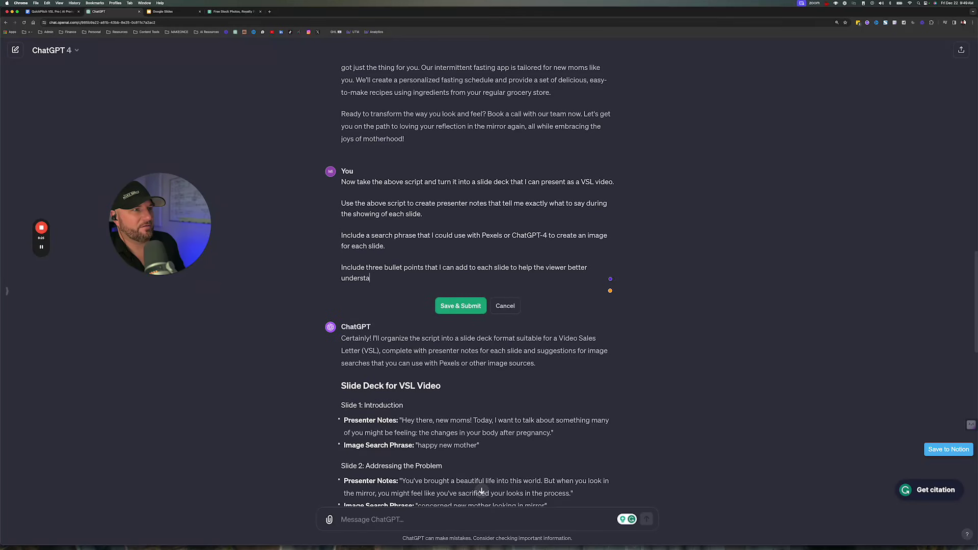
pyautogui.write('nd what is being p')
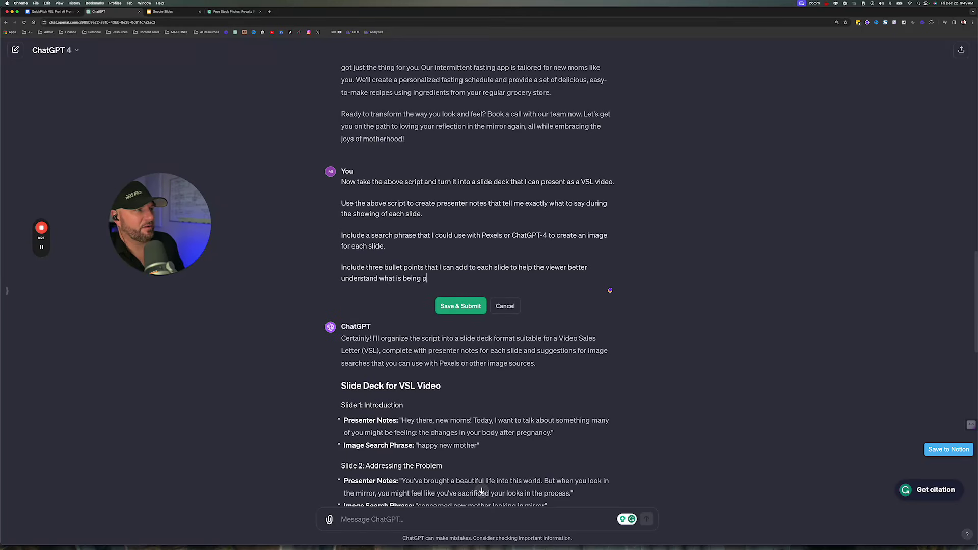
pyautogui.write('resented on each slide.')
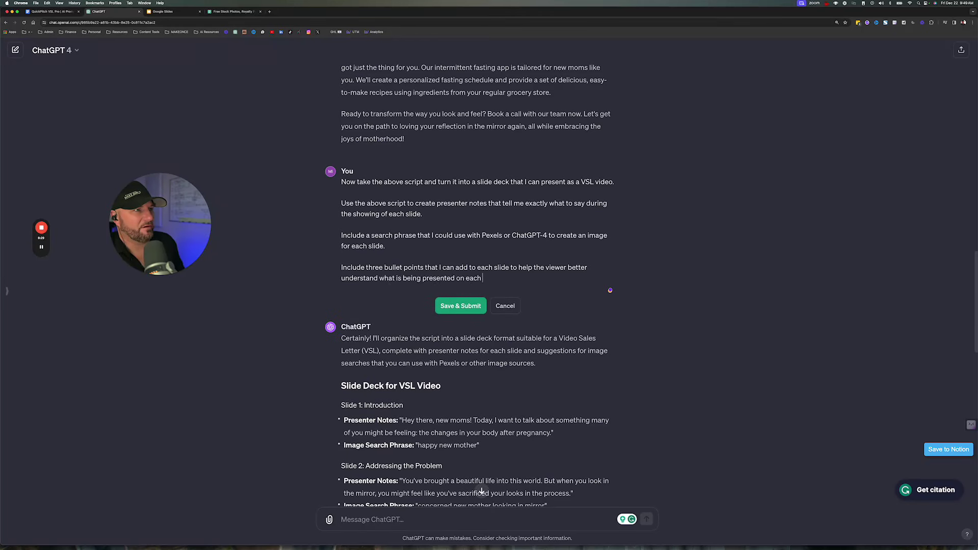
pyautogui.click(451, 307)
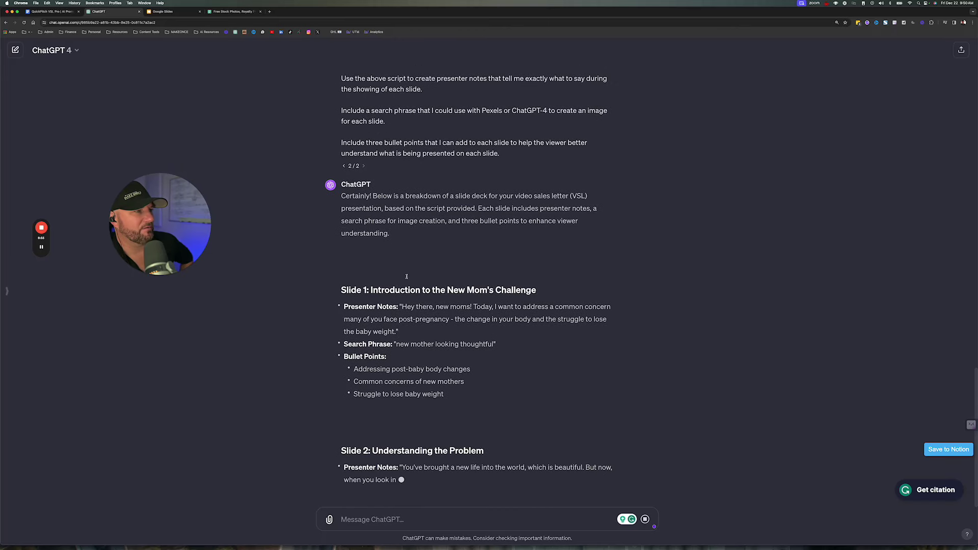
# - Copy the added three-bullet-points sentence into the prompt document as the Next Prompt's last paragraph, and dismiss the spelling suggestion for PEXELS
pyautogui.scroll(2, 422, 245)
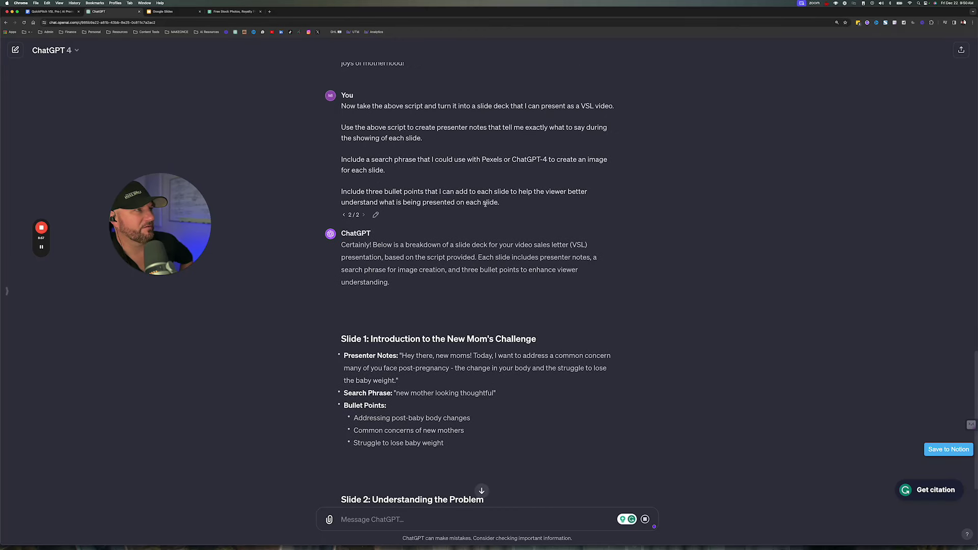
pyautogui.moveTo(501, 203); pyautogui.dragTo(340, 193)
pyautogui.press('super+c')
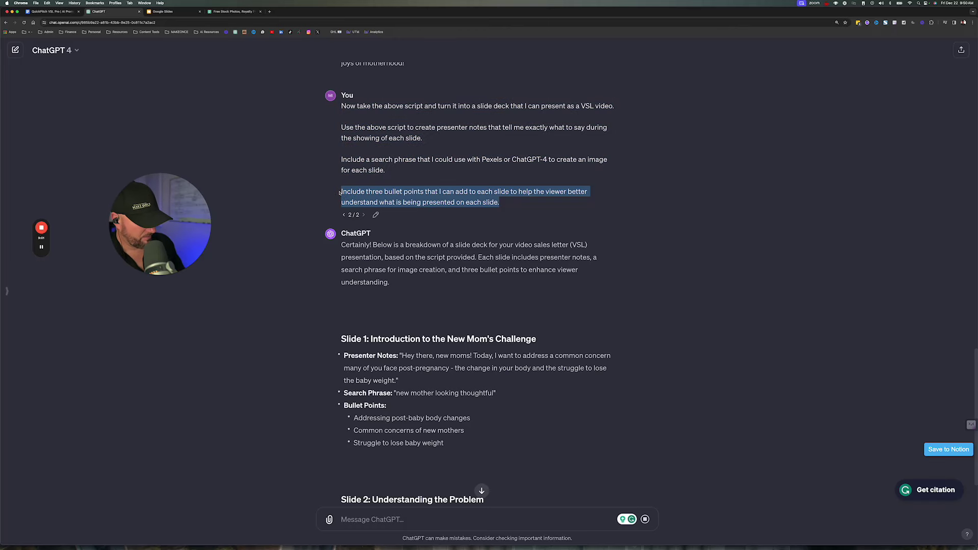
pyautogui.click(51, 11)
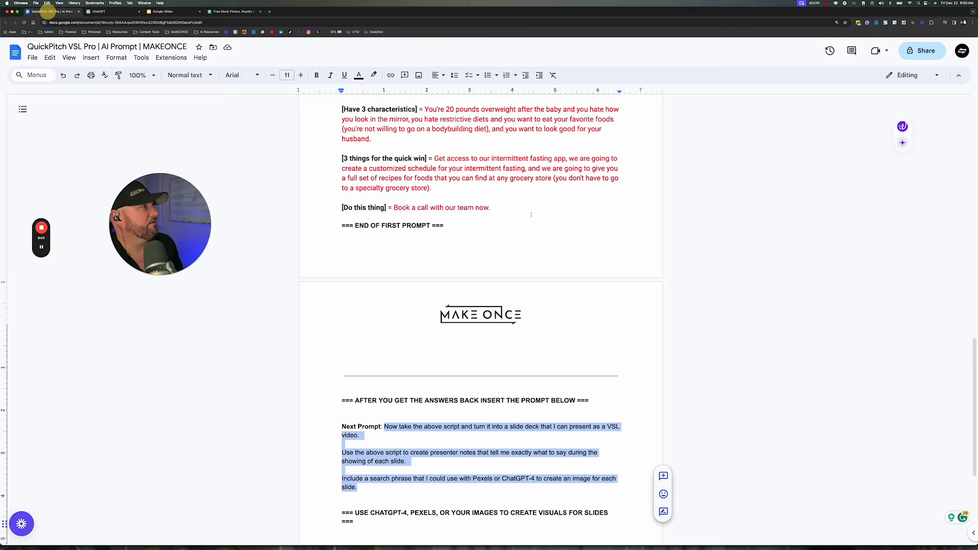
pyautogui.scroll(-3, 477, 422)
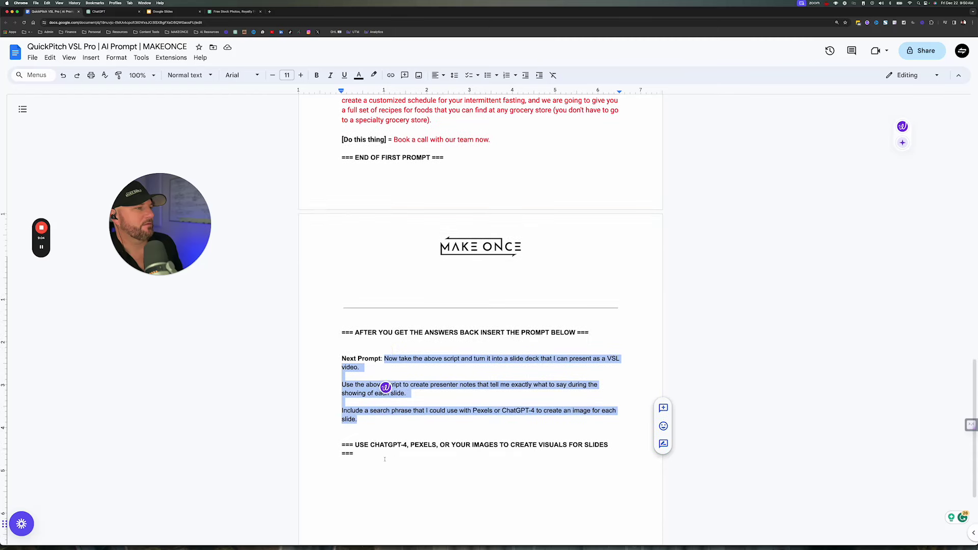
pyautogui.click(372, 420)
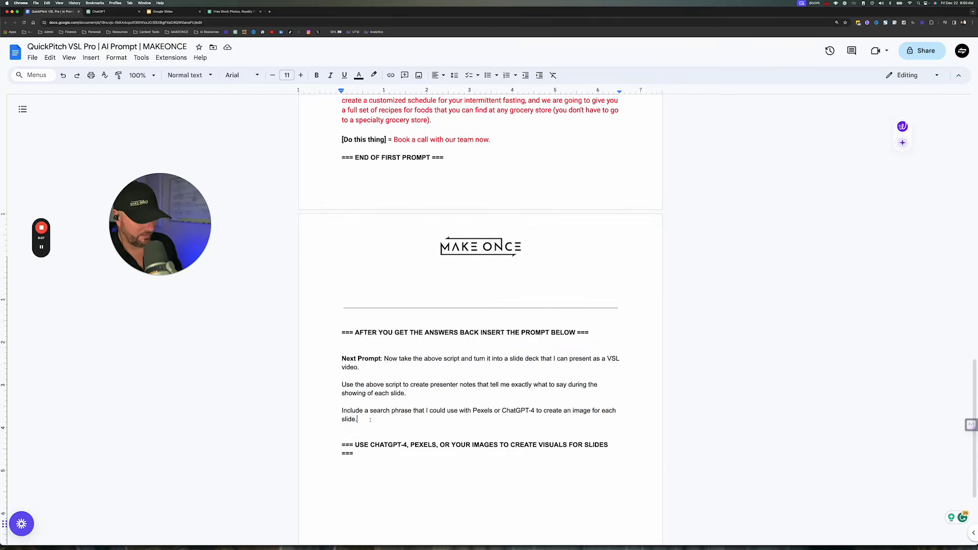
pyautogui.press('Return')
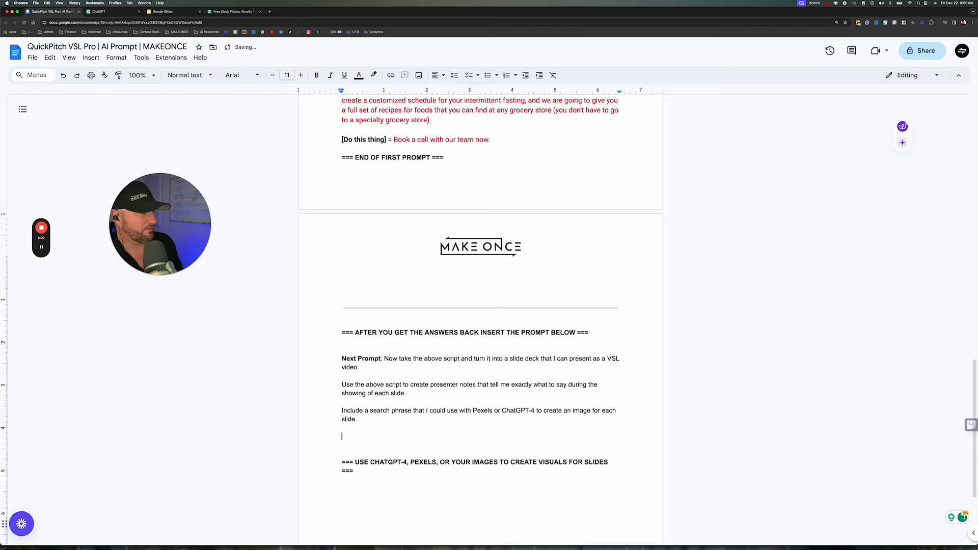
pyautogui.press('super+v')
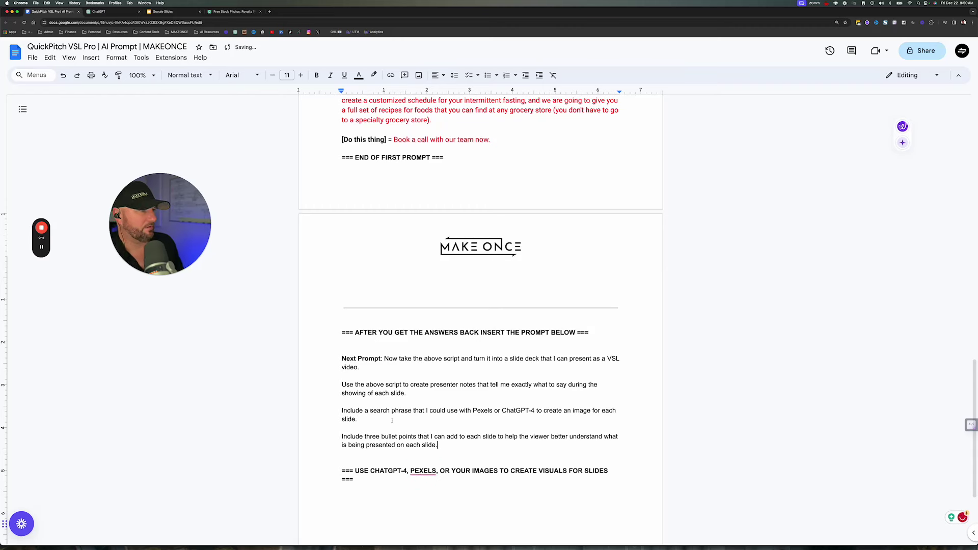
pyautogui.moveTo(423, 470)
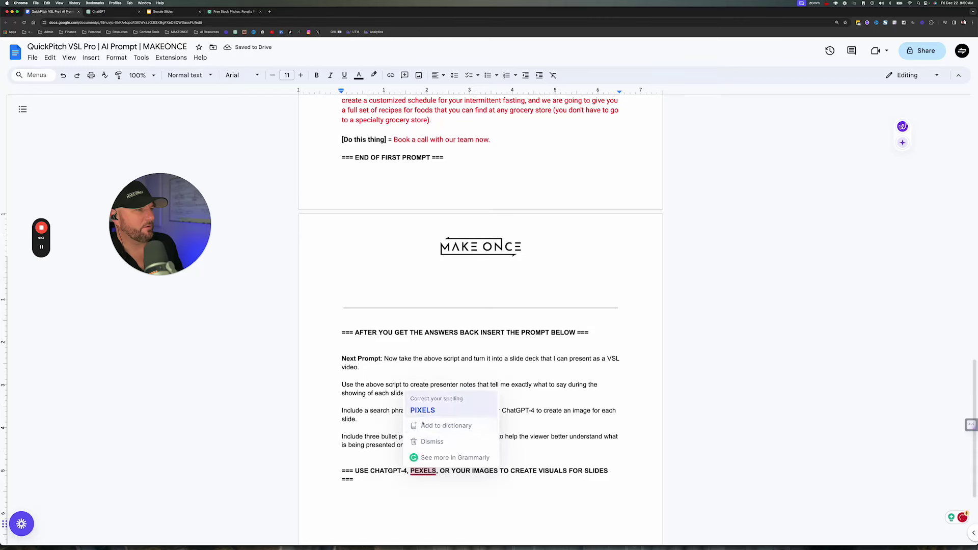
pyautogui.click(432, 441)
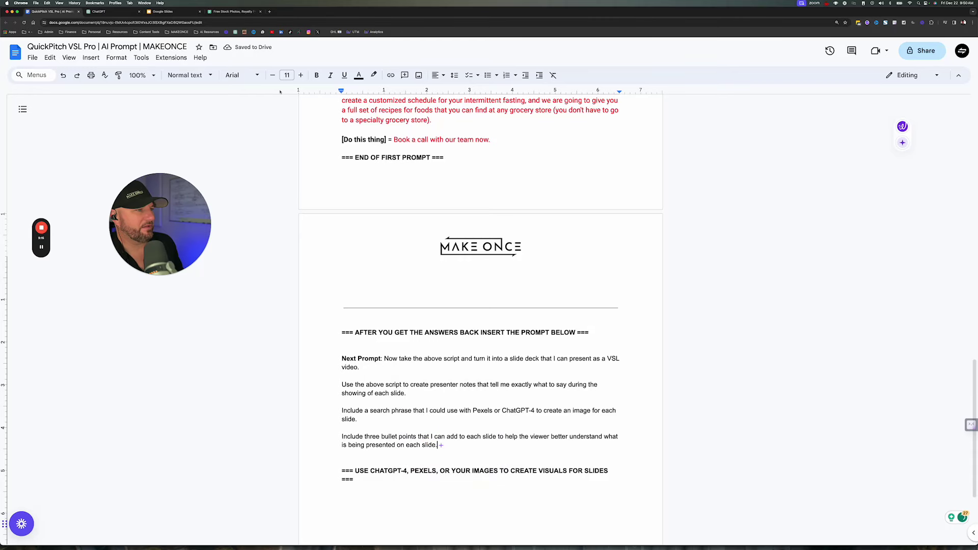
# - Back in the ChatGPT conversation, review the regenerated slide deck's presenter notes, search phrases and bullet points through to the closing remarks
pyautogui.click(108, 12)
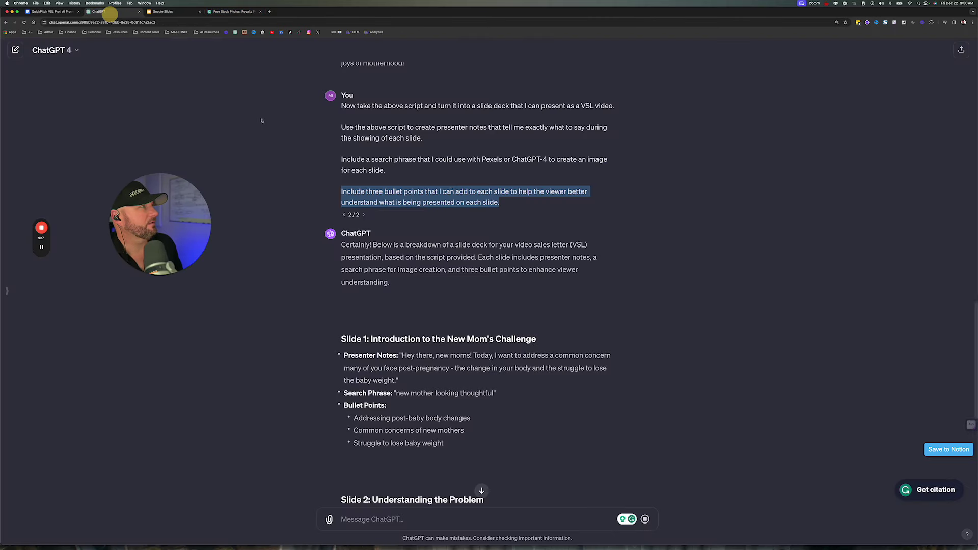
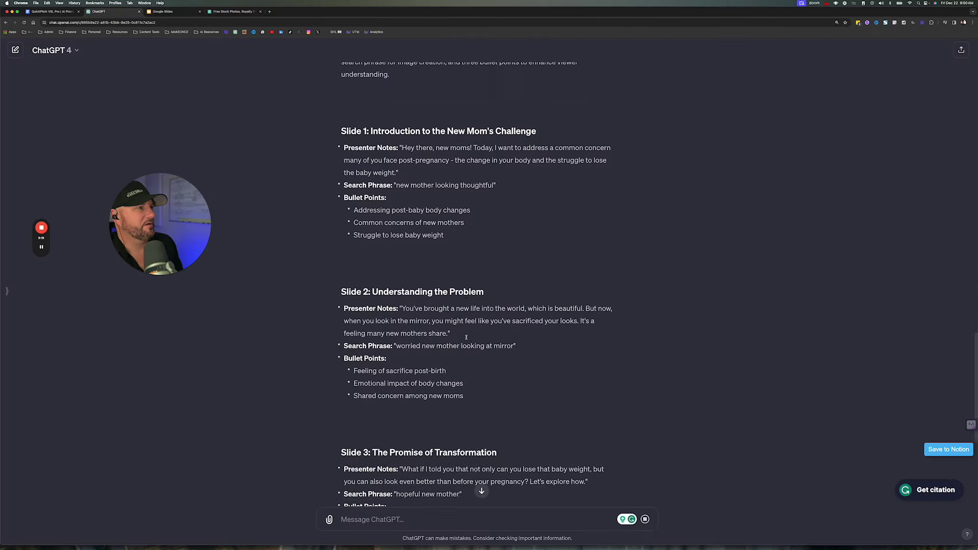
pyautogui.scroll(-7, 446, 286)
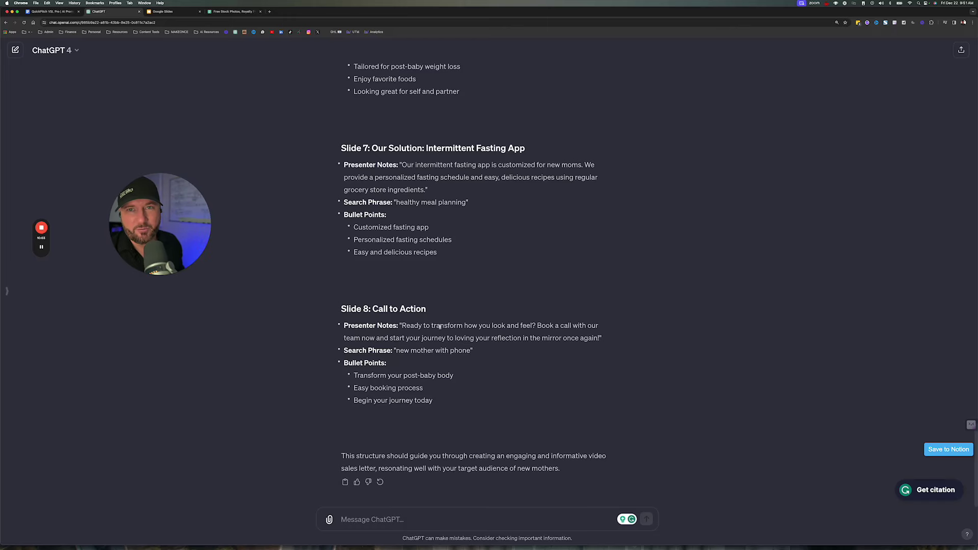
# - Reread the regenerated slide deck from the call to action back to Slide 1, comparing presenter notes, search phrases and bullet points
pyautogui.scroll(6, 467, 342)
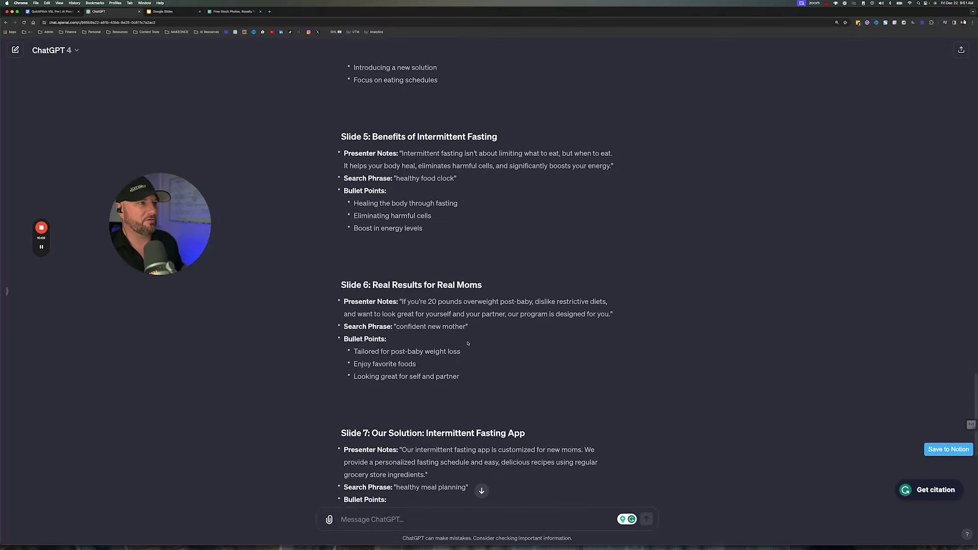
pyautogui.scroll(3, 469, 338)
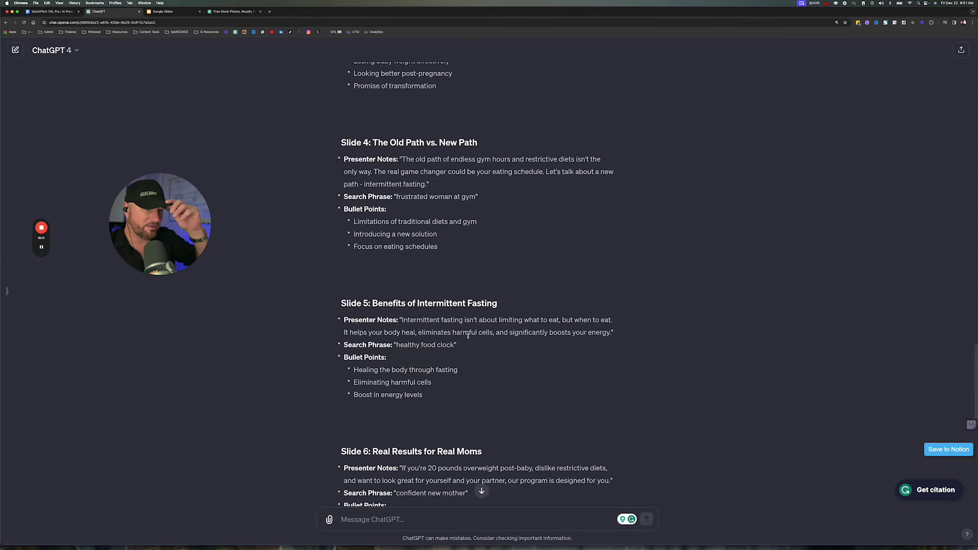
pyautogui.scroll(3, 460, 332)
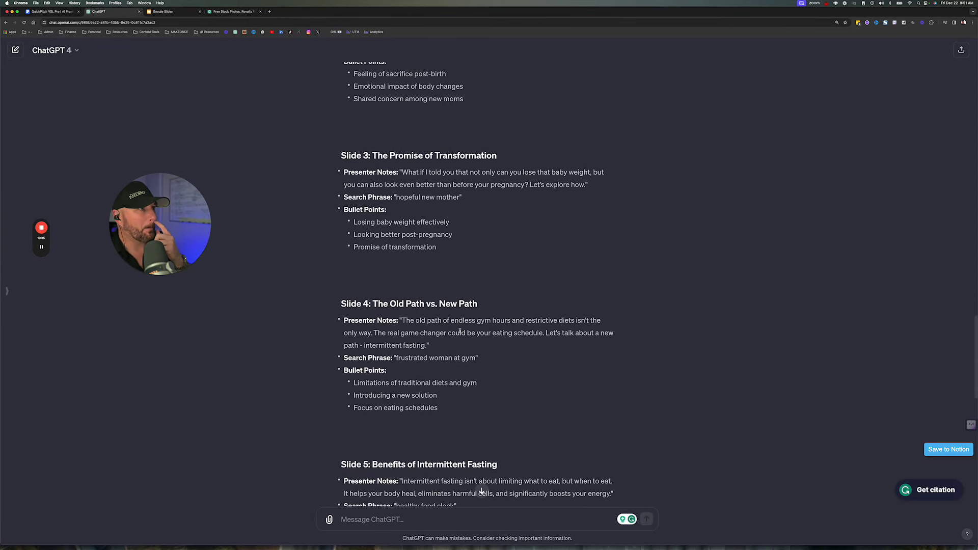
pyautogui.scroll(5, 459, 329)
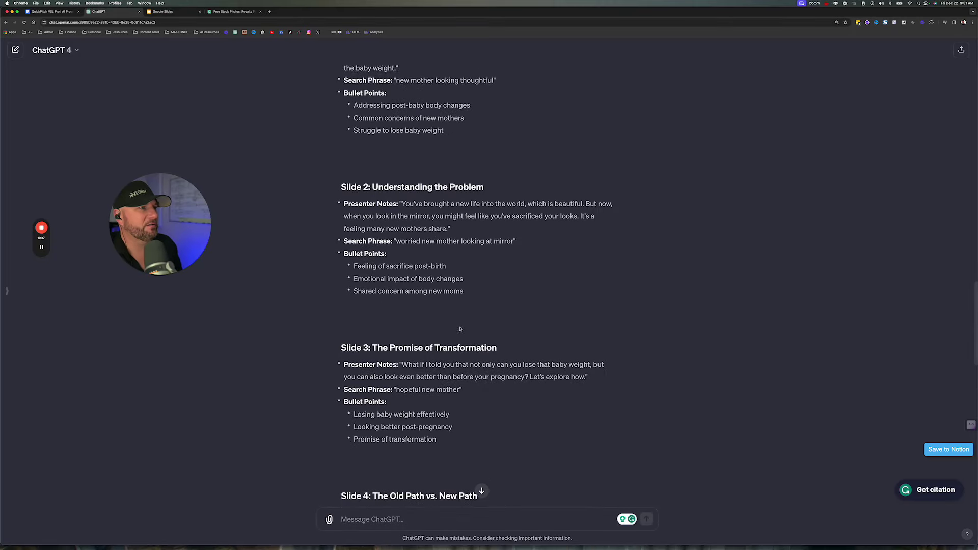
pyautogui.scroll(5, 463, 329)
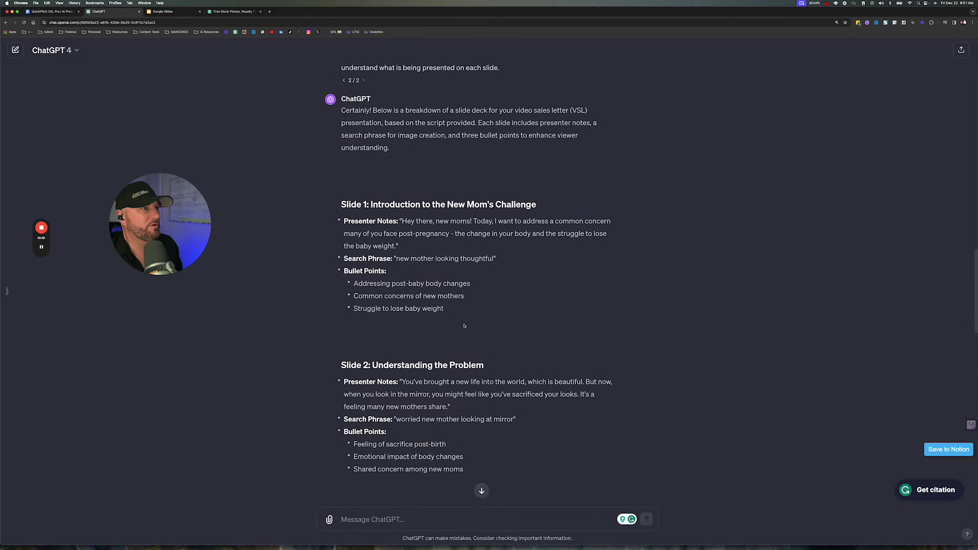
pyautogui.scroll(-13, 465, 326)
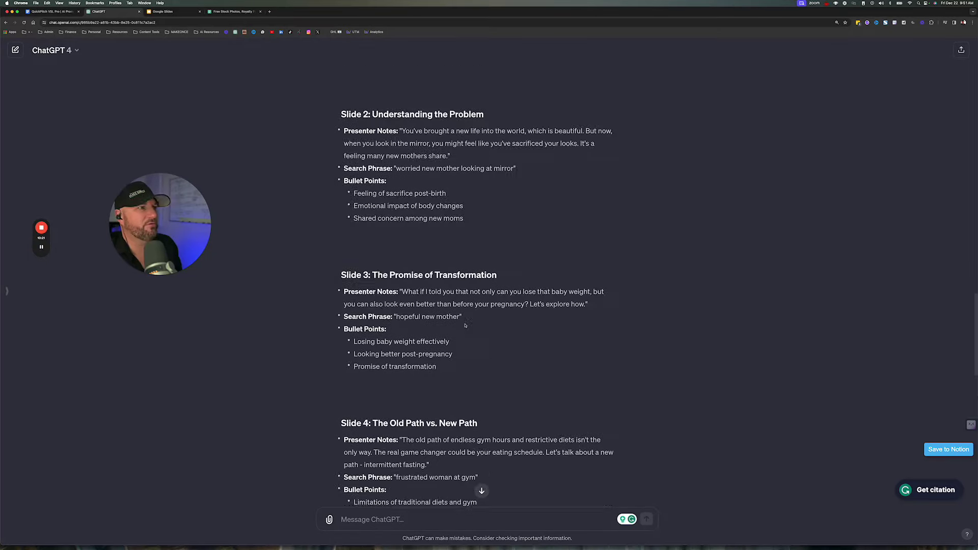
pyautogui.scroll(-1, 466, 327)
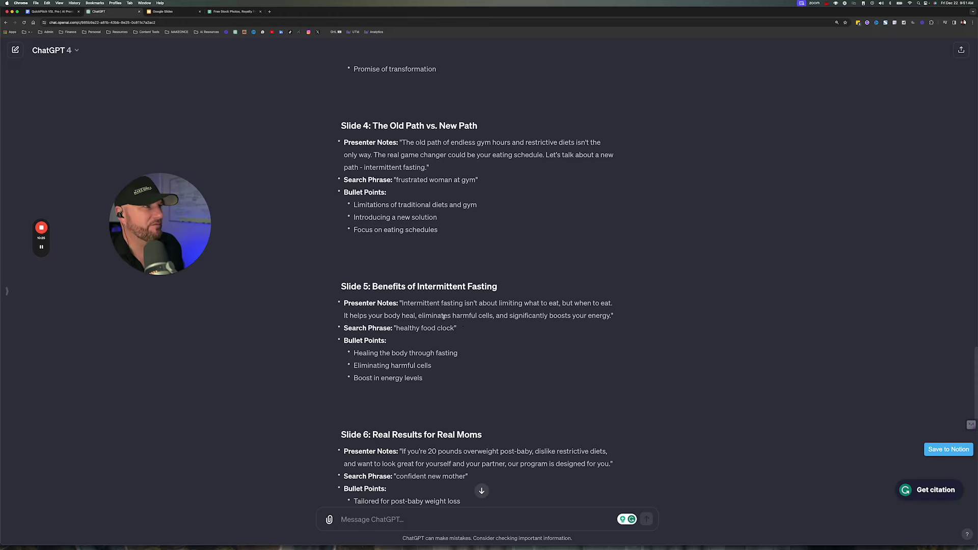
pyautogui.scroll(7, 443, 317)
pyautogui.scroll(5, 446, 317)
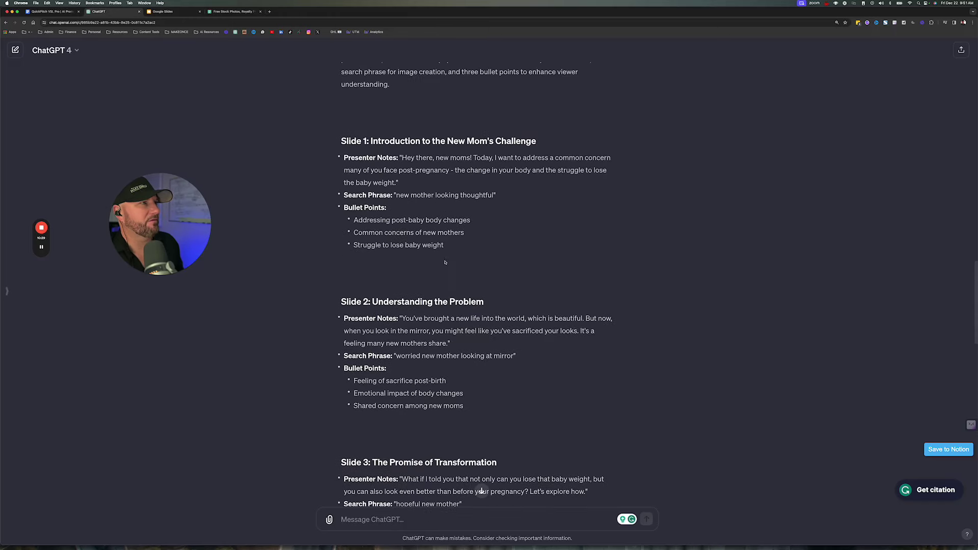
pyautogui.scroll(1, 445, 262)
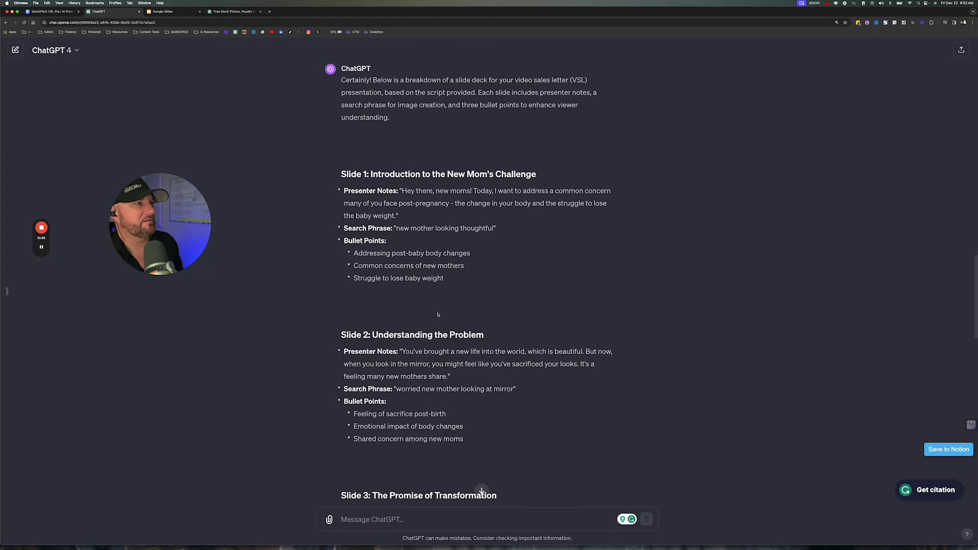
pyautogui.scroll(-3, 449, 420)
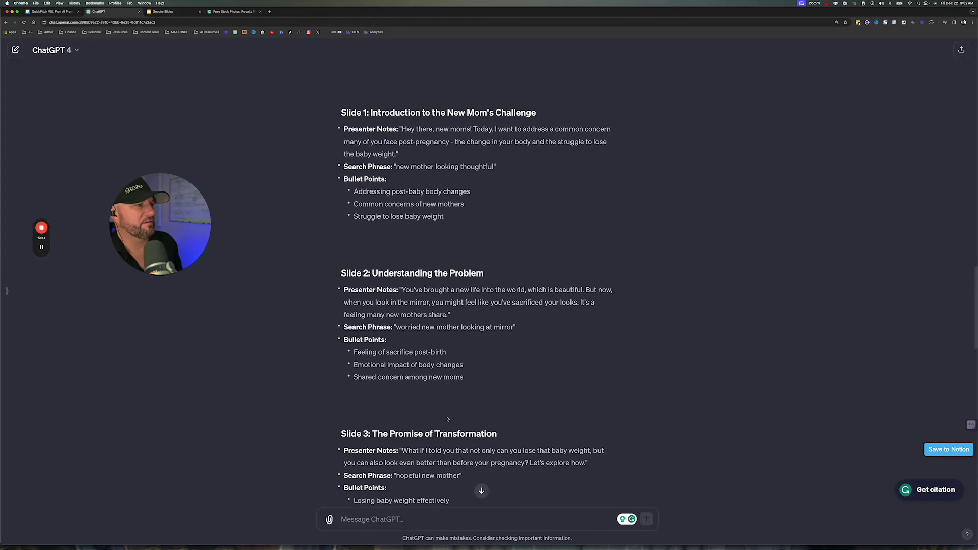
pyautogui.scroll(5, 468, 380)
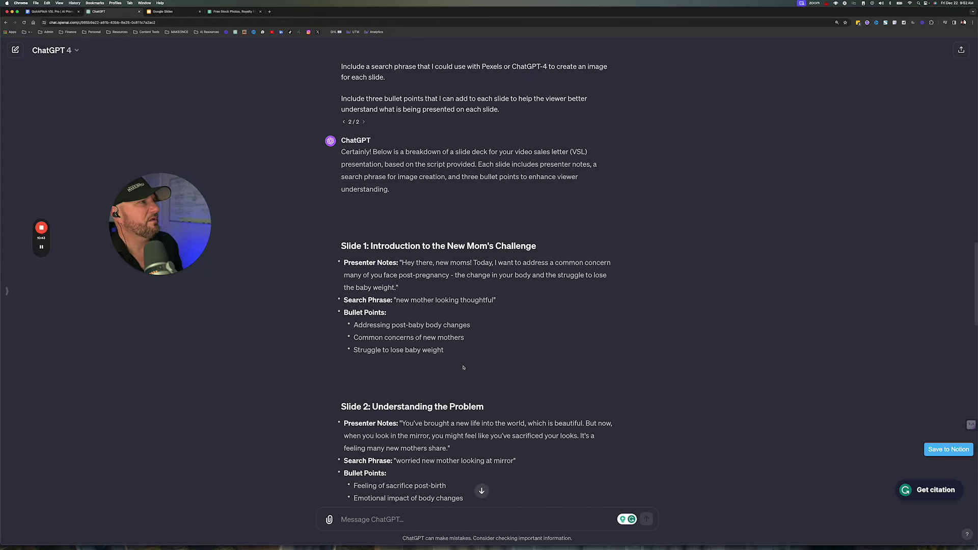
# - Switch to Google Slides, create a blank presentation, and delete the title and subtitle placeholders from the first slide
pyautogui.click(175, 12)
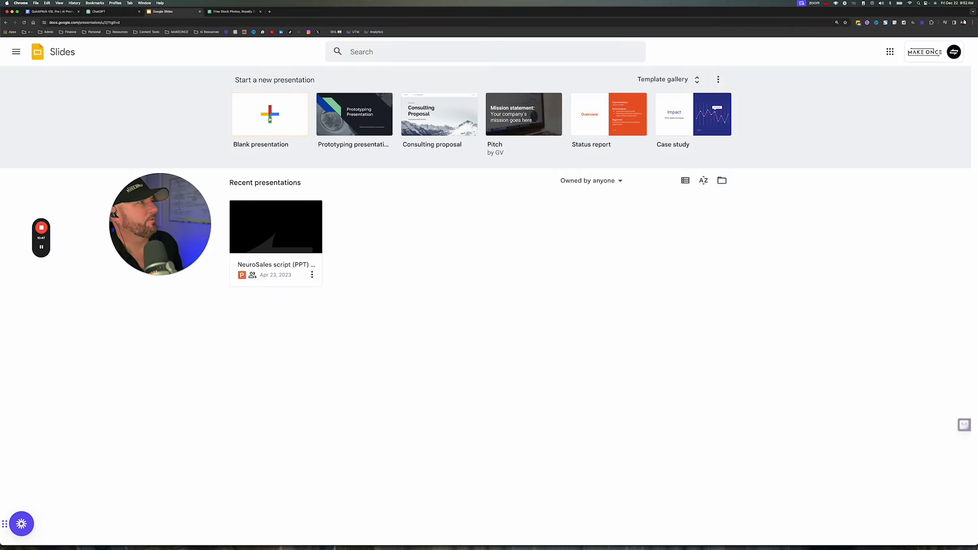
pyautogui.click(270, 116)
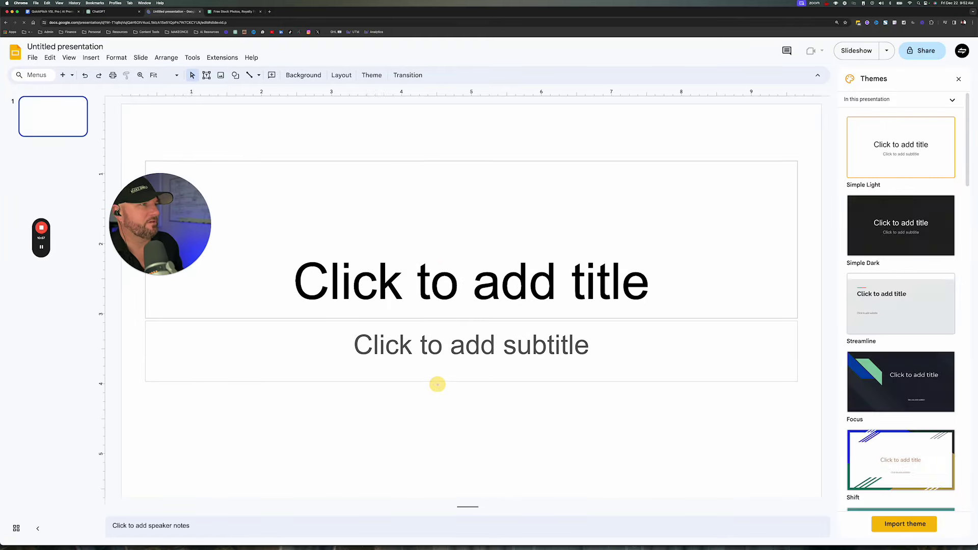
pyautogui.moveTo(437, 391); pyautogui.dragTo(437, 399)
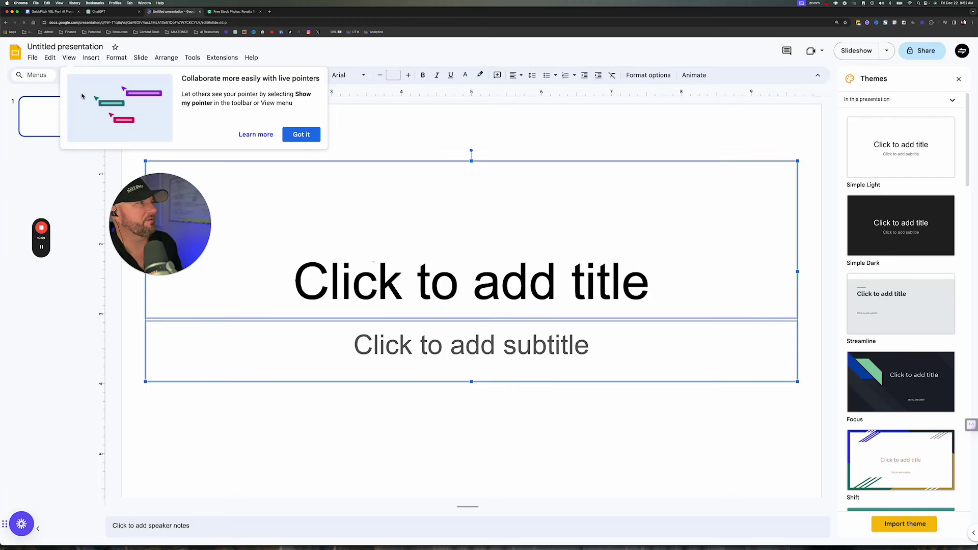
pyautogui.click(301, 136)
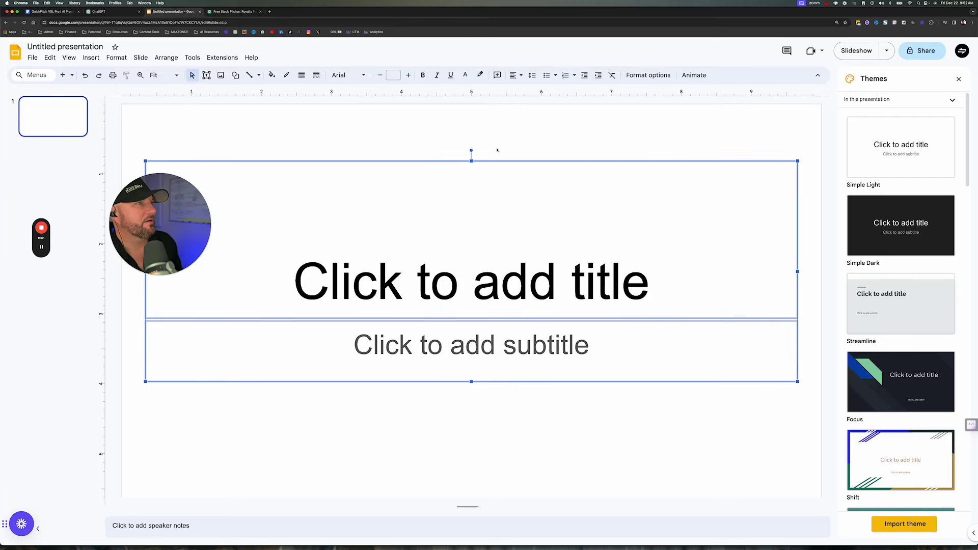
pyautogui.press('Delete')
# - Apply the Simple Dark theme and draw a text box about 5.5 by 1.5 inches in the slide's upper half
pyautogui.click(870, 215)
pyautogui.click(446, 246)
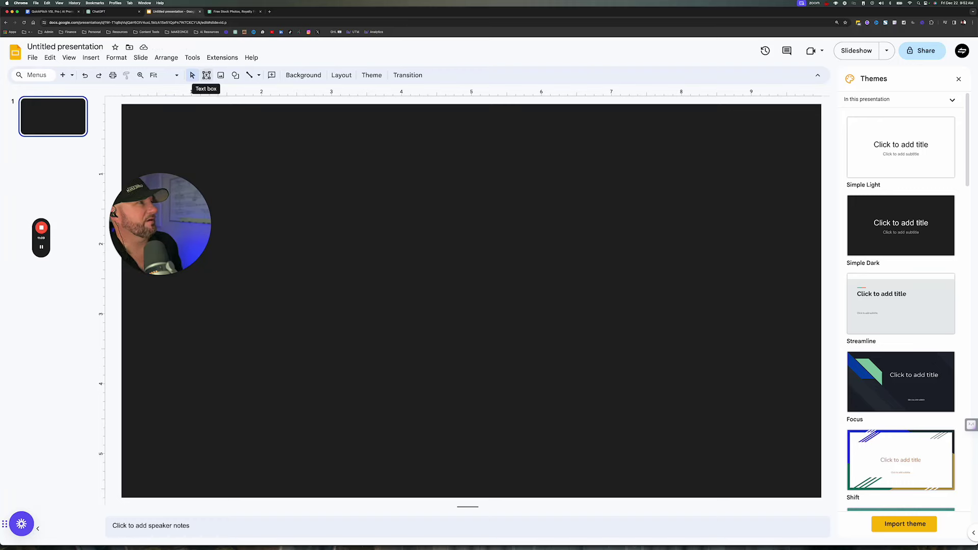
pyautogui.click(206, 75)
pyautogui.moveTo(257, 168); pyautogui.dragTo(646, 270)
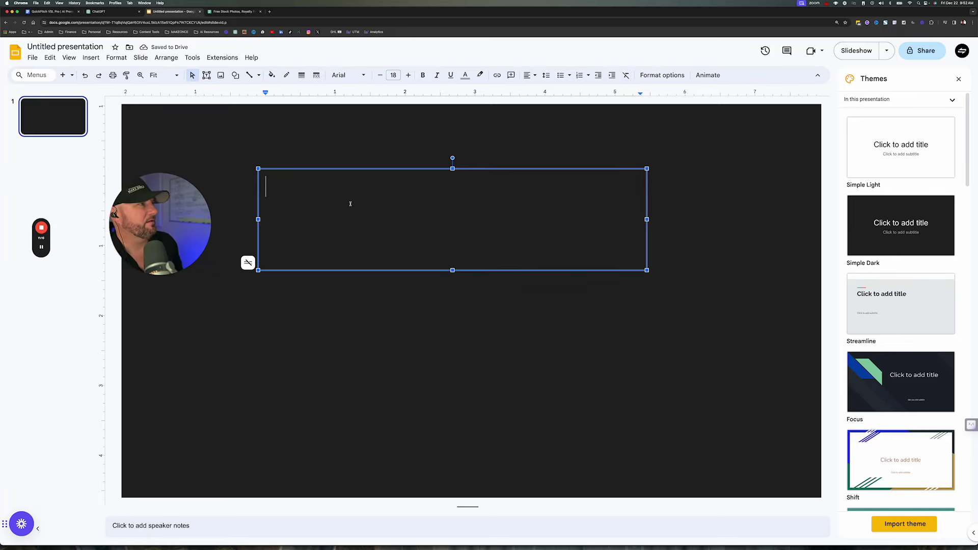
# - Copy Slide 1's three bullet points from the ChatGPT conversation into the new text box in Google Slides
pyautogui.click(122, 14)
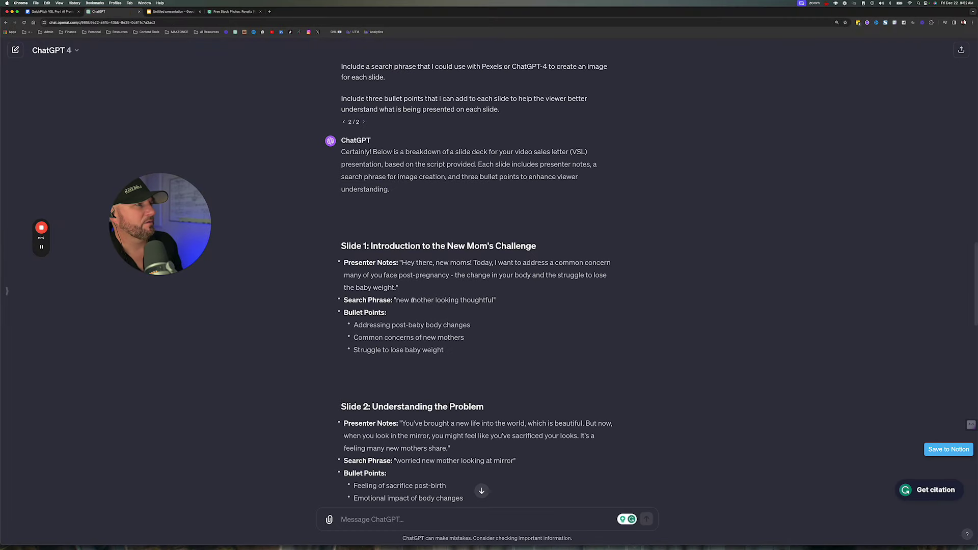
pyautogui.moveTo(452, 352); pyautogui.dragTo(356, 325)
pyautogui.press('super+c')
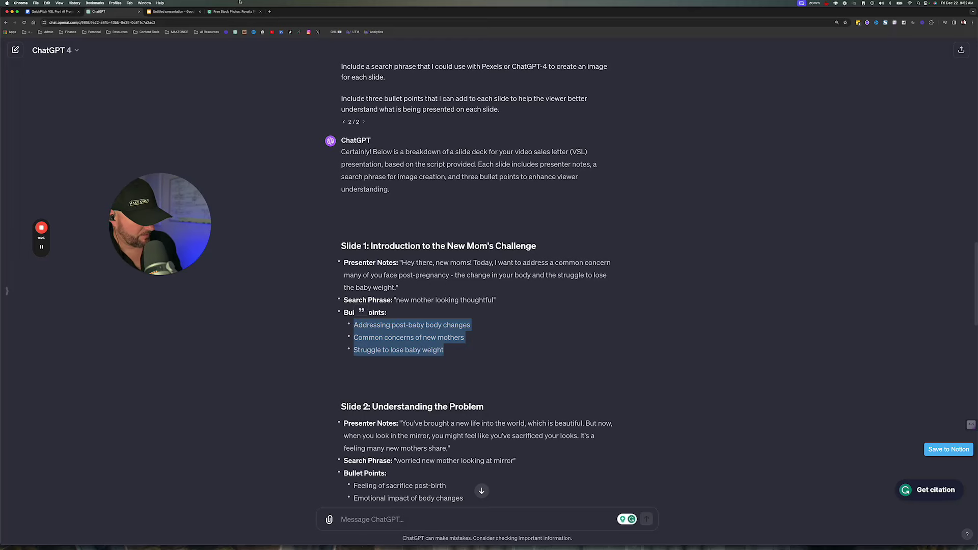
pyautogui.click(173, 12)
pyautogui.click(395, 219)
pyautogui.press('super+v')
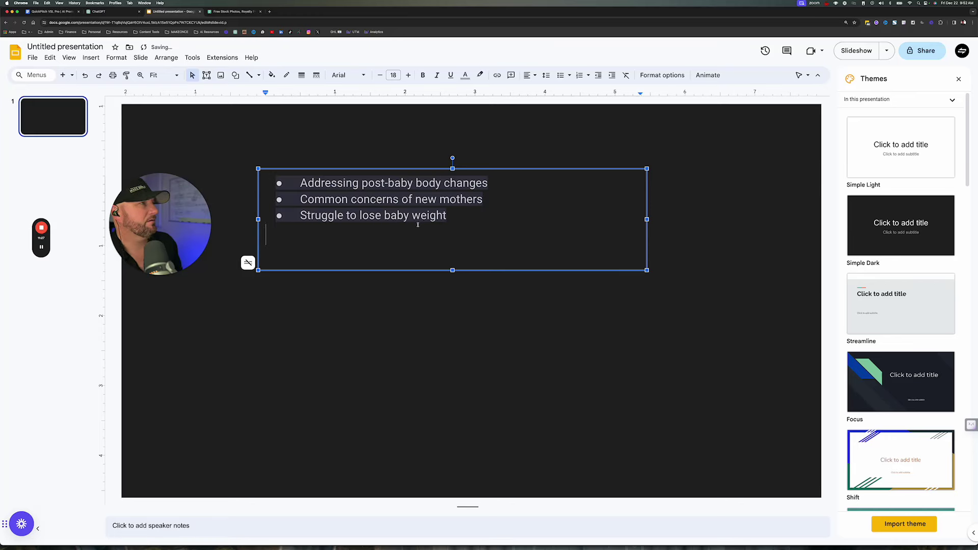
# - Clear the pasted formatting from the three bullet points and set their text color to white
pyautogui.click(450, 215)
pyautogui.moveTo(449, 216); pyautogui.dragTo(270, 185)
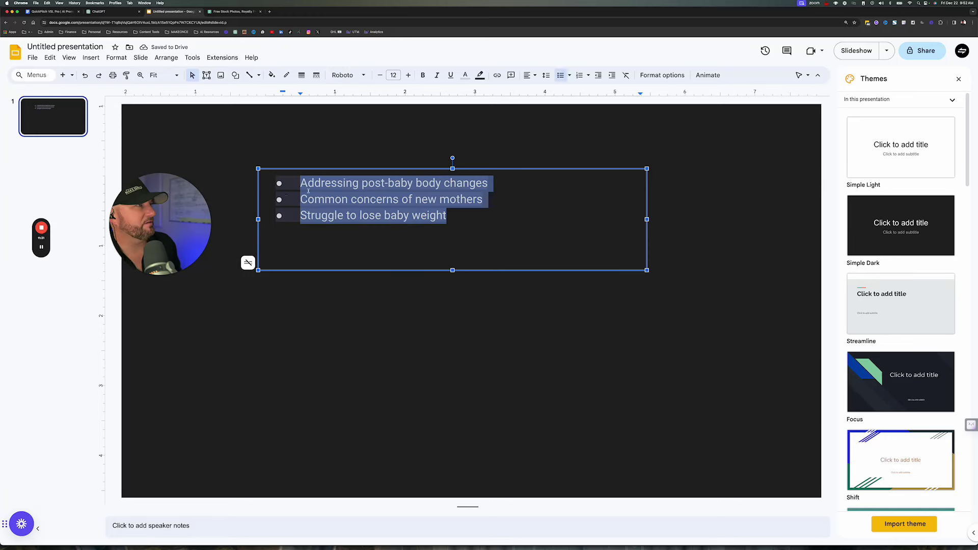
pyautogui.click(626, 76)
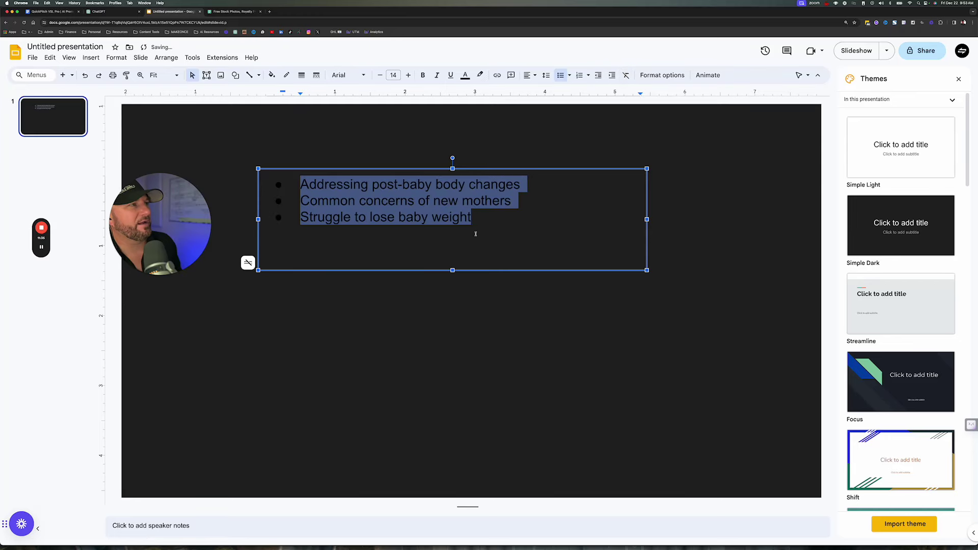
pyautogui.click(465, 76)
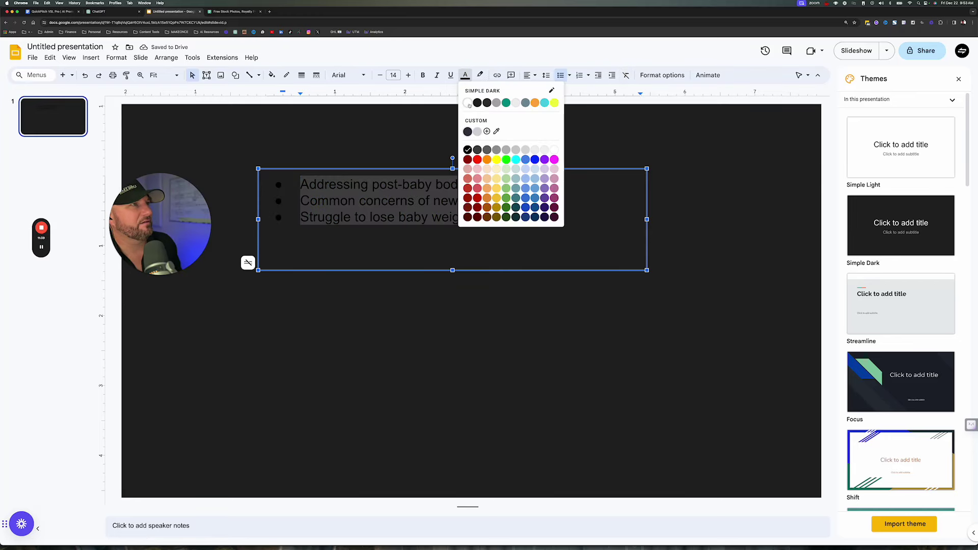
pyautogui.click(468, 103)
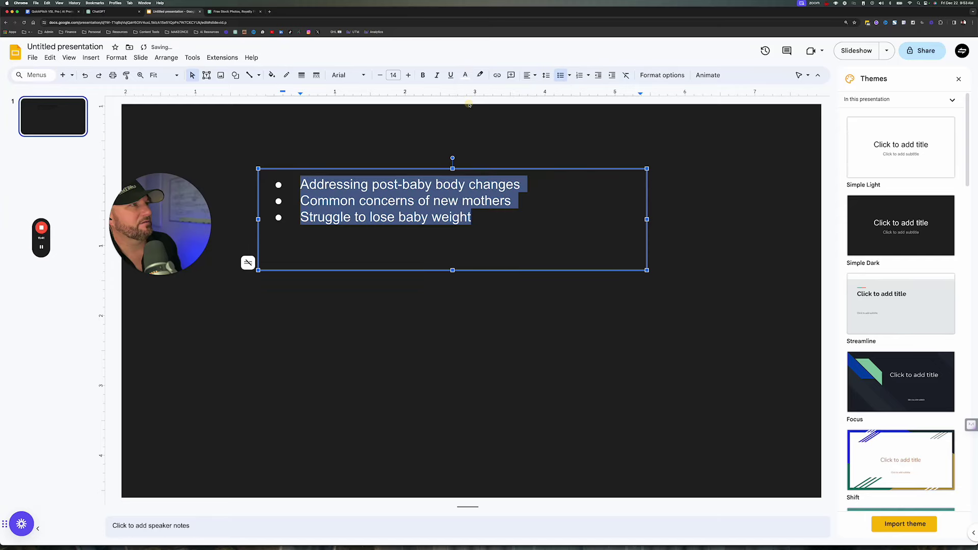
# - Shrink the bullet text box to fit its text, about 3.9 inches wide, and move it to the slide's right half
pyautogui.click(456, 234)
pyautogui.moveTo(647, 271); pyautogui.dragTo(533, 235)
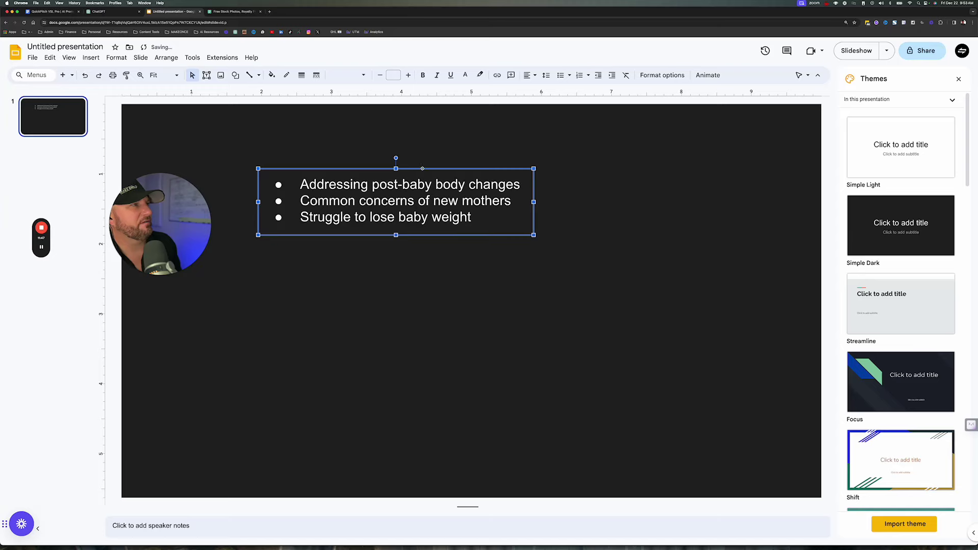
pyautogui.moveTo(419, 169); pyautogui.dragTo(648, 268)
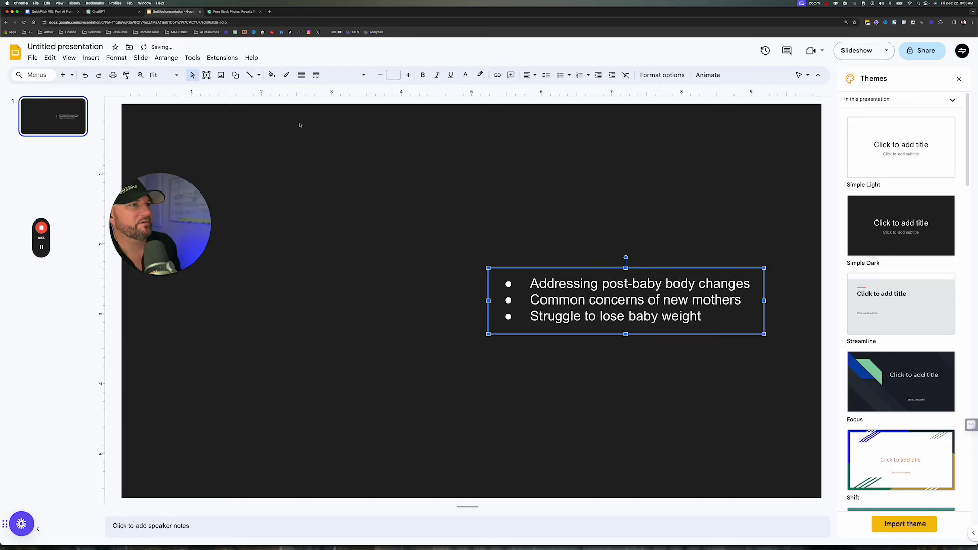
# - Add a text box about 6.4 inches wide near the slide's upper edge and paste ChatGPT's Slide 1 title, "Introduction to the New Mom's Challenge"
pyautogui.click(206, 75)
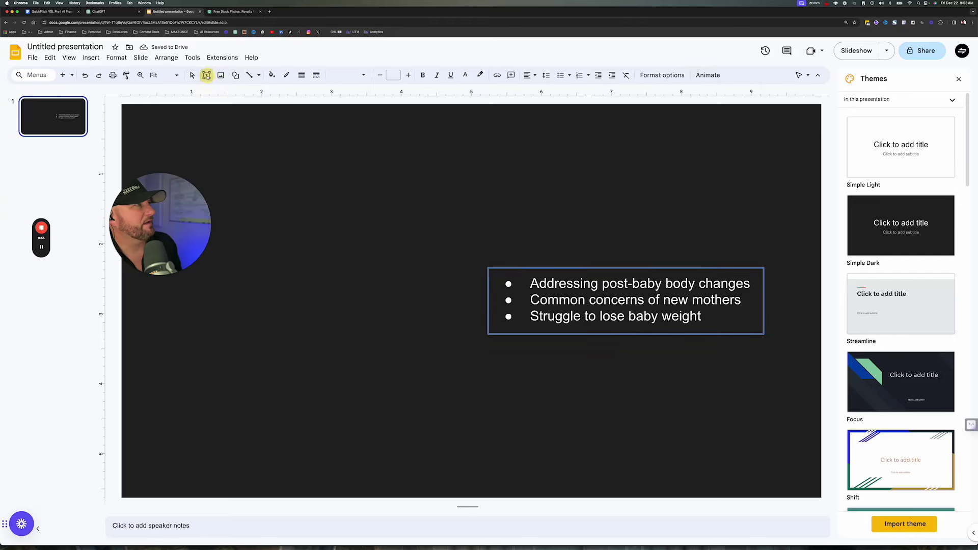
pyautogui.moveTo(253, 131); pyautogui.dragTo(701, 206)
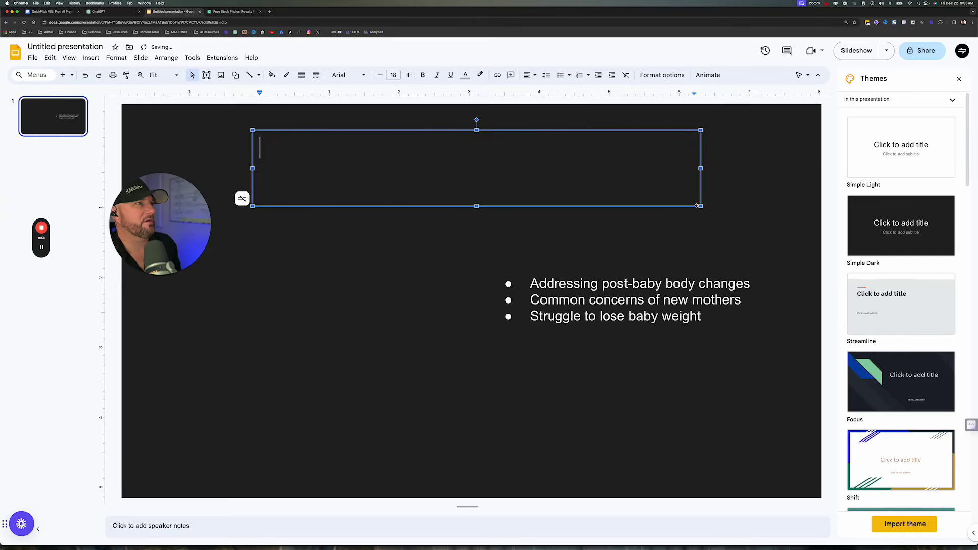
pyautogui.click(119, 12)
pyautogui.moveTo(548, 249); pyautogui.dragTo(370, 248)
pyautogui.press('super+c')
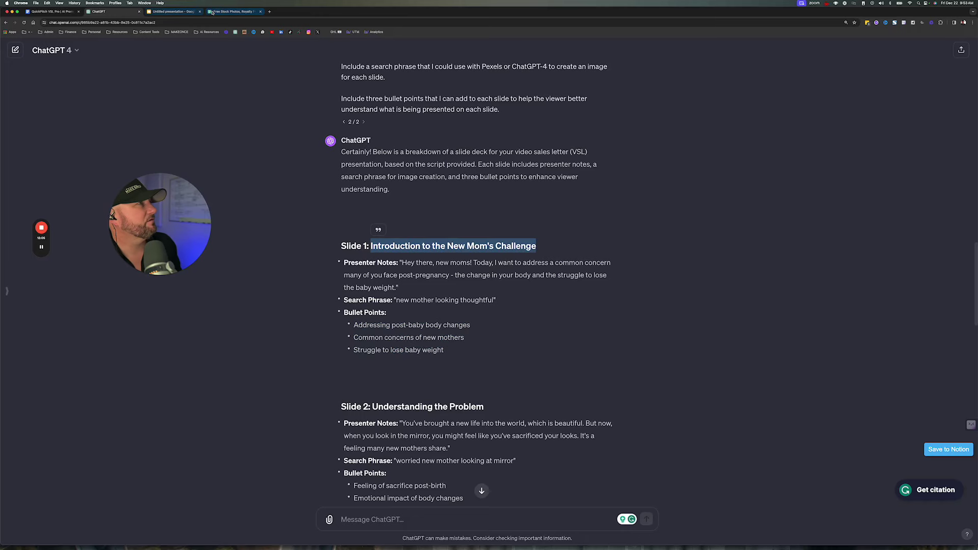
pyautogui.click(175, 11)
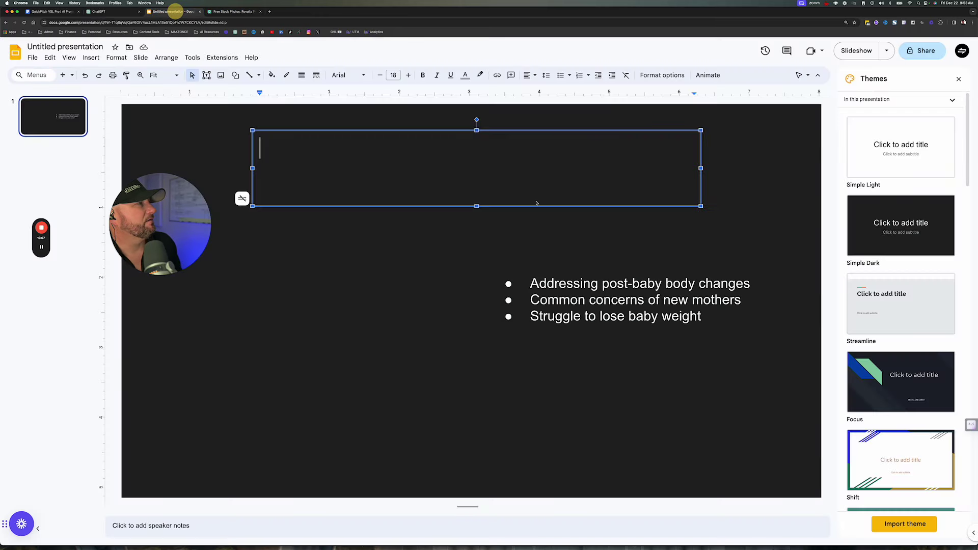
pyautogui.press('super+v')
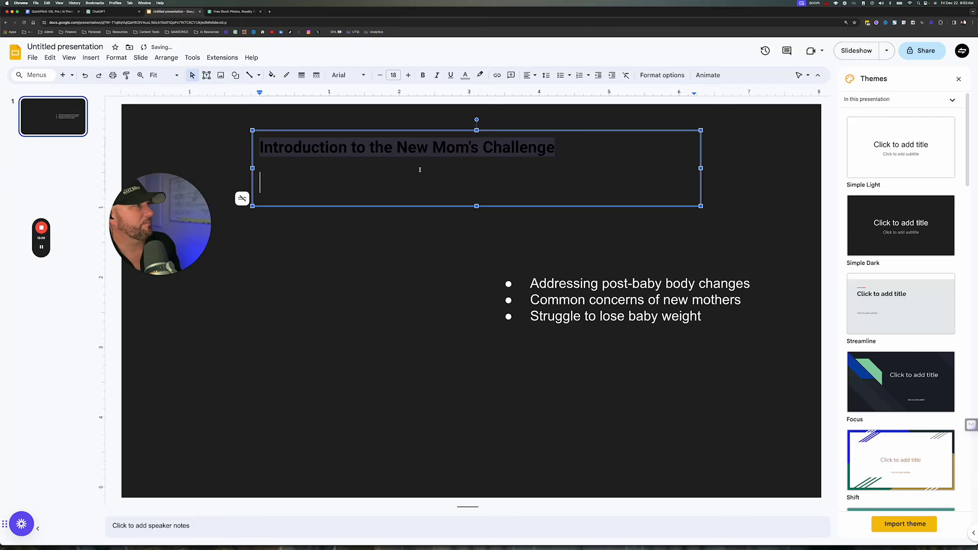
# - Clear the pasted formatting from the slide title text and set its color to white
pyautogui.press('super+a')
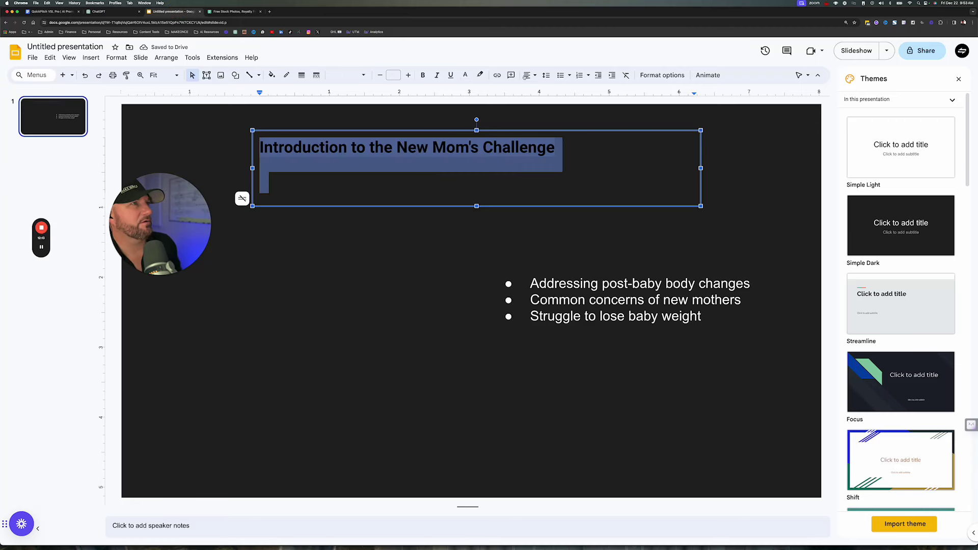
pyautogui.click(626, 75)
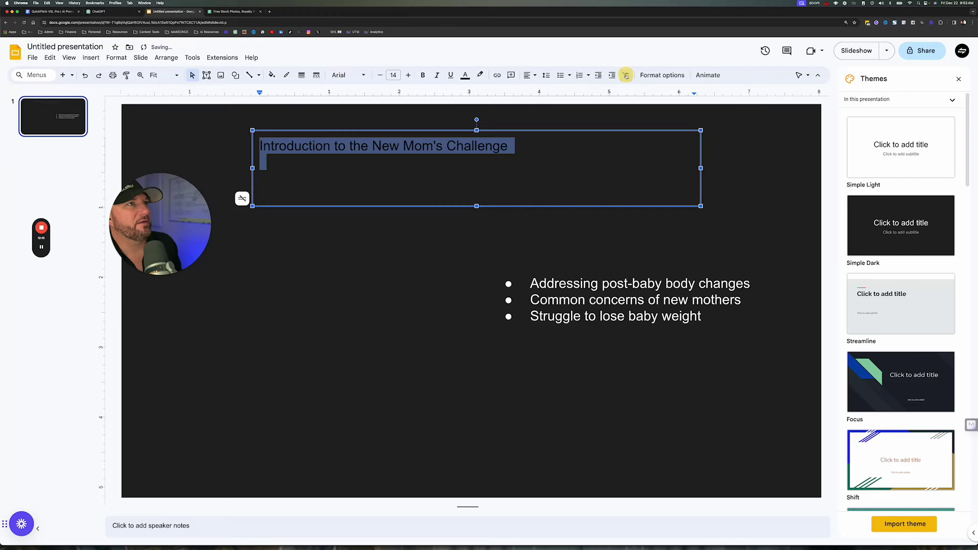
pyautogui.click(465, 74)
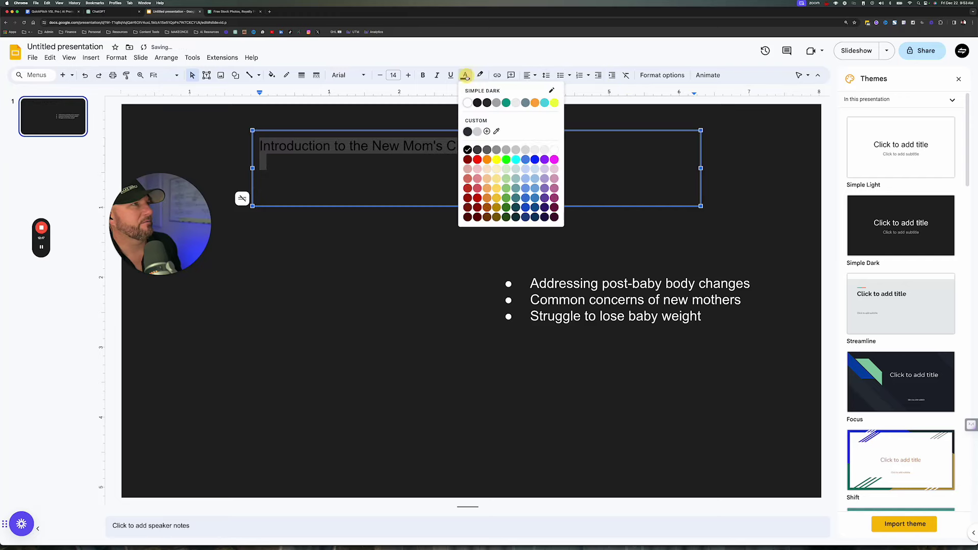
pyautogui.click(468, 103)
# - Make the slide title bold and increase its font size to 20
pyautogui.click(423, 75)
pyautogui.click(407, 75)
pyautogui.click(407, 75)
pyautogui.click(407, 75)
pyautogui.click(408, 75)
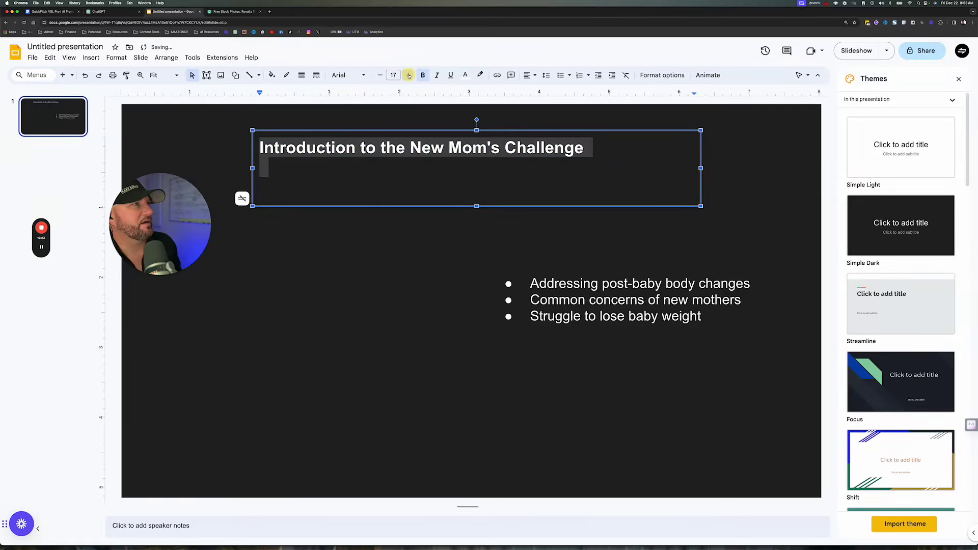
pyautogui.click(408, 74)
pyautogui.click(408, 75)
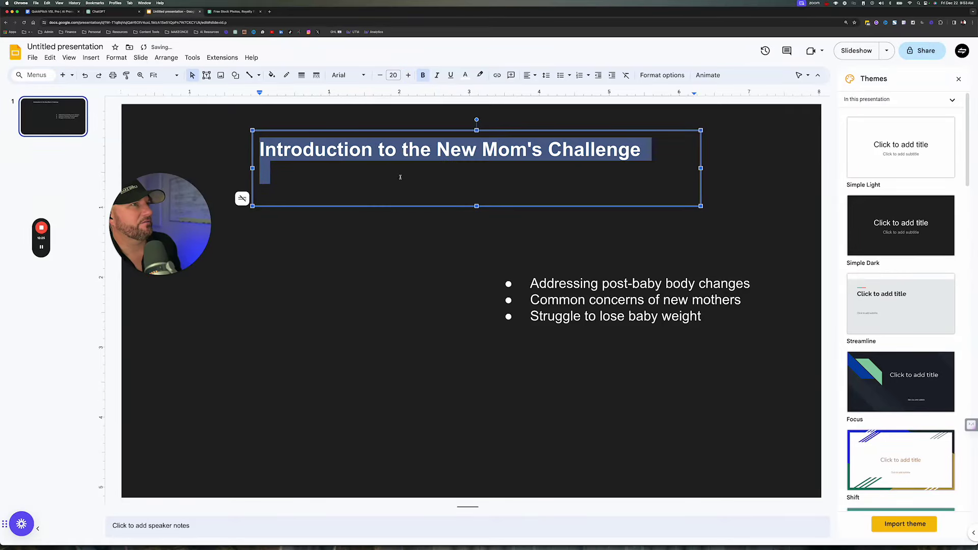
# - Center the title text horizontally and vertically within its text box
pyautogui.click(529, 75)
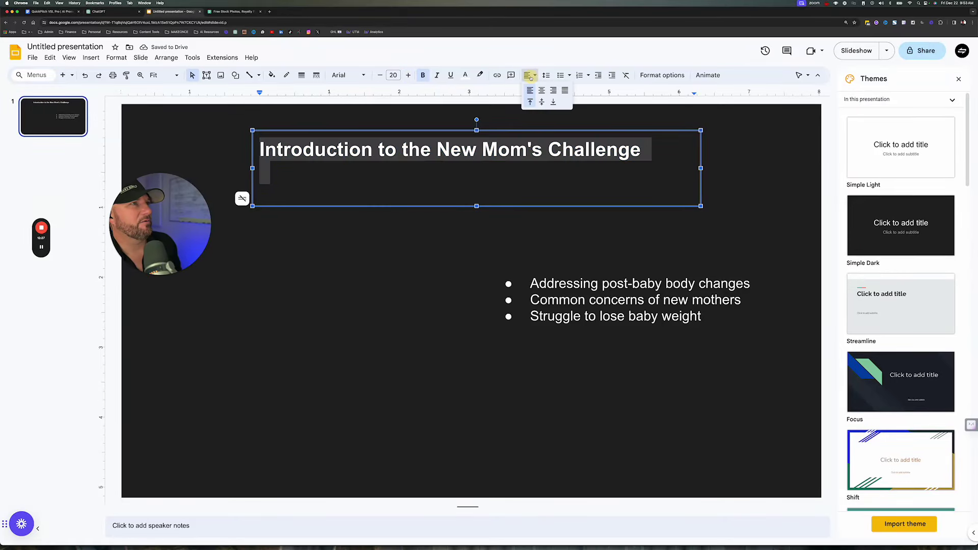
pyautogui.click(541, 91)
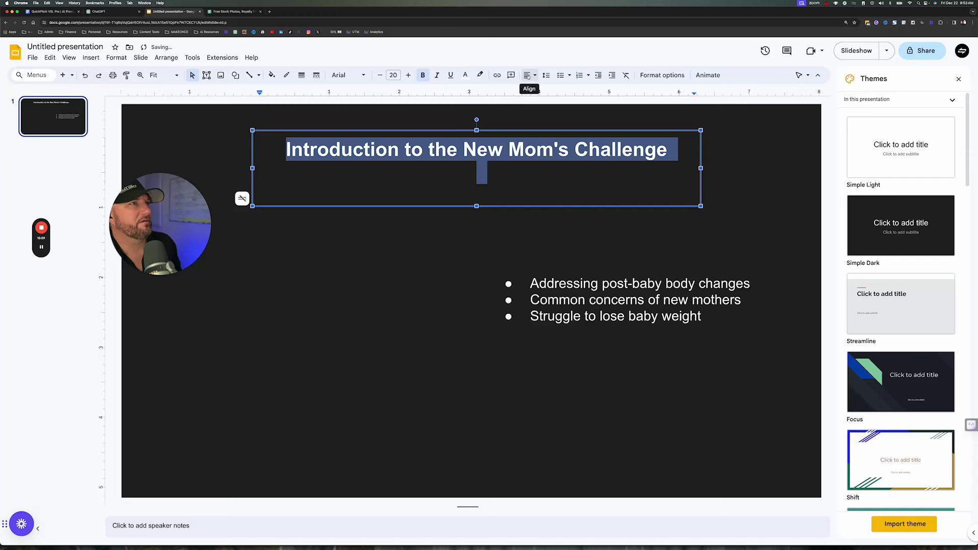
pyautogui.click(529, 75)
pyautogui.click(542, 103)
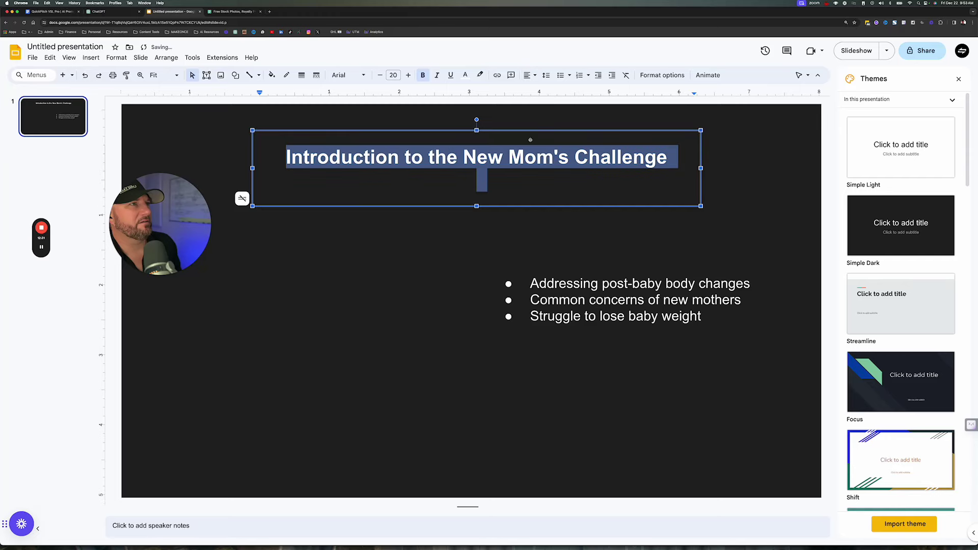
pyautogui.click(481, 228)
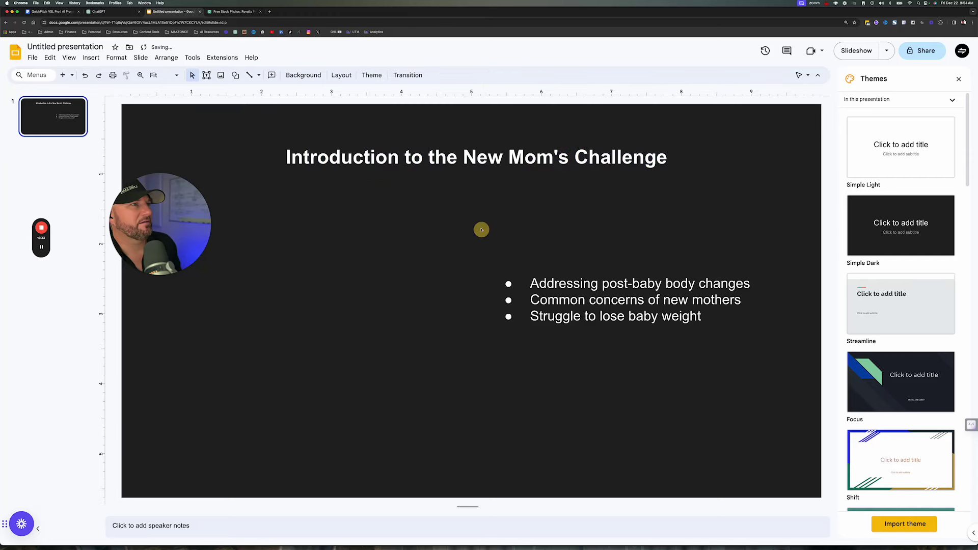
# - Reduce the title box's height to about 0.7 inches and delete the empty line below the title
pyautogui.click(479, 176)
pyautogui.moveTo(477, 206); pyautogui.dragTo(477, 181)
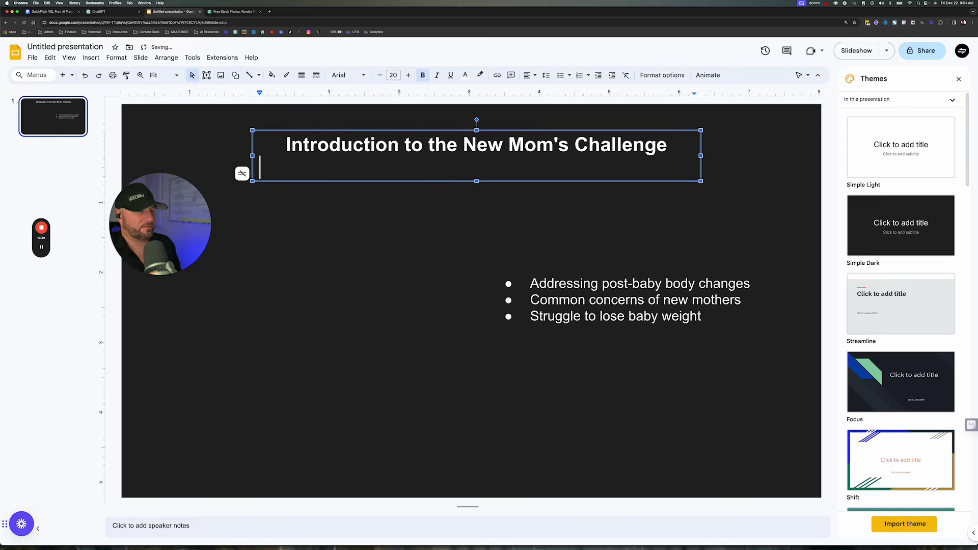
pyautogui.press('BackSpace')
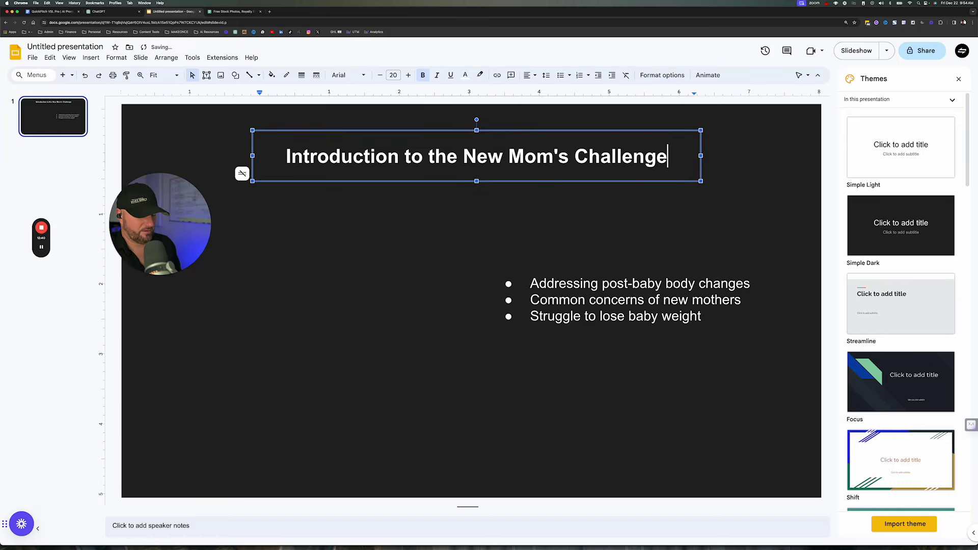
# - Move the title text box down about 0.3 inches on the slide
pyautogui.click(542, 218)
pyautogui.click(500, 157)
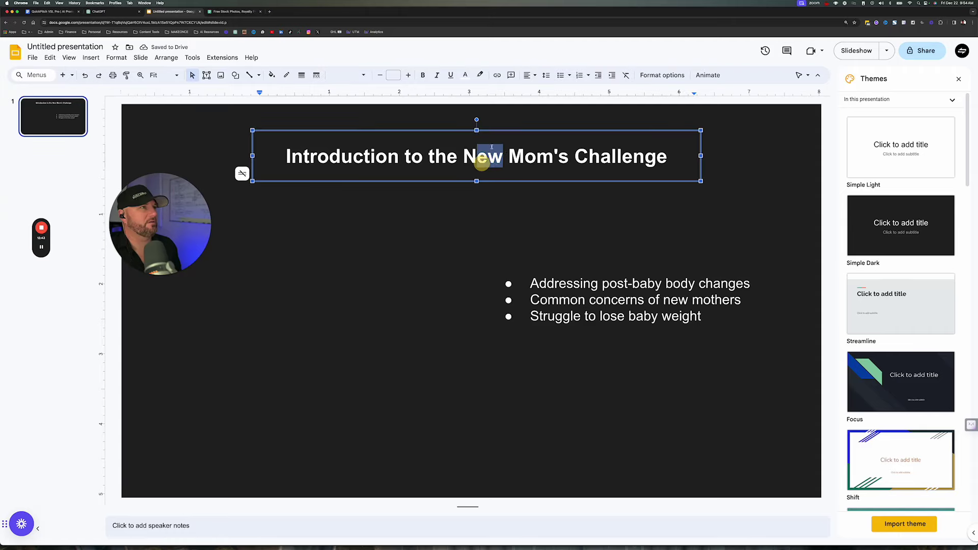
pyautogui.moveTo(503, 130); pyautogui.dragTo(497, 152)
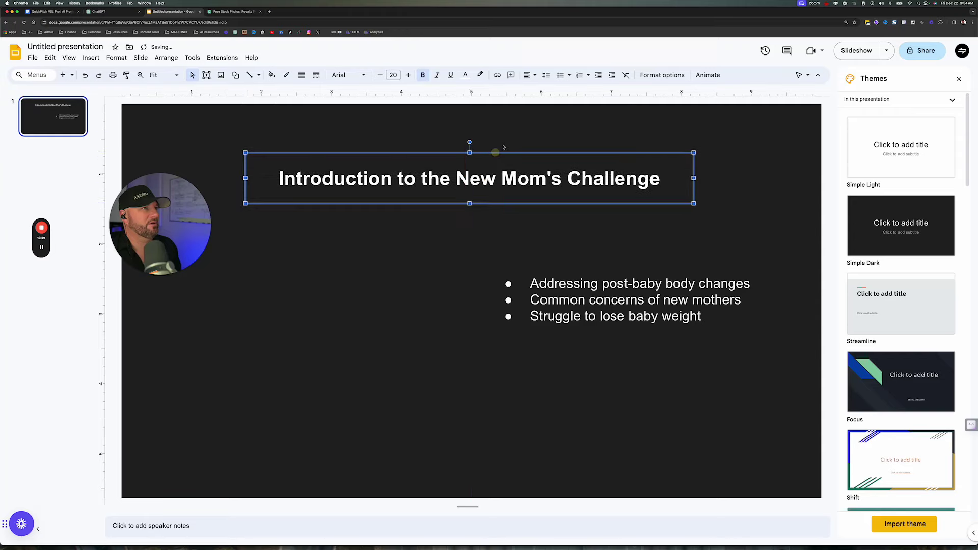
pyautogui.click(479, 265)
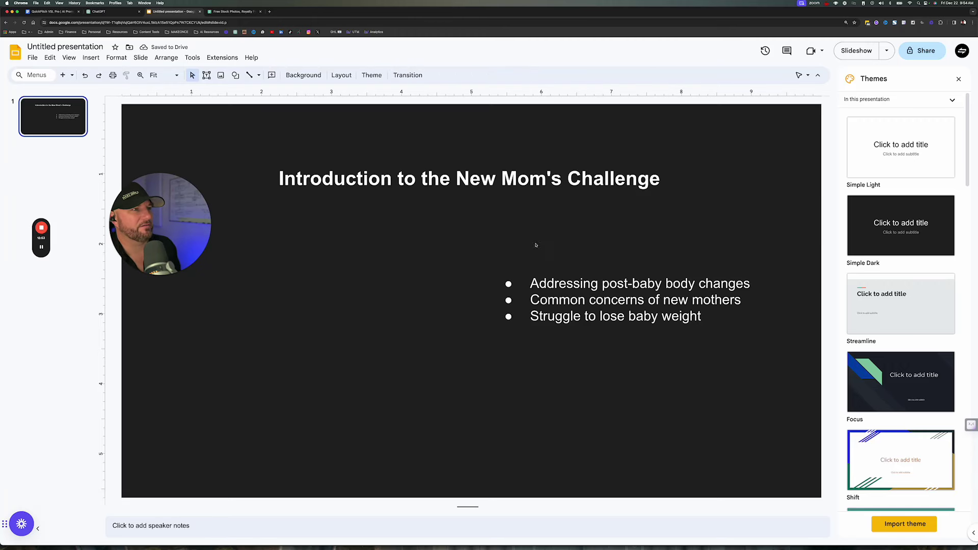
# - Copy Slide 1's search phrase "new mother looking thoughtful" from the ChatGPT conversation and search Pexels photos for it
pyautogui.click(123, 14)
pyautogui.moveTo(494, 300); pyautogui.dragTo(398, 300)
pyautogui.press('super+c')
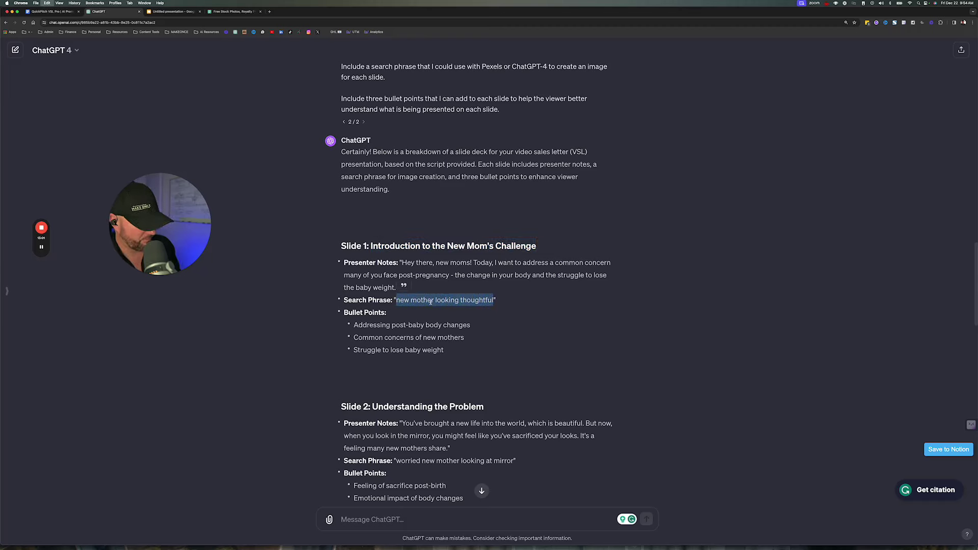
pyautogui.click(232, 11)
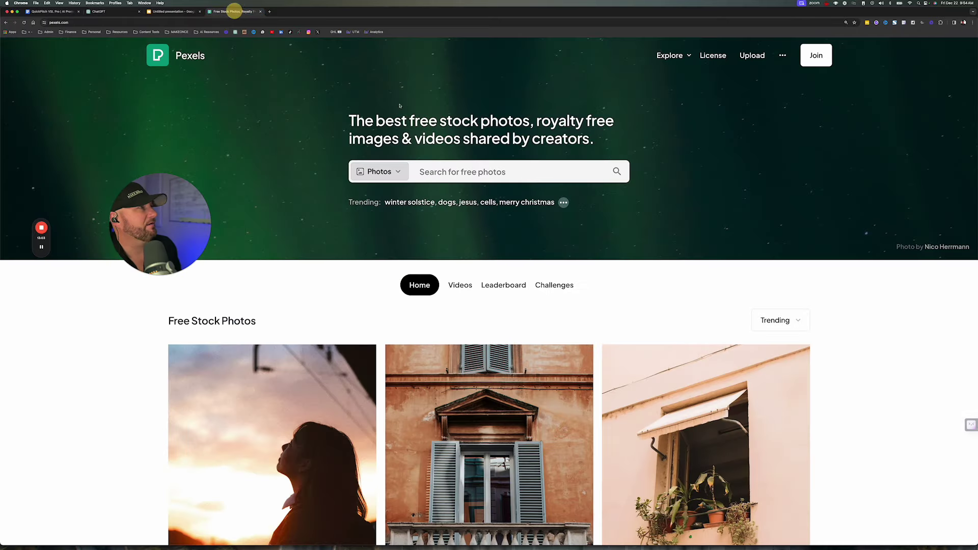
pyautogui.click(458, 173)
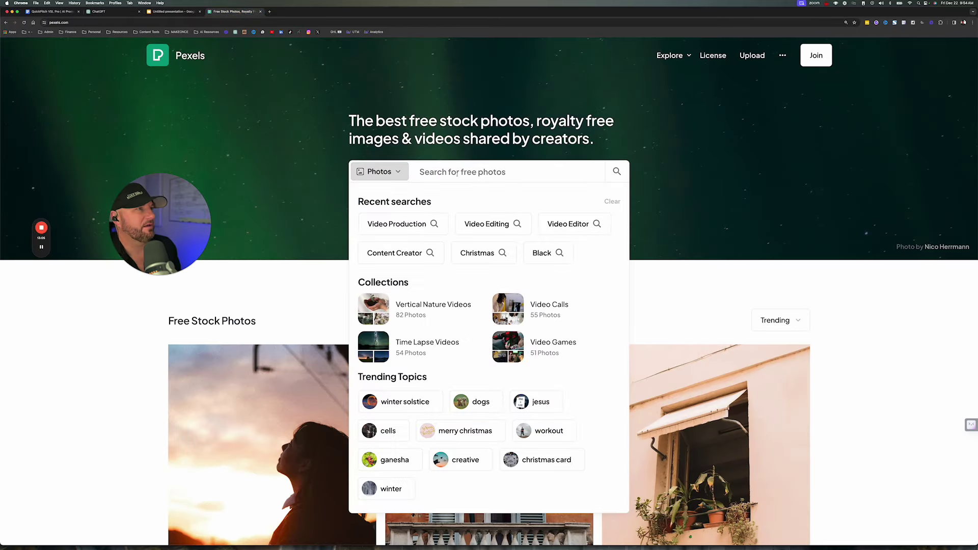
pyautogui.press('super+v')
pyautogui.press('Return')
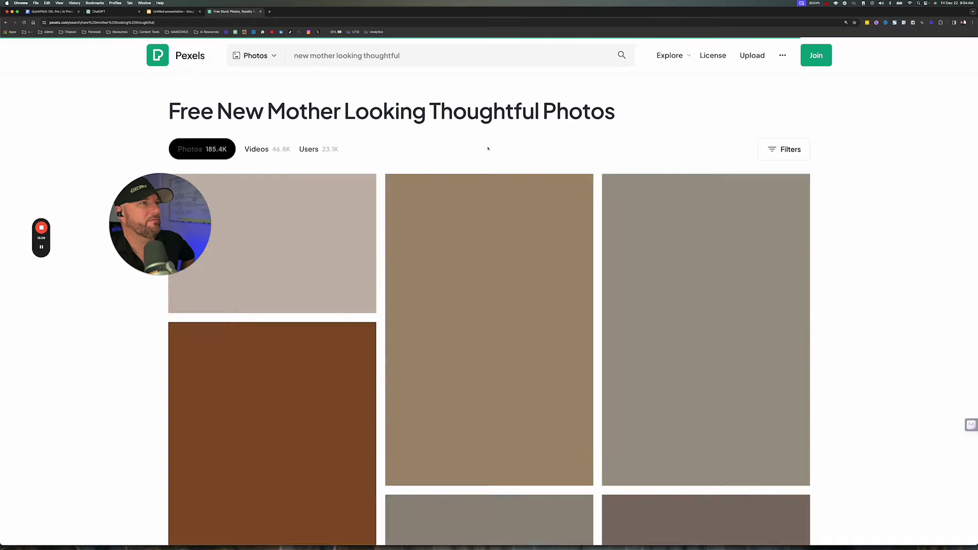
# - Browse the Pexels photo results for an image of a thoughtful new mother that suits Slide 1
pyautogui.scroll(-7, 509, 253)
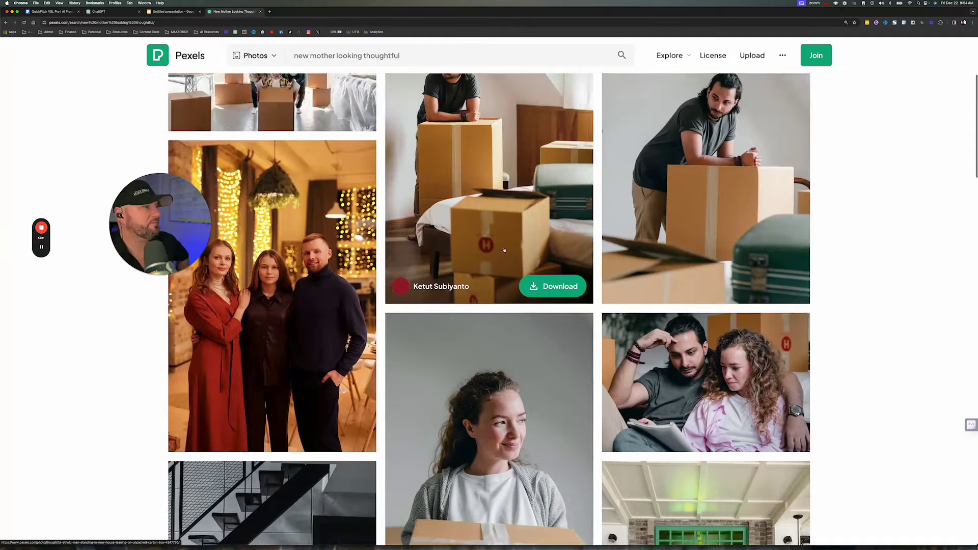
pyautogui.scroll(-7, 504, 251)
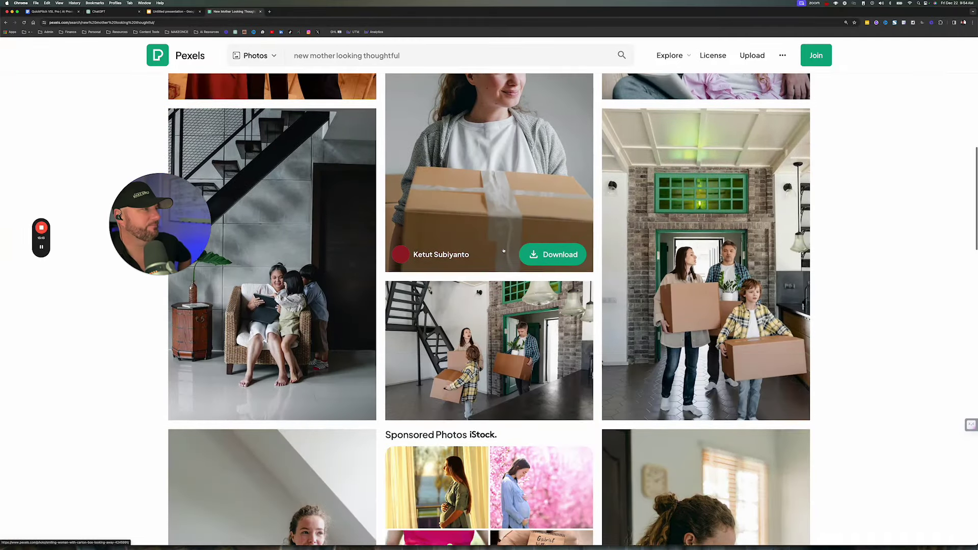
pyautogui.scroll(-7, 503, 251)
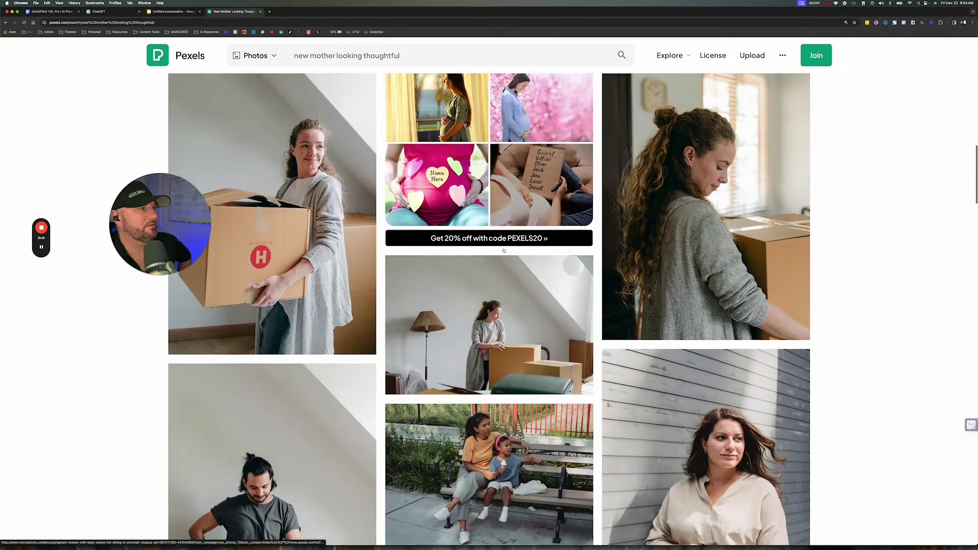
pyautogui.scroll(-5, 504, 251)
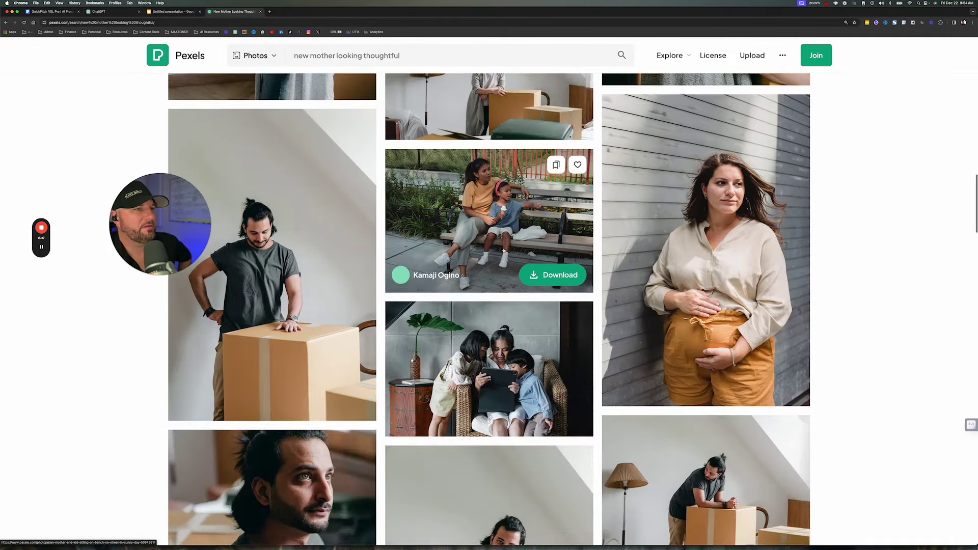
pyautogui.scroll(-12, 503, 251)
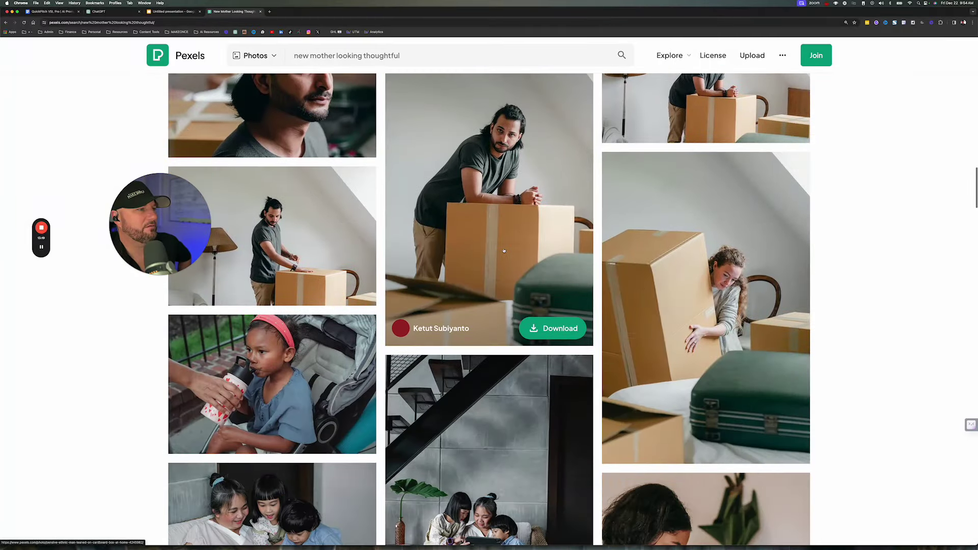
pyautogui.scroll(-9, 504, 251)
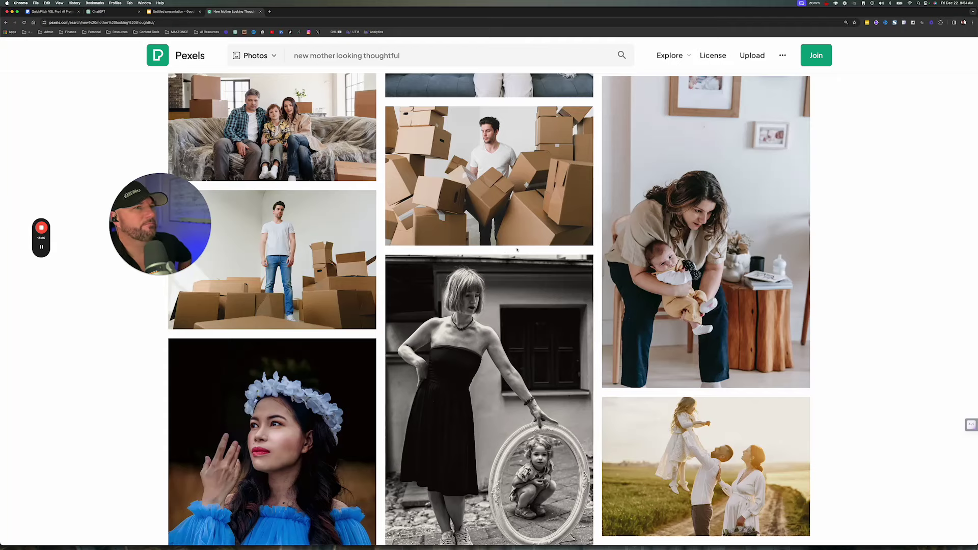
pyautogui.scroll(-10, 482, 260)
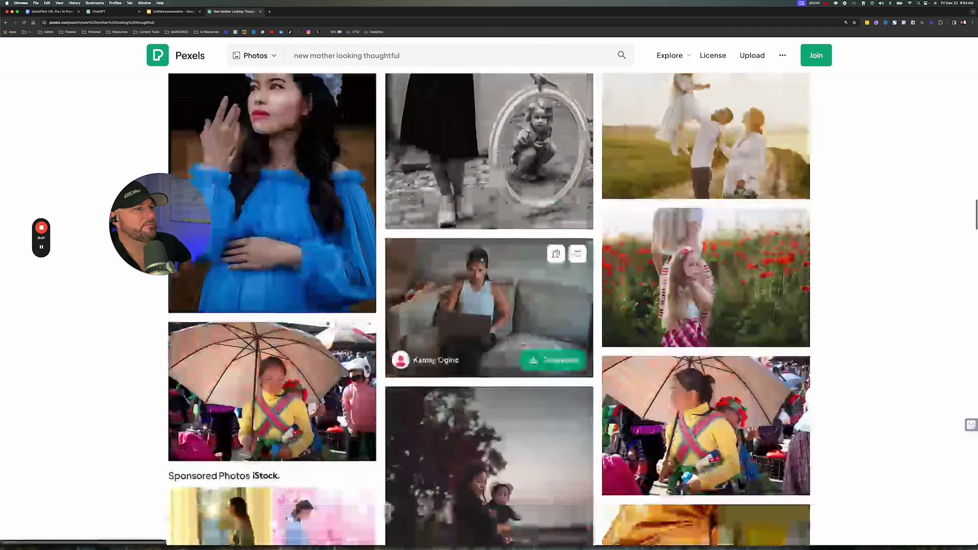
pyautogui.scroll(-4, 555, 186)
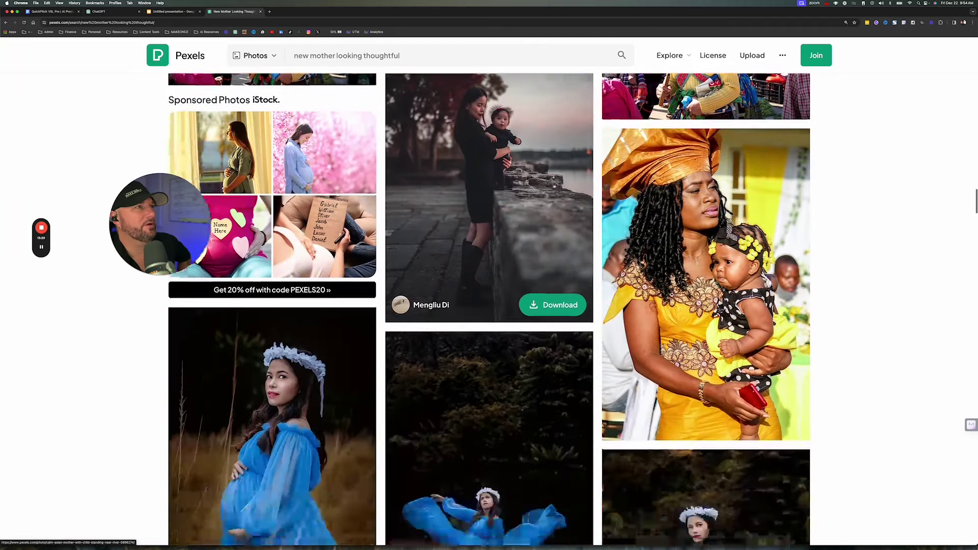
pyautogui.scroll(-15, 555, 186)
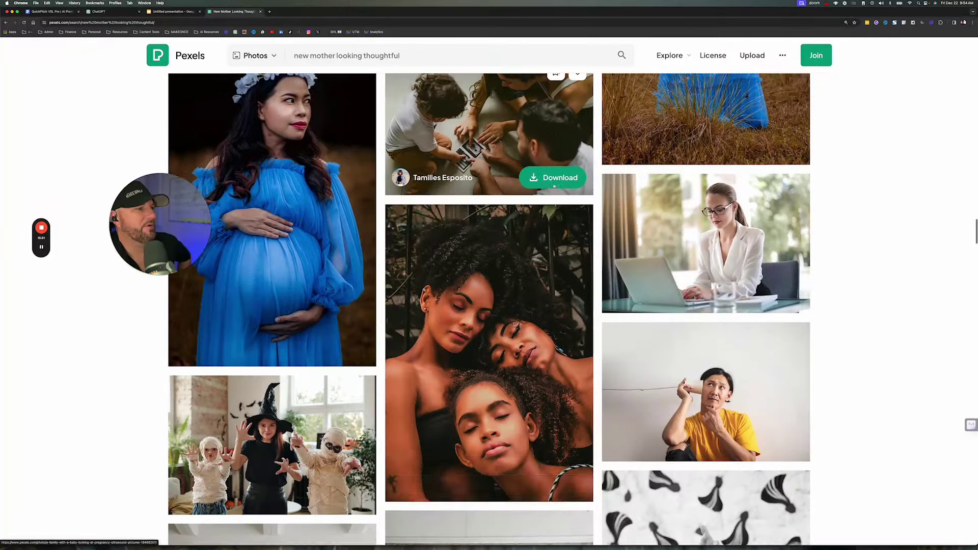
pyautogui.scroll(20, 555, 184)
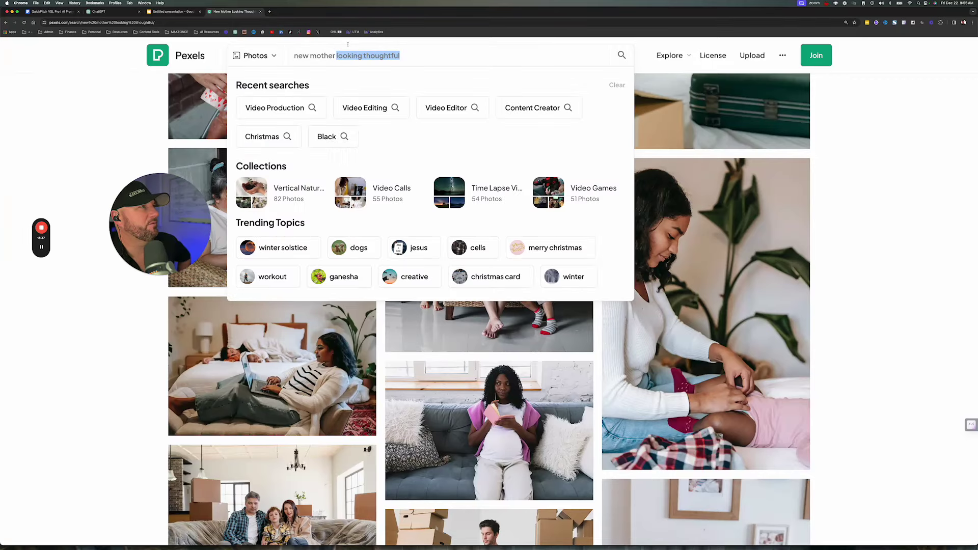
# - Shorten the Pexels search to "new mother" and look through the resulting photos for a suitable Slide 1 image
pyautogui.press('BackSpace')
pyautogui.press('Return')
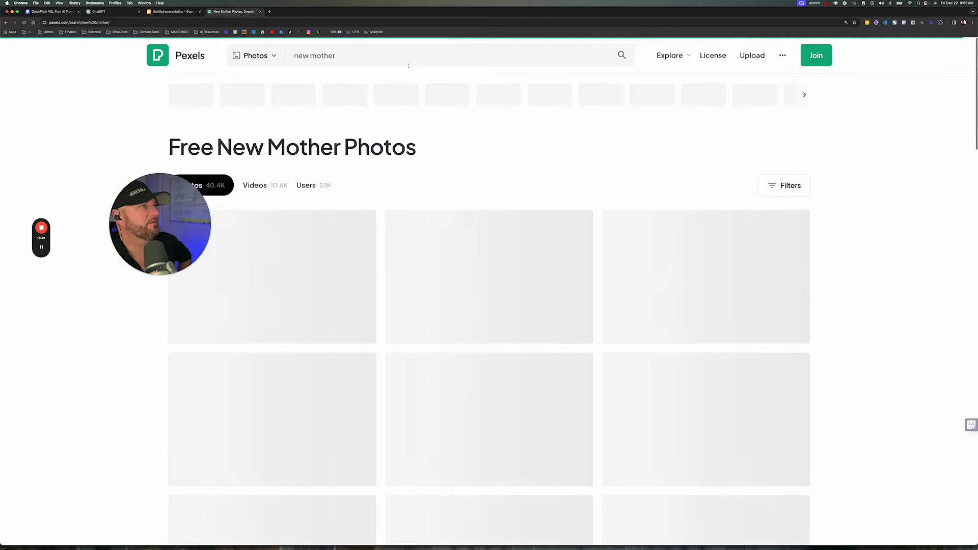
pyautogui.scroll(-10, 573, 261)
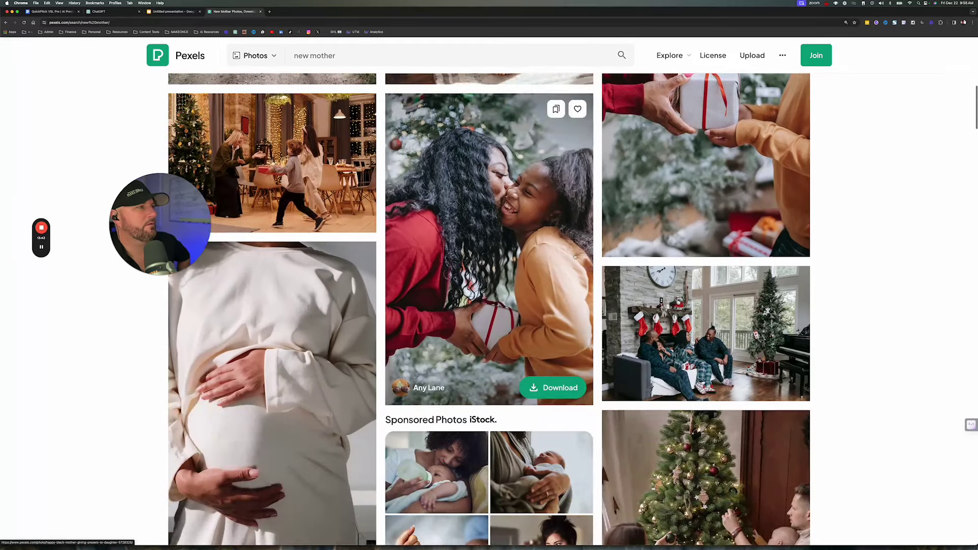
pyautogui.scroll(-12, 574, 256)
pyautogui.scroll(-15, 575, 256)
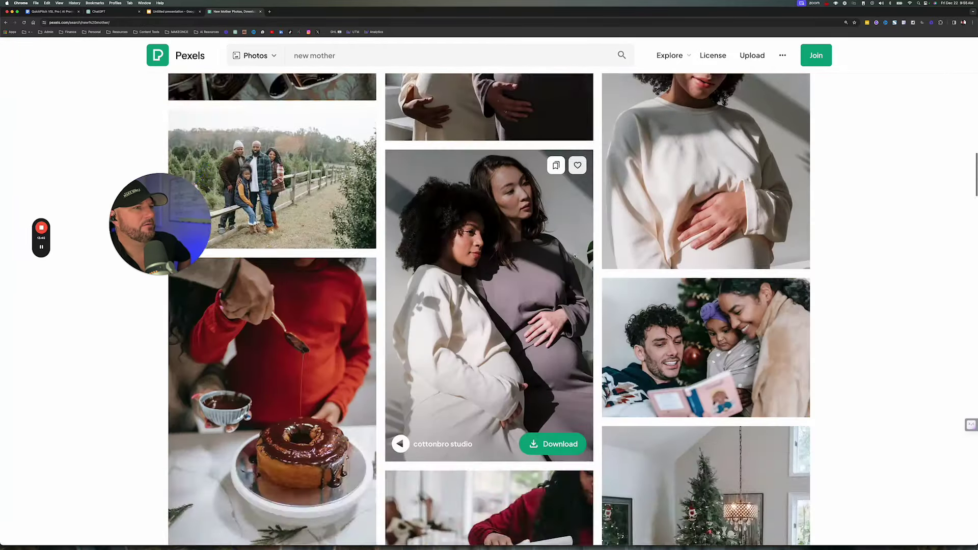
pyautogui.scroll(-9, 576, 256)
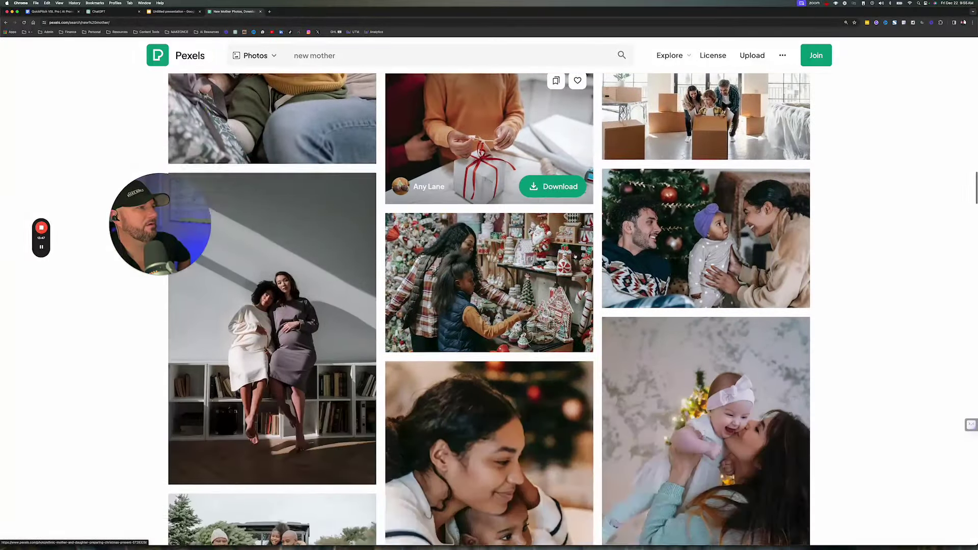
pyautogui.scroll(-11, 575, 256)
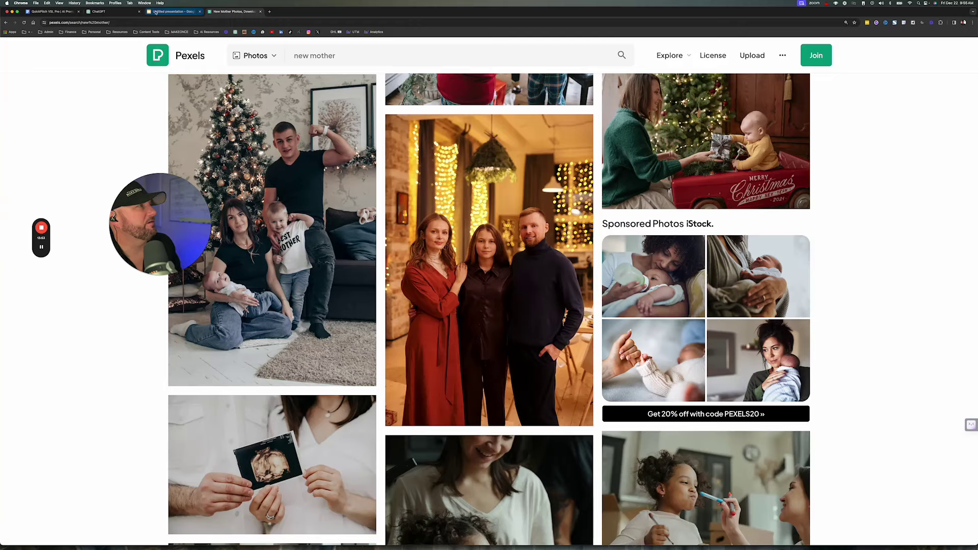
# - Return to the ChatGPT conversation and submit the prompt "Create this image: new mother looking thoughtful"
pyautogui.click(113, 11)
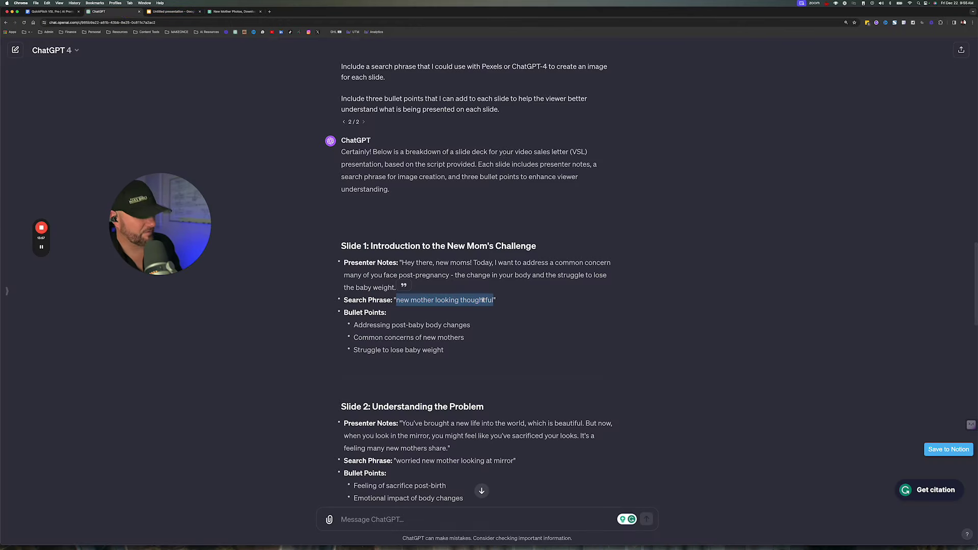
pyautogui.click(394, 520)
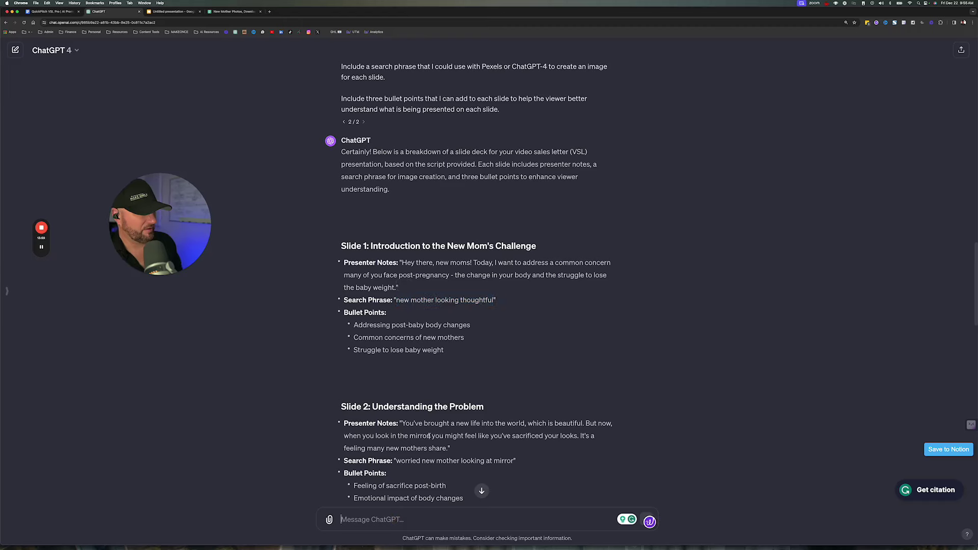
pyautogui.write('Create this image')
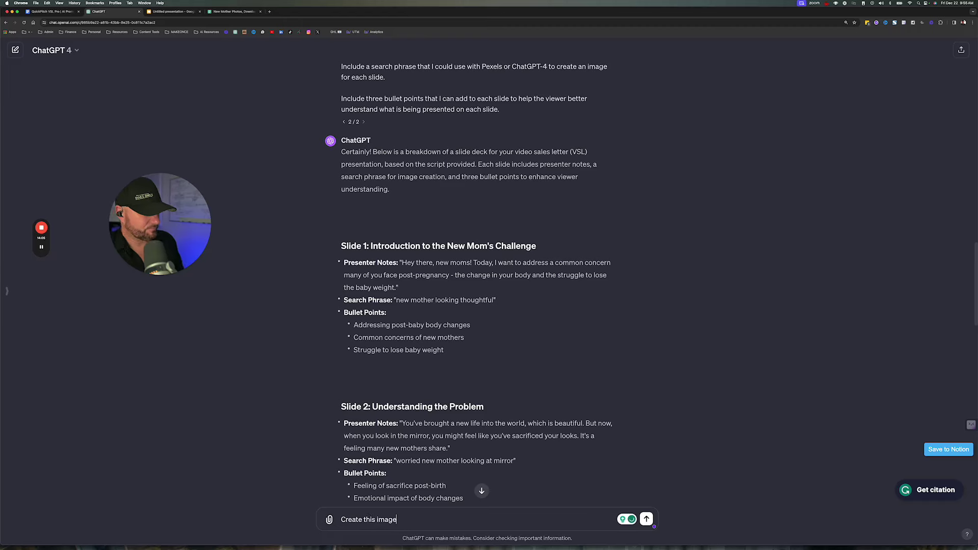
pyautogui.write(':')
pyautogui.write('new mother looking thoughtful')
pyautogui.press('Return')
pyautogui.scroll(-10, 459, 285)
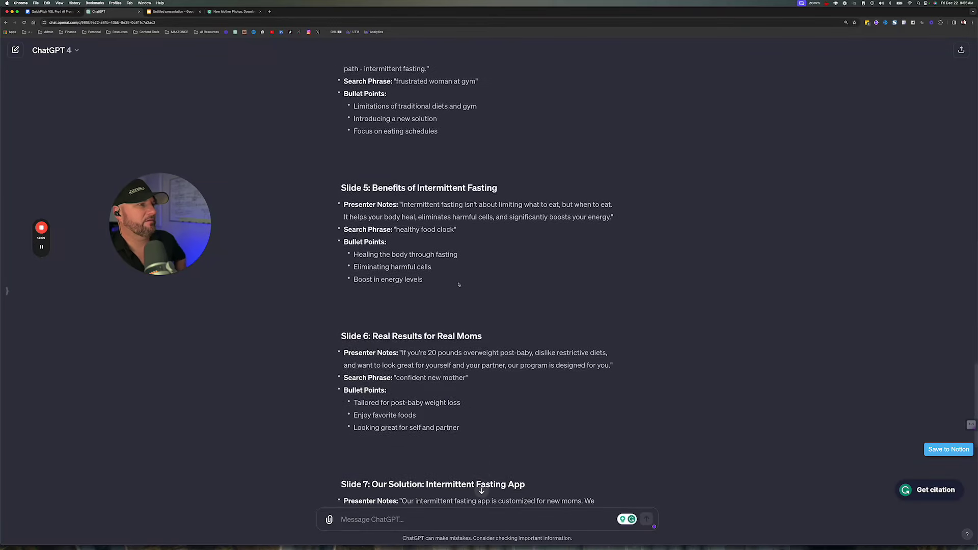
pyautogui.scroll(-7, 458, 285)
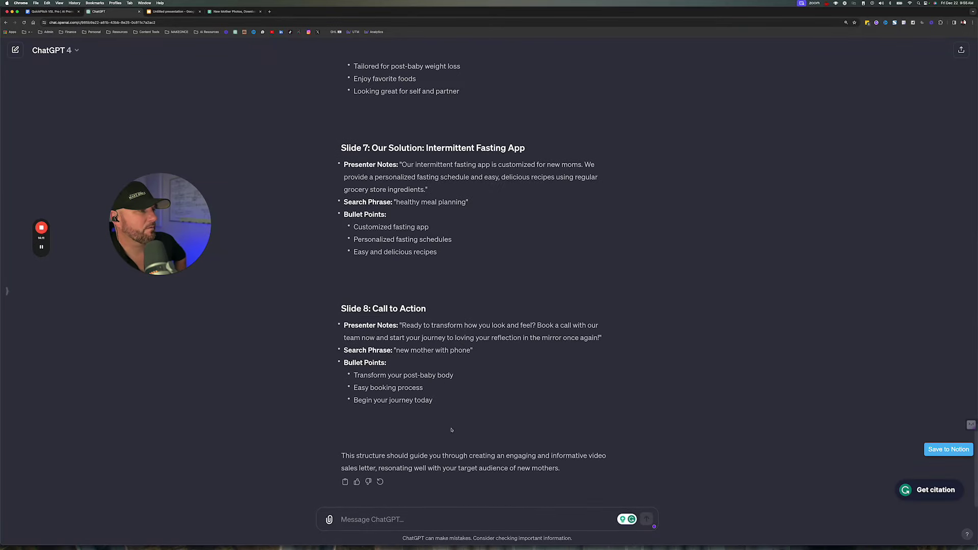
pyautogui.scroll(3, 411, 450)
pyautogui.scroll(-3, 411, 451)
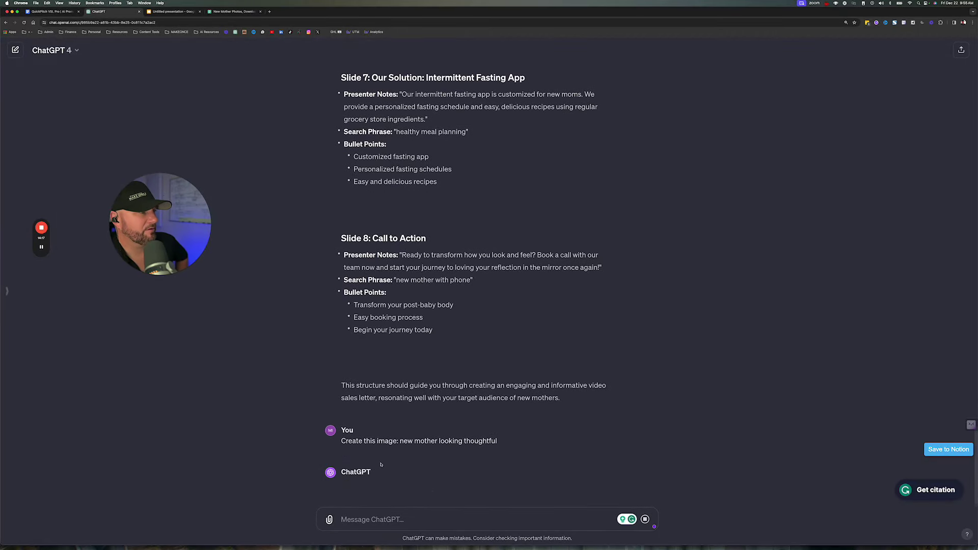
pyautogui.scroll(-1, 334, 498)
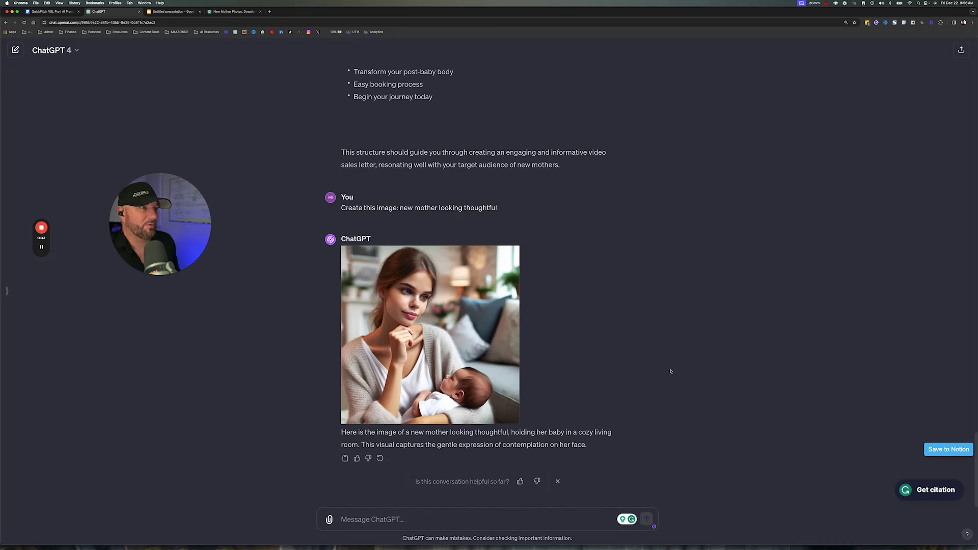
# - Copy the generated image of the thoughtful new mother and paste it onto Slide 1 in Google Slides
pyautogui.moveTo(443, 352)
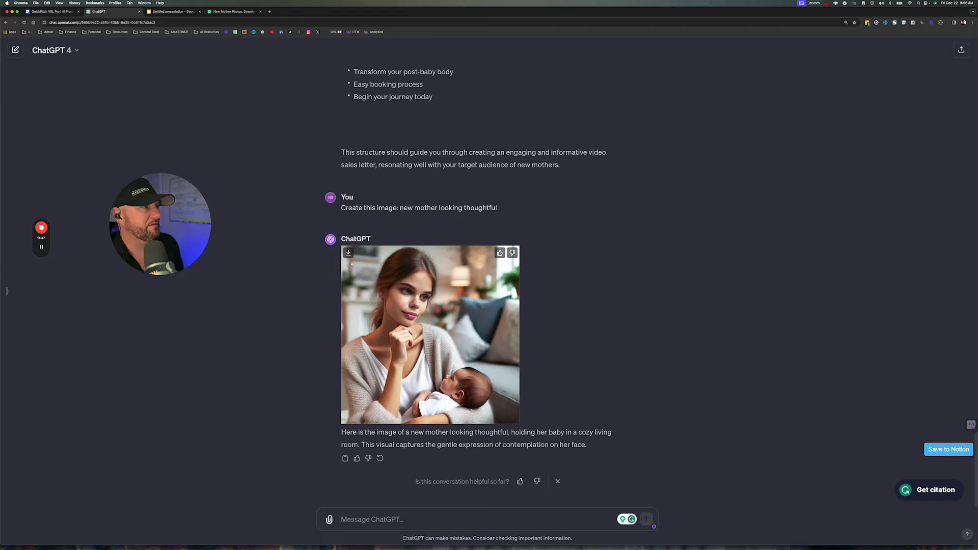
pyautogui.rightClick(477, 323)
pyautogui.click(559, 303)
pyautogui.rightClick(449, 313)
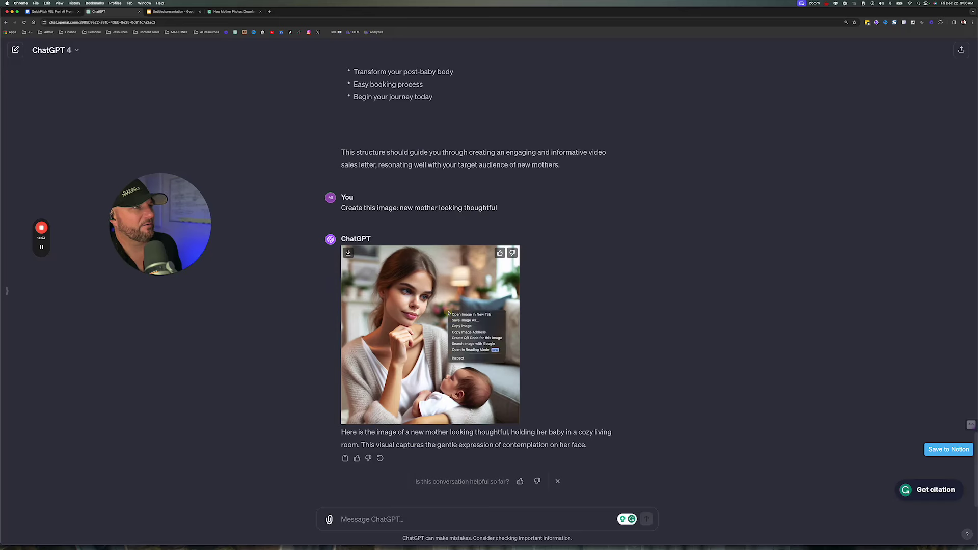
pyautogui.click(462, 327)
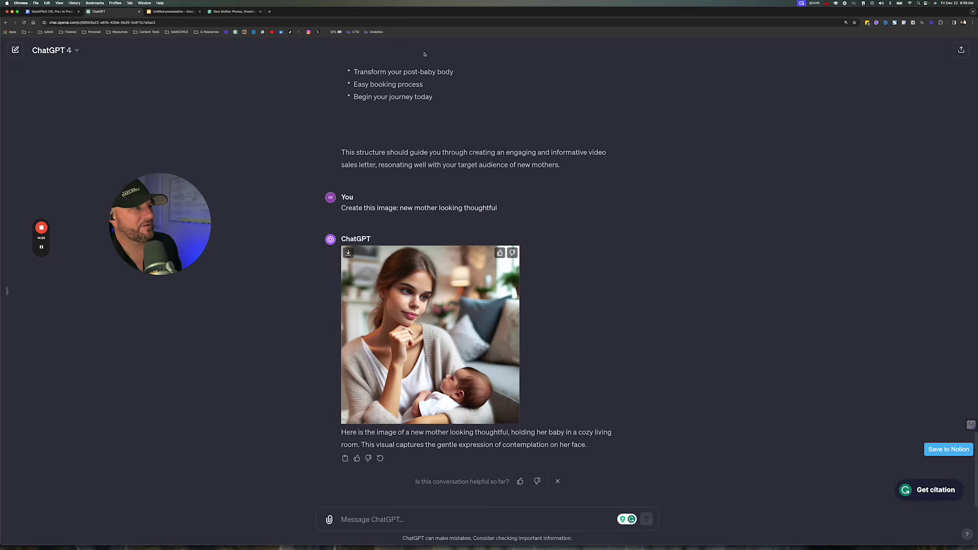
pyautogui.click(172, 12)
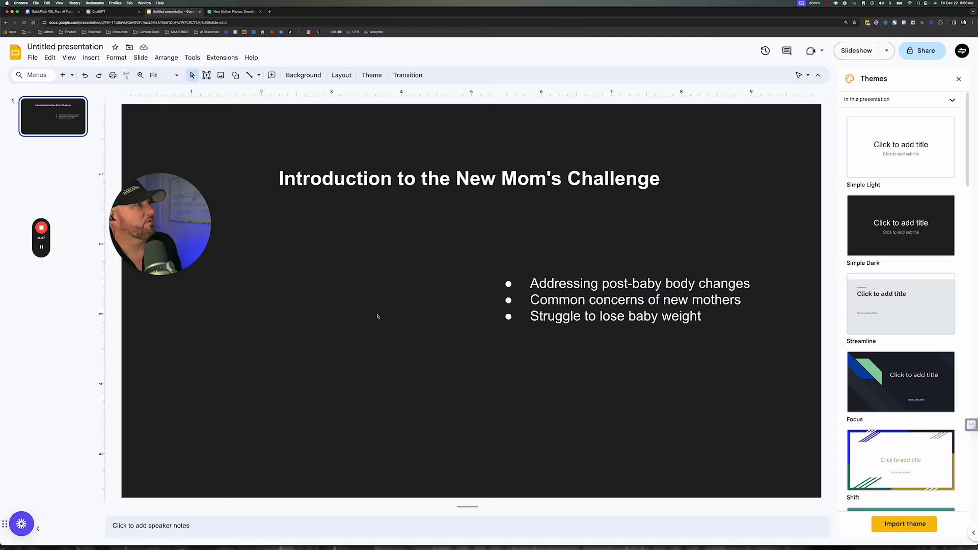
pyautogui.press('super+v')
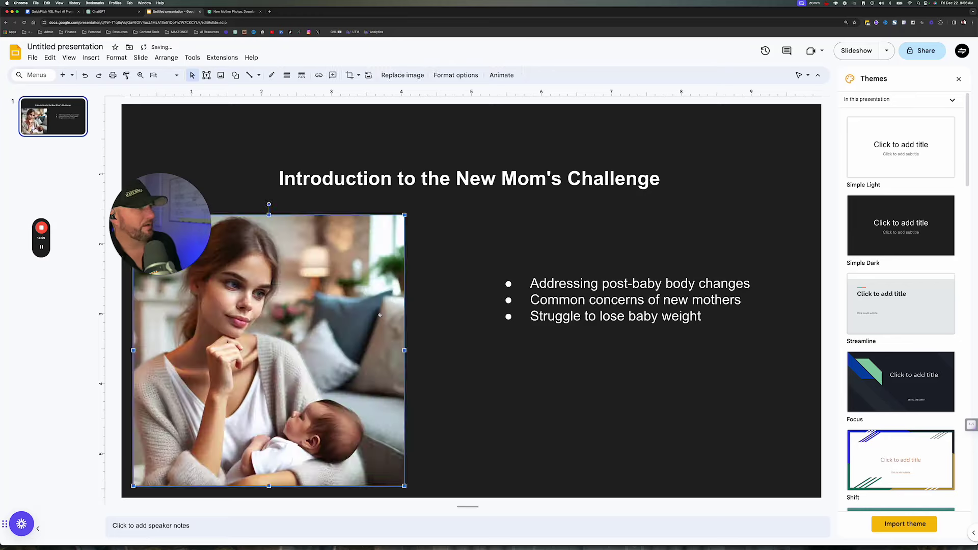
# - Move the title up about 0.4 inches and reposition the image below it, about 0.6 inches right and 0.3 inches up
pyautogui.moveTo(358, 318); pyautogui.dragTo(397, 311)
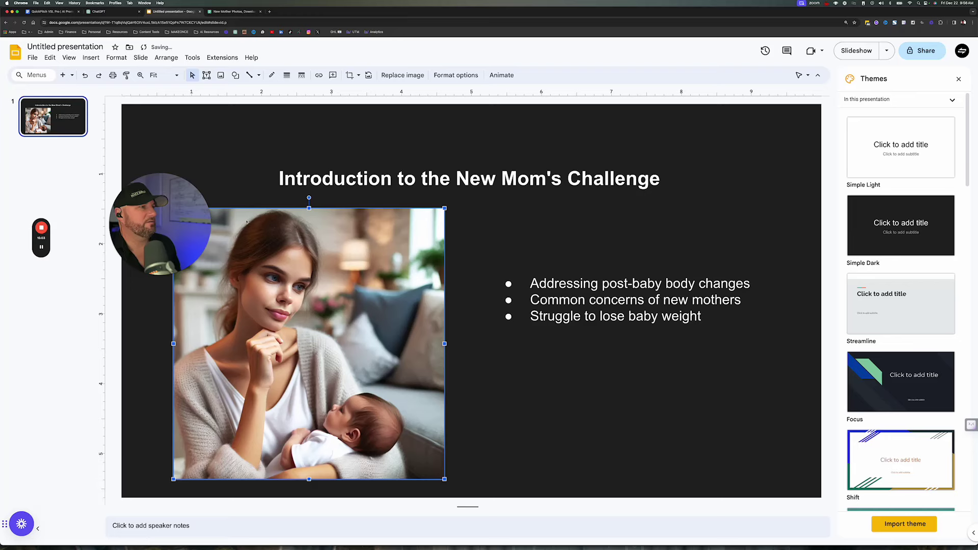
pyautogui.moveTo(186, 217); pyautogui.dragTo(118, 186)
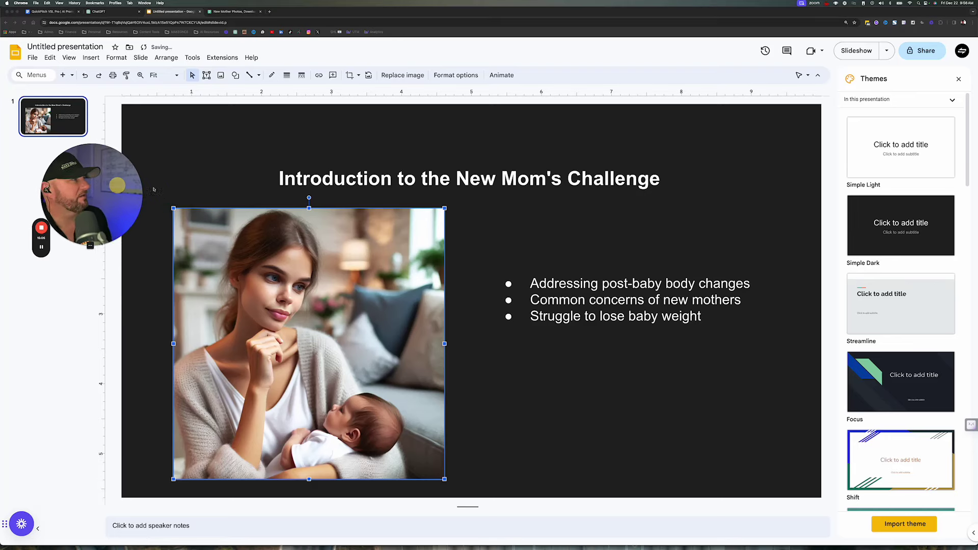
pyautogui.click(481, 179)
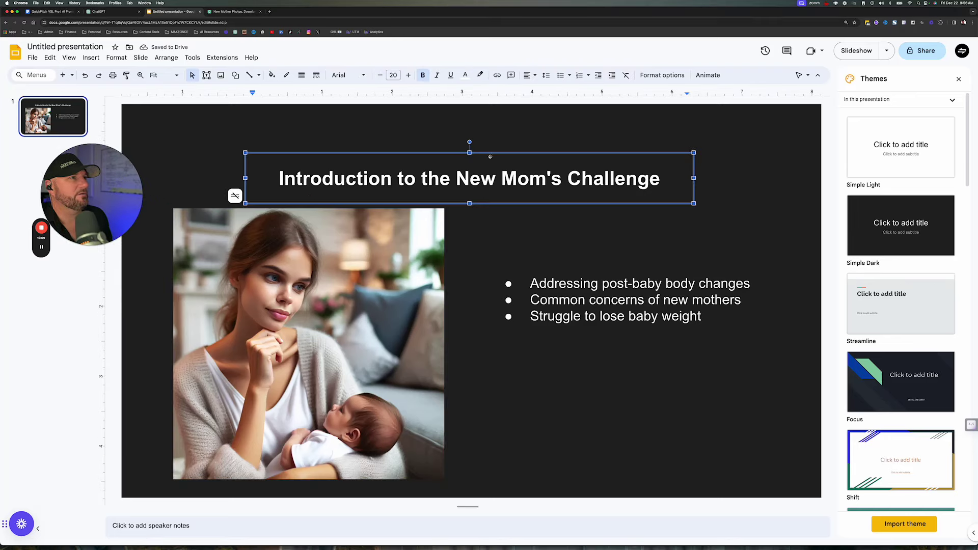
pyautogui.moveTo(492, 152); pyautogui.dragTo(494, 127)
pyautogui.moveTo(384, 287); pyautogui.dragTo(373, 283)
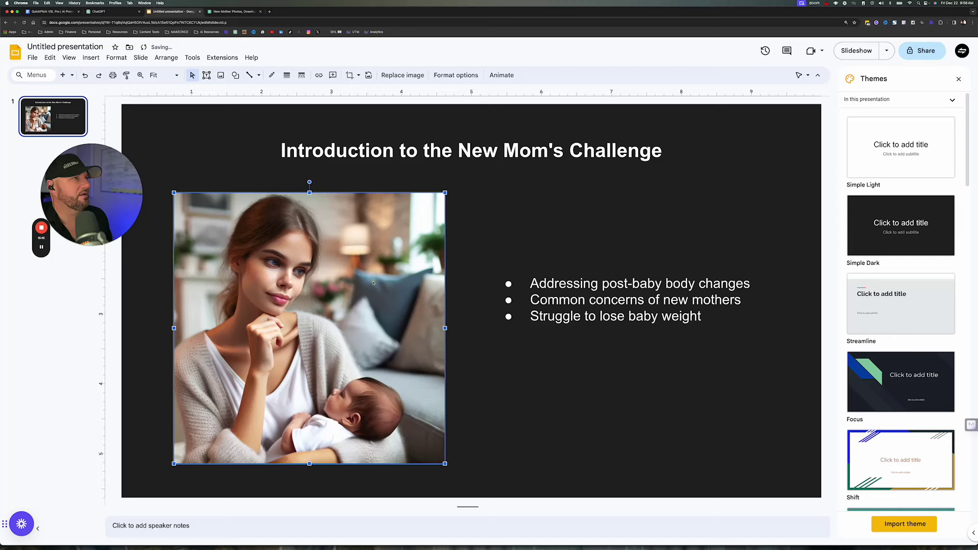
pyautogui.click(595, 310)
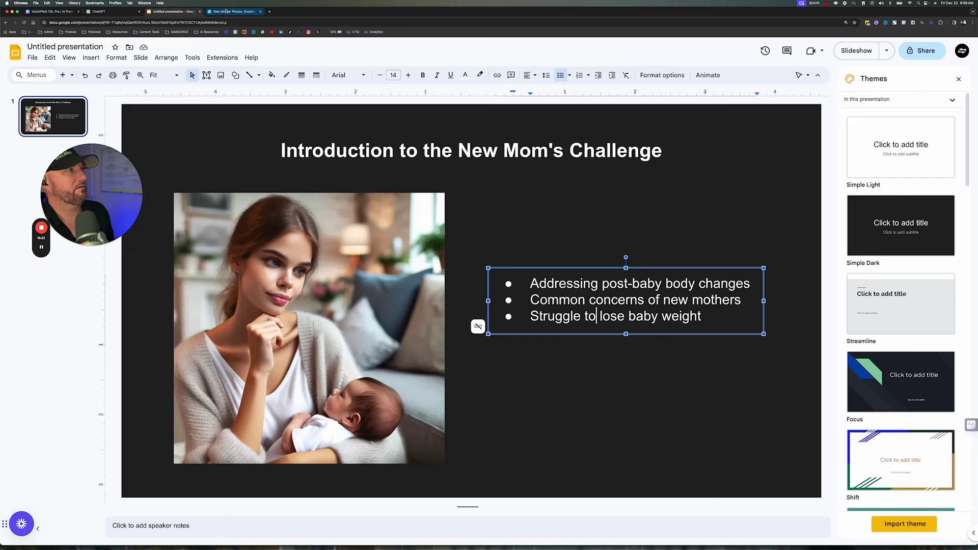
# - Edit the ChatGPT image prompt to "Create this image: new mother that is over-weight because of pregnancy looking thoughtful" and resubmit it
pyautogui.click(102, 11)
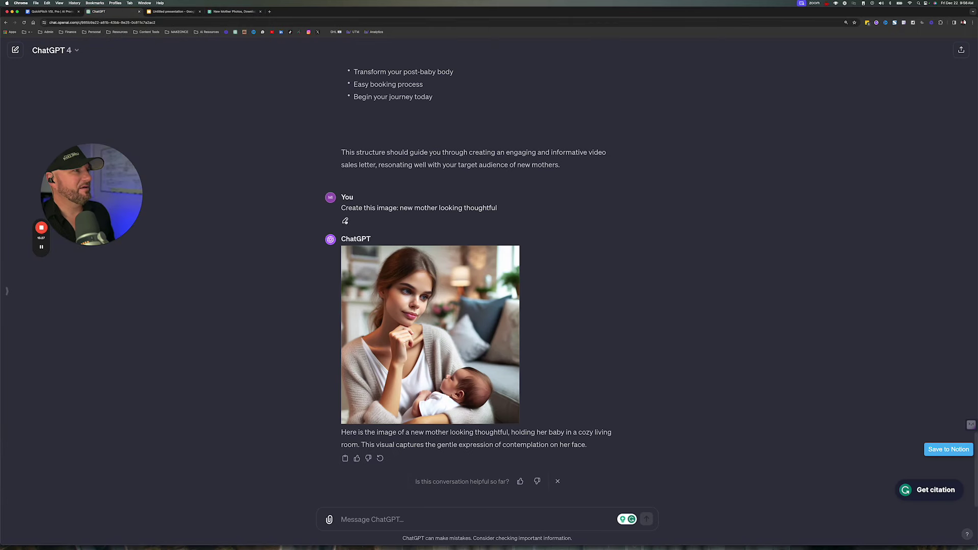
pyautogui.click(345, 221)
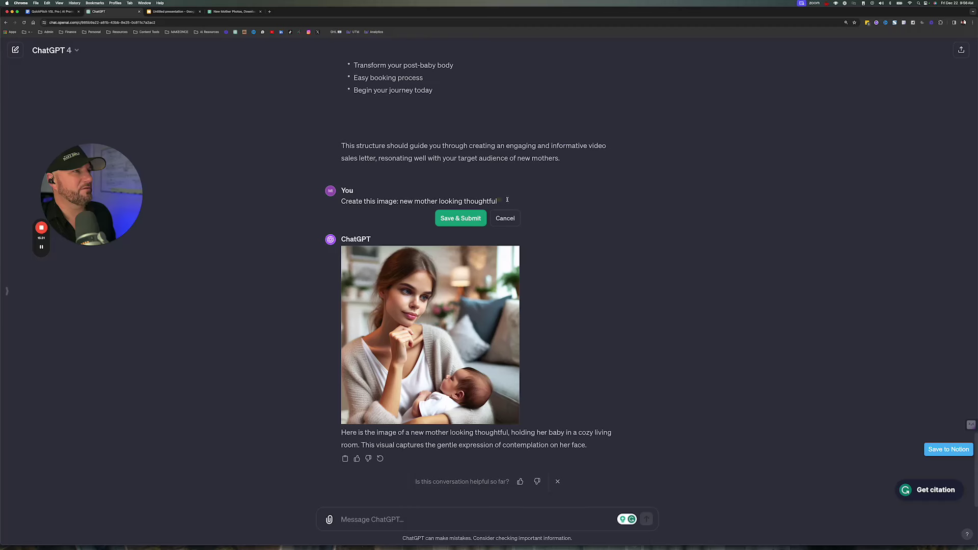
pyautogui.moveTo(499, 200); pyautogui.dragTo(436, 202)
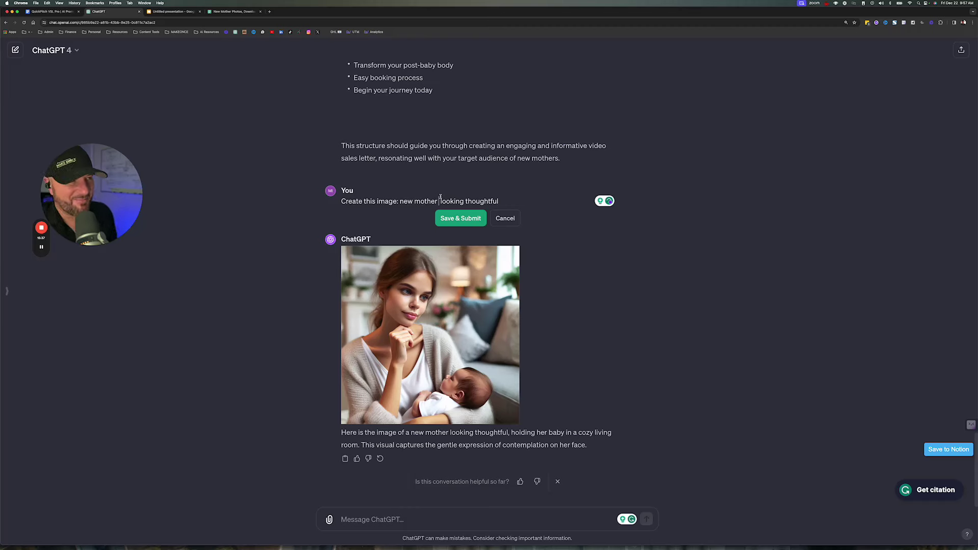
pyautogui.write('that is over')
pyautogui.press('BackSpace')
pyautogui.write('-weight be')
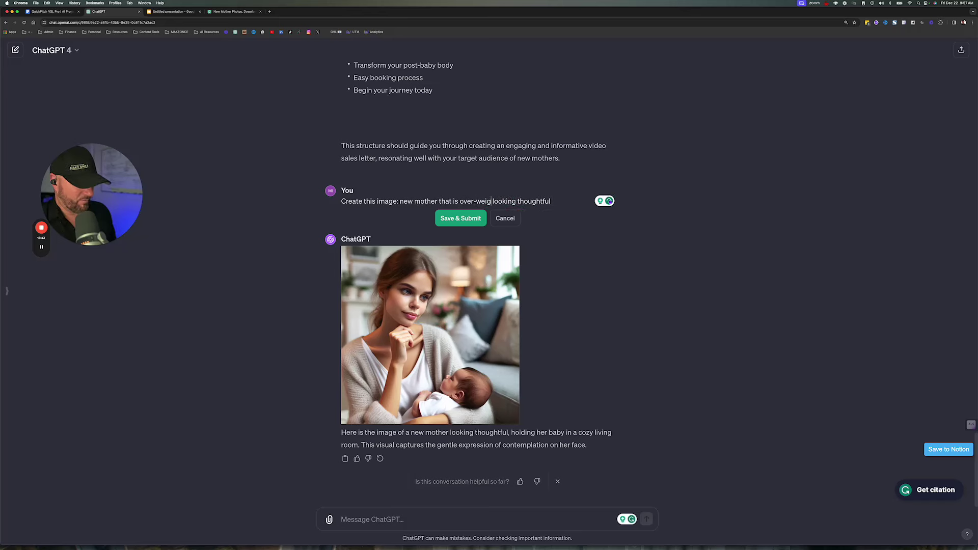
pyautogui.write('cayuse')
pyautogui.press('BackSpace')
pyautogui.press('BackSpace')
pyautogui.press('BackSpace')
pyautogui.press('BackSpace')
pyautogui.write('use of p')
pyautogui.write('regna')
pyautogui.write('ncy')
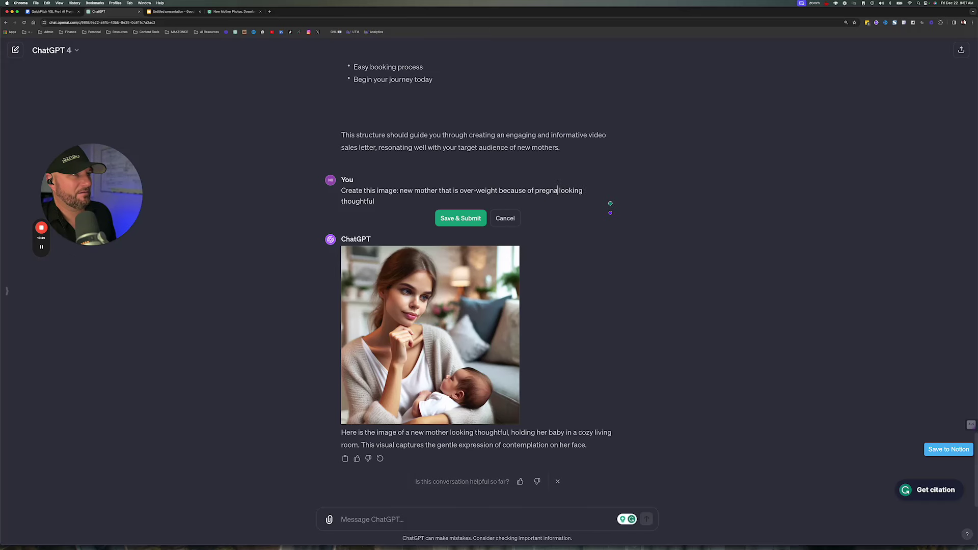
pyautogui.press('BackSpace')
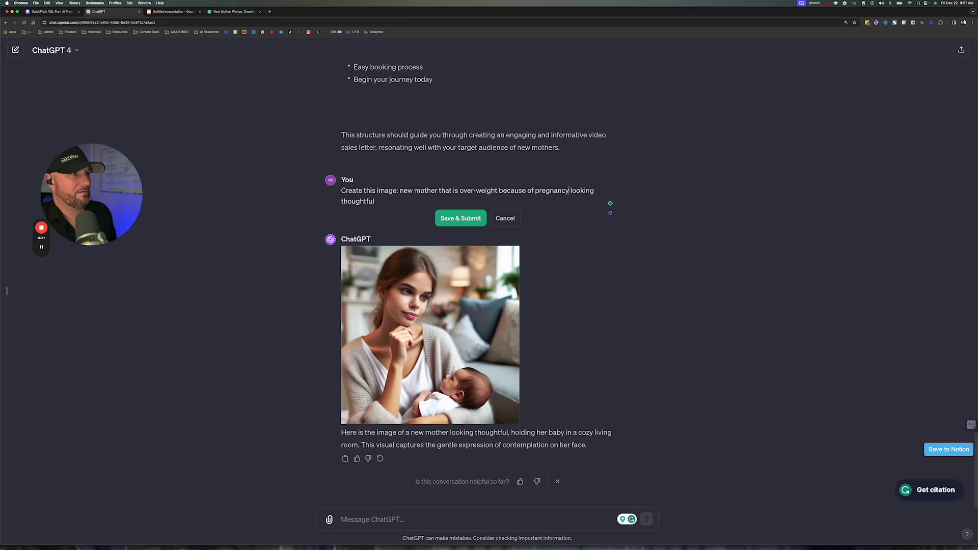
pyautogui.click(463, 219)
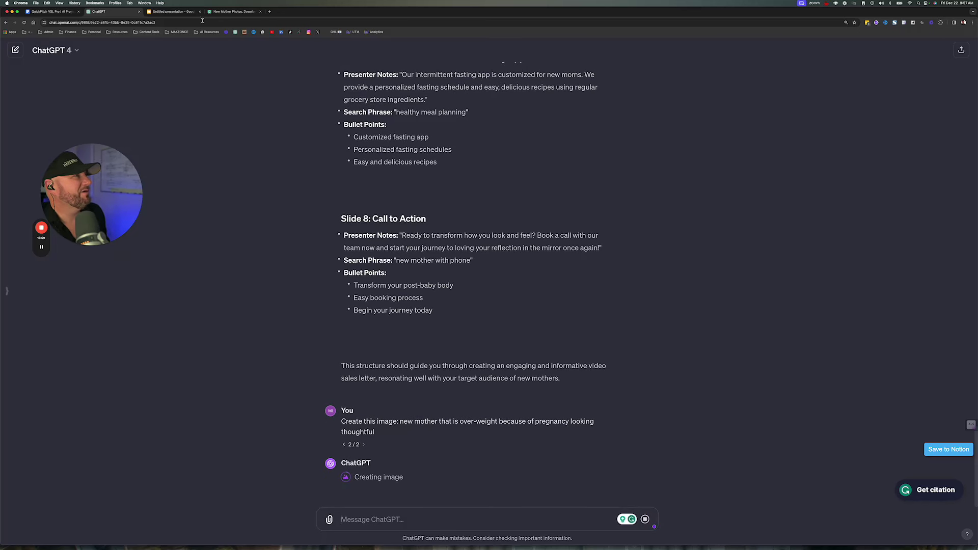
# - Switch to the Google Slides presentation and enlarge the speaker notes area beneath Slide 1
pyautogui.click(180, 12)
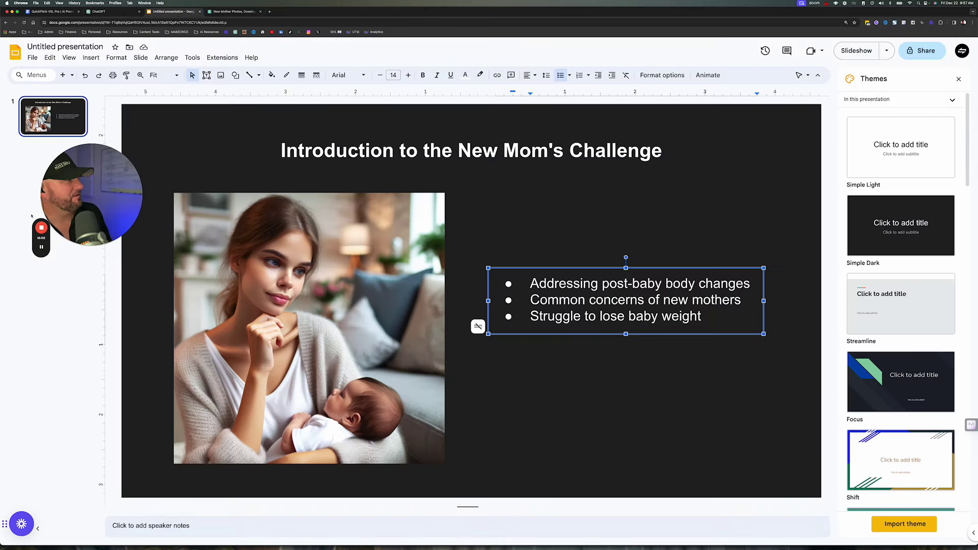
pyautogui.click(41, 292)
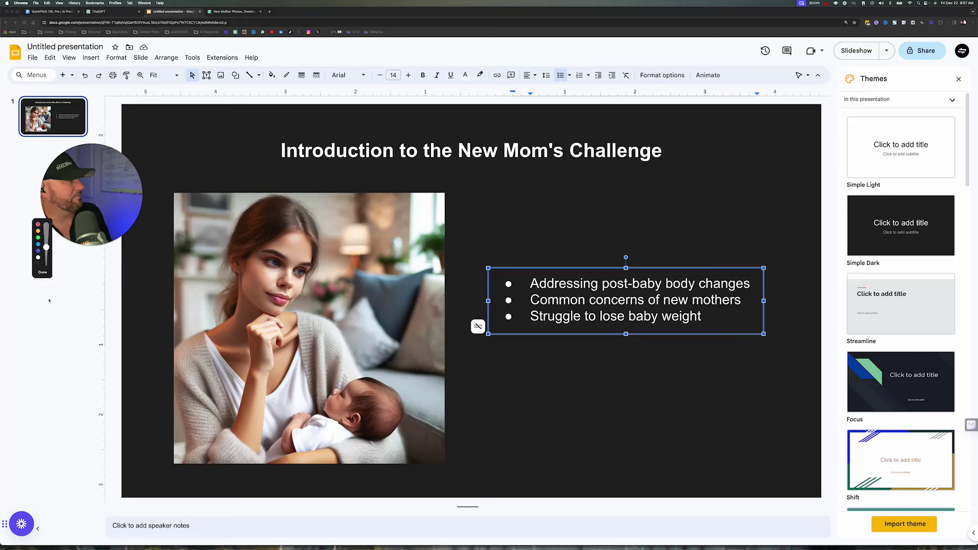
pyautogui.moveTo(257, 333)
pyautogui.mouseDown()
pyautogui.moveTo(240, 337)
pyautogui.moveTo(120, 452)
pyautogui.moveTo(153, 507)
pyautogui.moveTo(130, 493)
pyautogui.moveTo(108, 544)
pyautogui.moveTo(206, 502)
pyautogui.moveTo(98, 517)
pyautogui.moveTo(150, 544)
pyautogui.moveTo(200, 502)
pyautogui.moveTo(102, 502)
pyautogui.mouseUp()
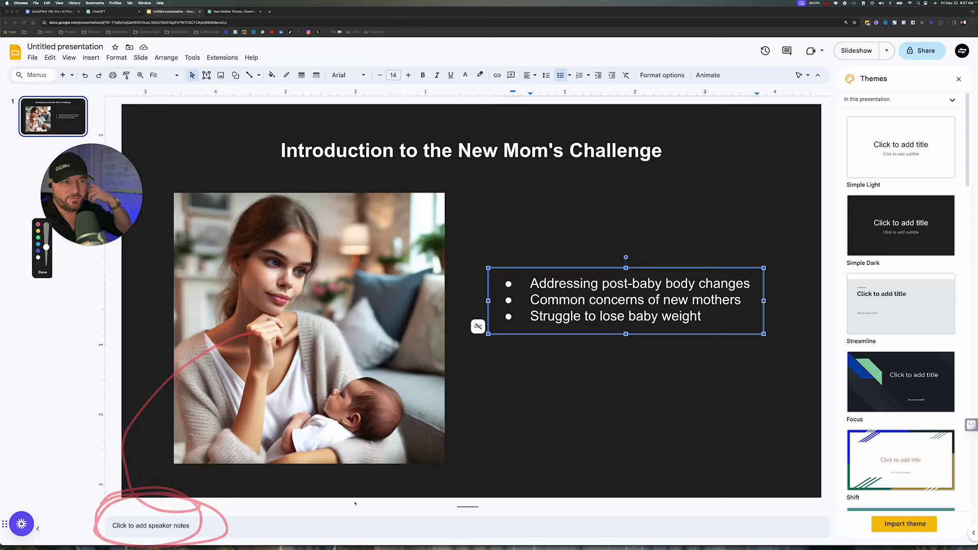
pyautogui.click(43, 272)
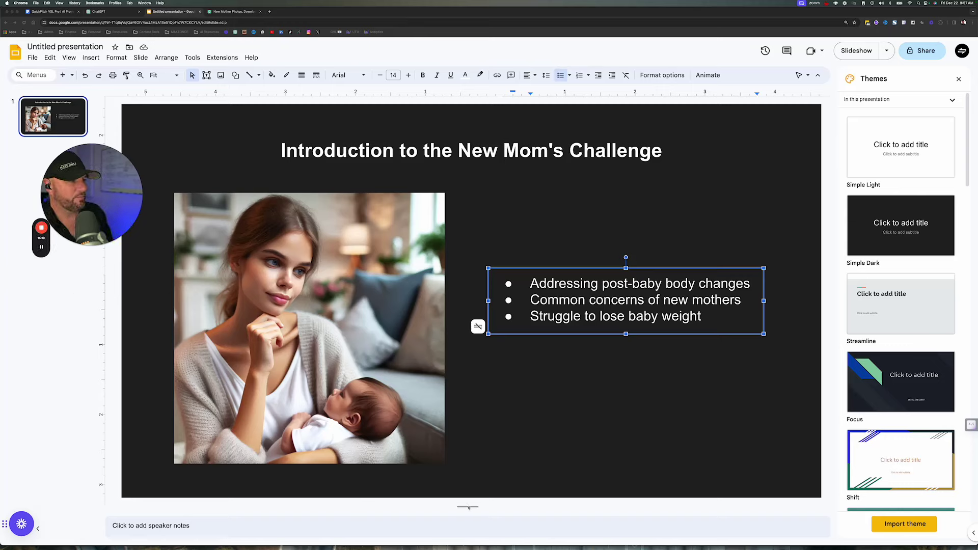
pyautogui.moveTo(468, 507); pyautogui.dragTo(469, 423)
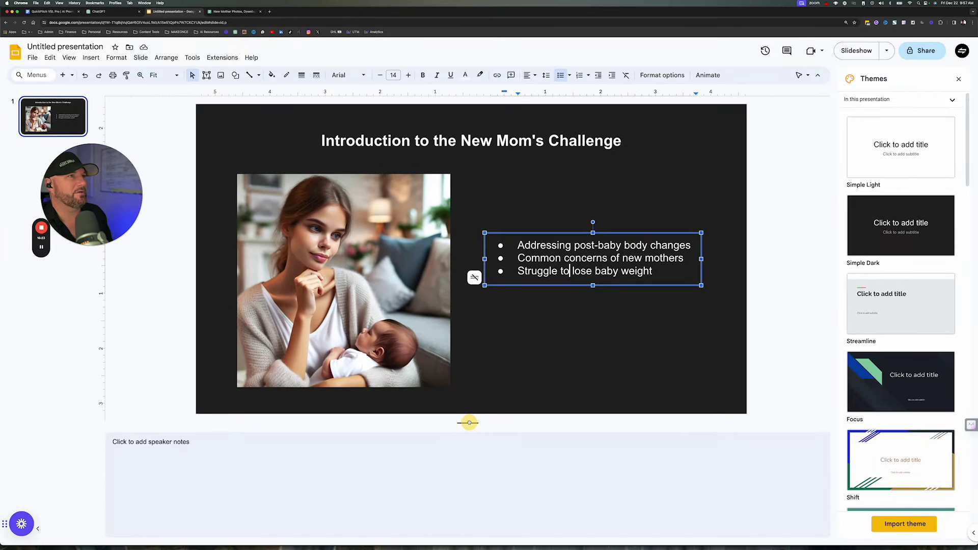
pyautogui.click(190, 444)
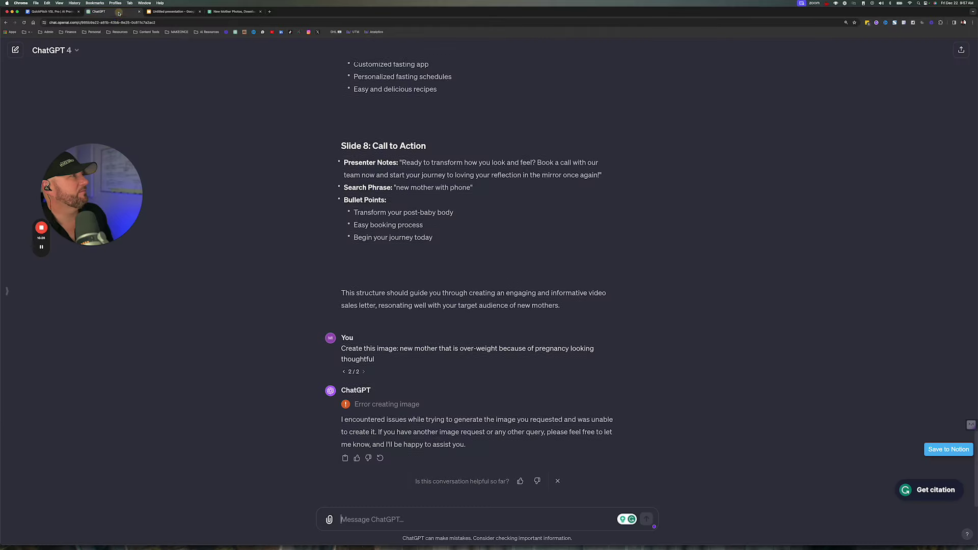
# - Go back to ChatGPT and resubmit the over-weight new mother image prompt with its wording as it is
pyautogui.click(107, 12)
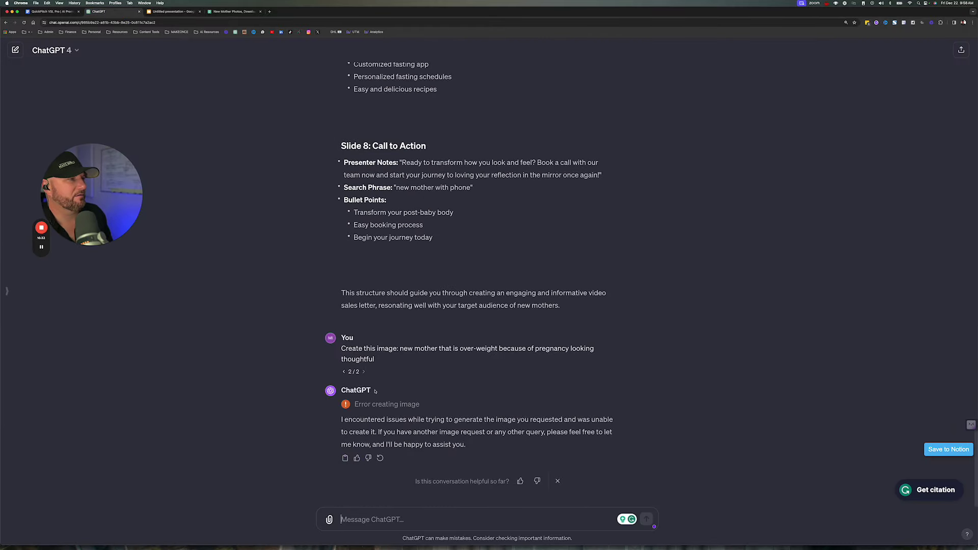
pyautogui.click(375, 372)
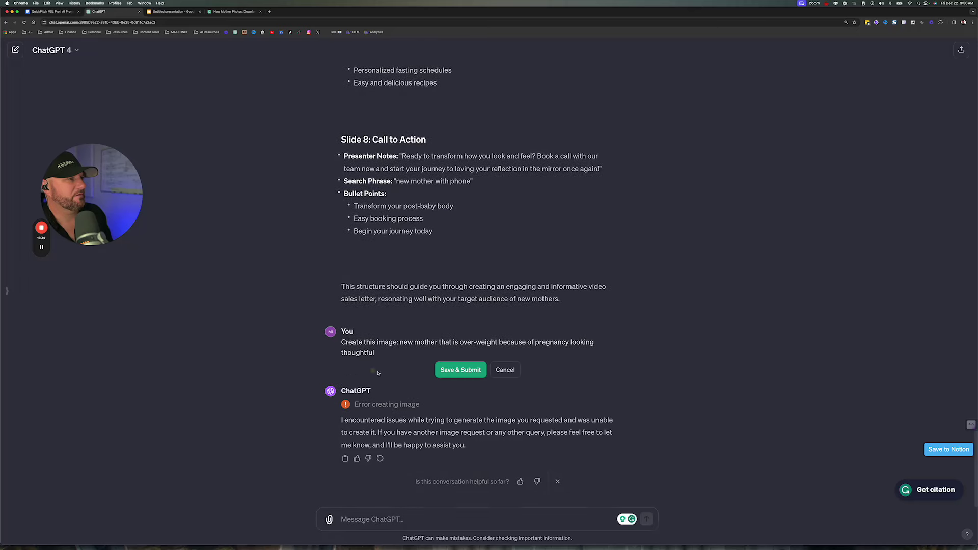
pyautogui.click(451, 368)
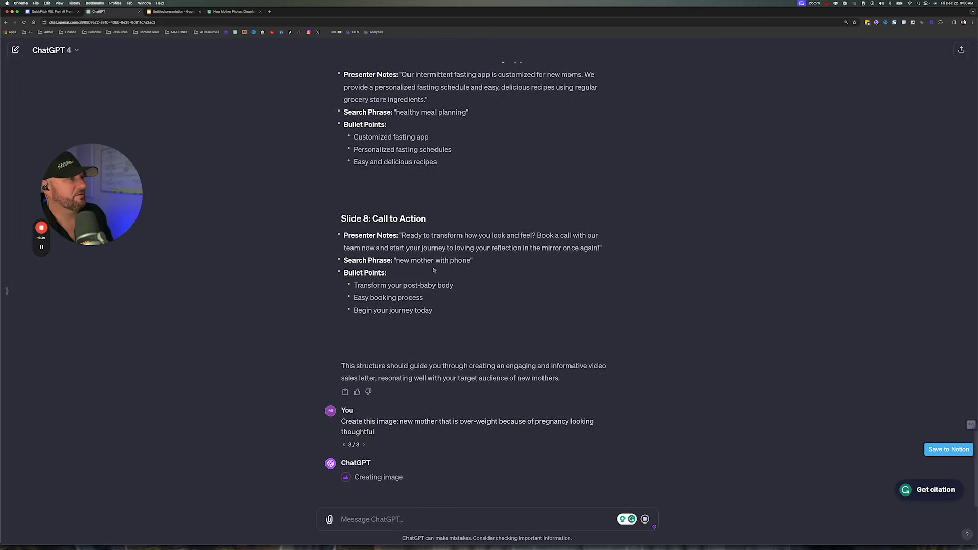
# - Copy the Slide 1 presenter notes, from "Hey there, new moms!" to "lose the baby weight.", out of ChatGPT's slide breakdown
pyautogui.scroll(20, 434, 270)
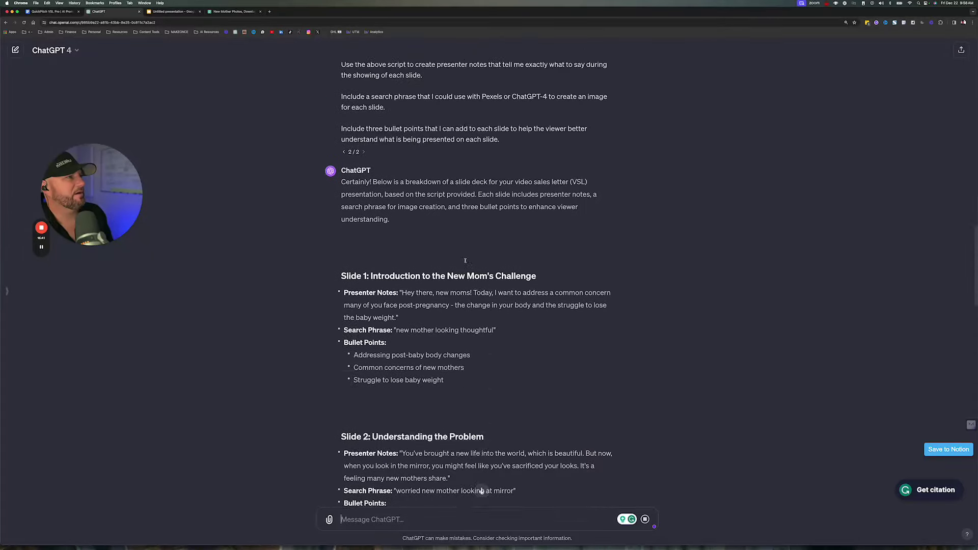
pyautogui.scroll(-2, 465, 260)
pyautogui.moveTo(398, 212); pyautogui.dragTo(402, 188)
pyautogui.hotkey('ctrl', 'c')
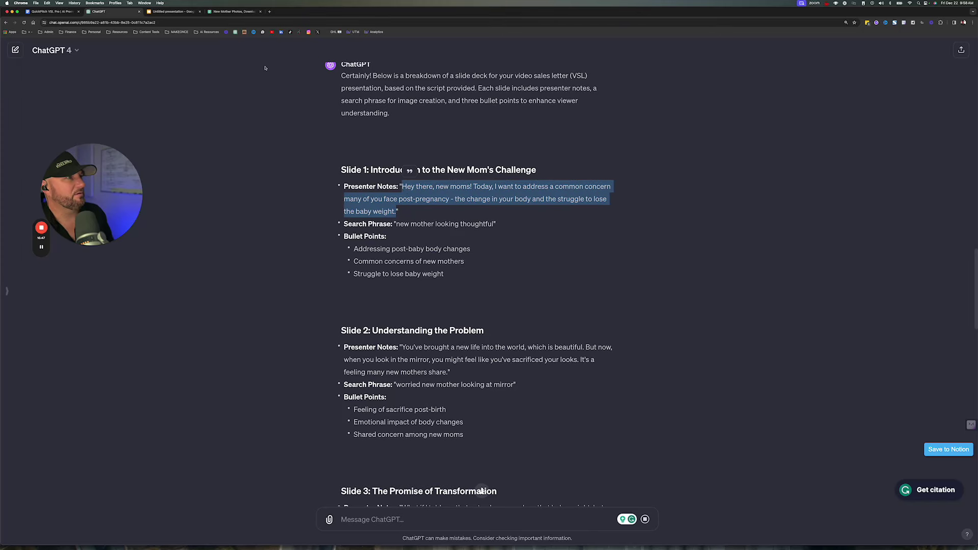
# - Switch to the Google Slides presentation and paste the copied notes into Slide 1's speaker notes without their source formatting
pyautogui.click(168, 11)
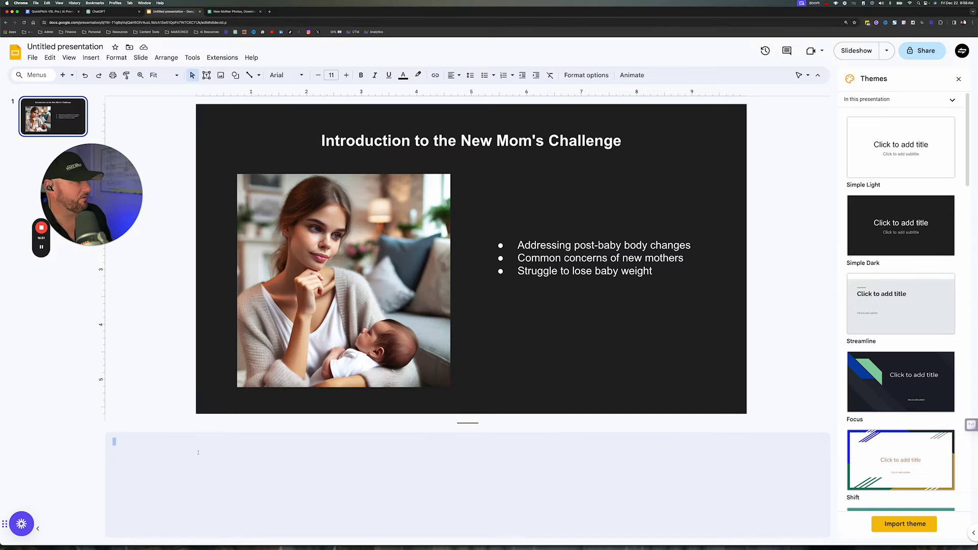
pyautogui.hotkey('ctrl', 'v')
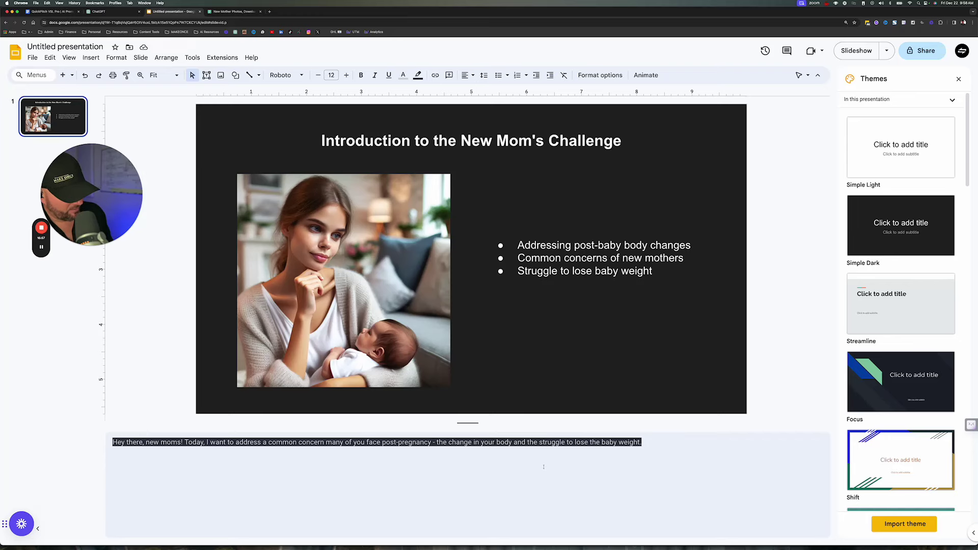
pyautogui.press('BackSpace')
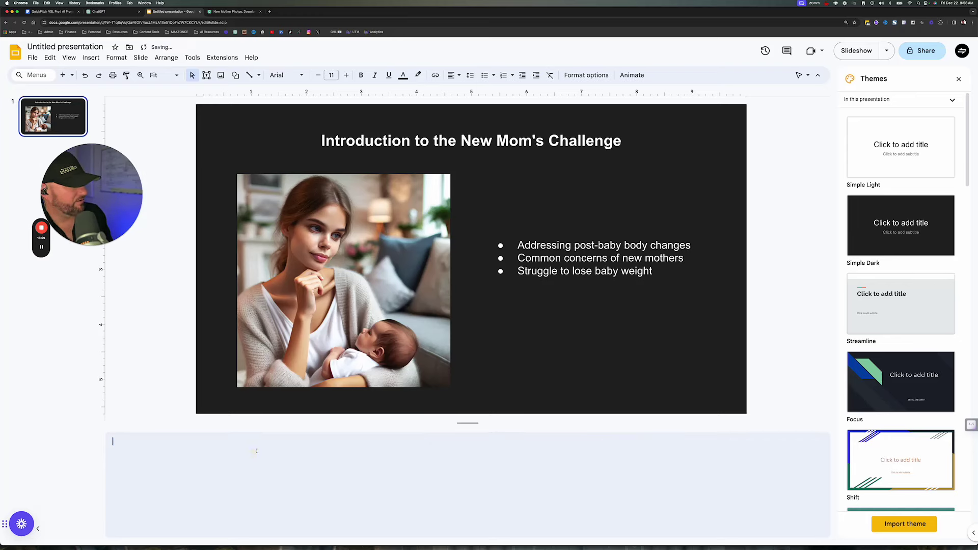
pyautogui.press('super+v')
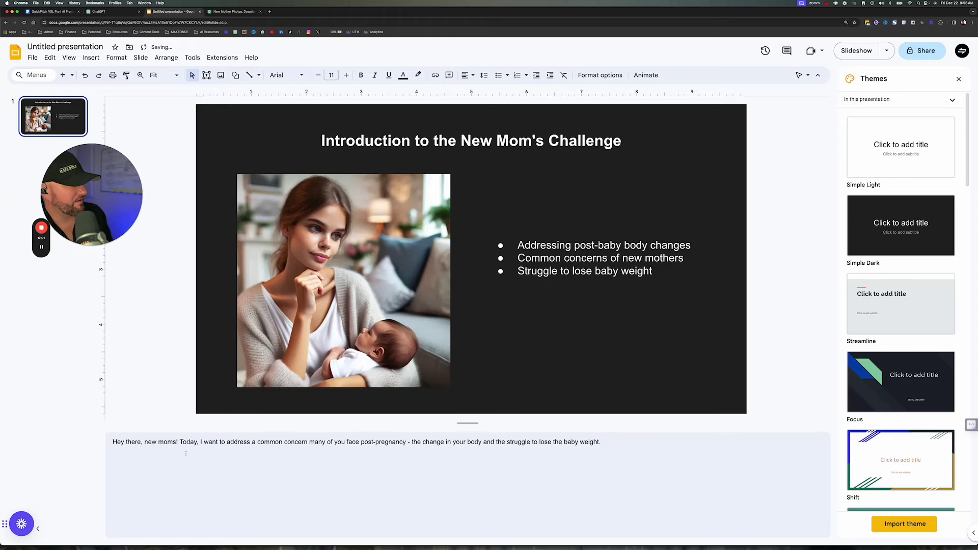
# - Close the Themes pane and set all of Slide 1's speaker notes text to font size 14
pyautogui.moveTo(614, 440); pyautogui.dragTo(107, 448)
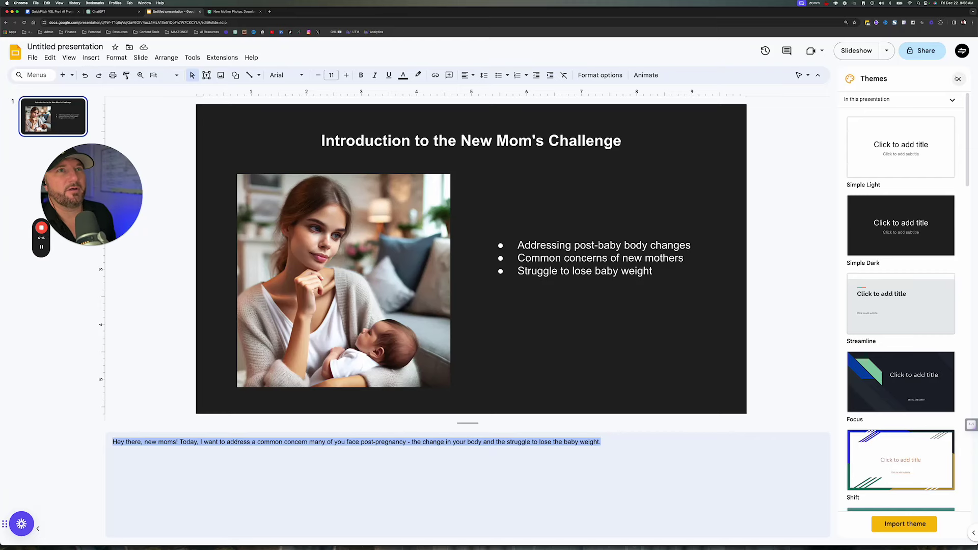
pyautogui.click(959, 79)
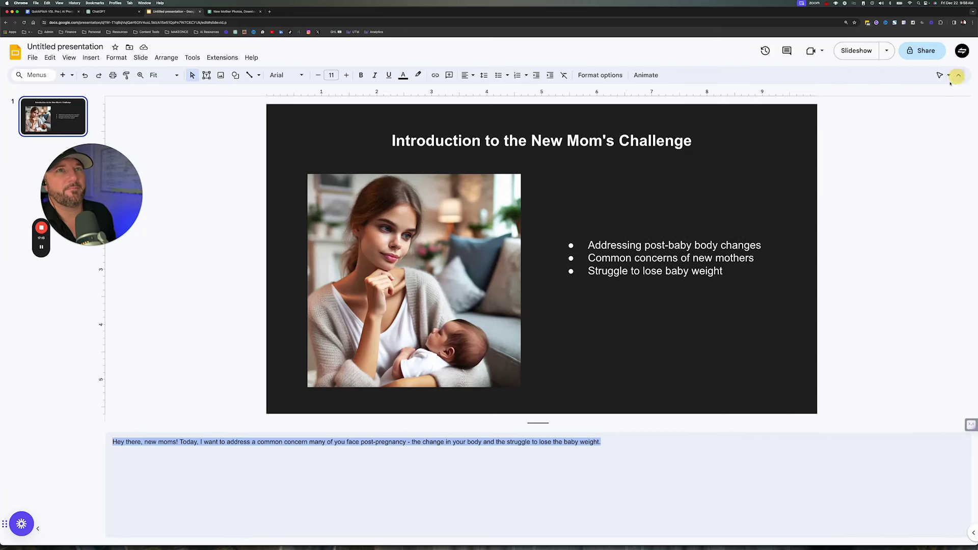
pyautogui.click(363, 442)
pyautogui.moveTo(609, 441); pyautogui.dragTo(92, 437)
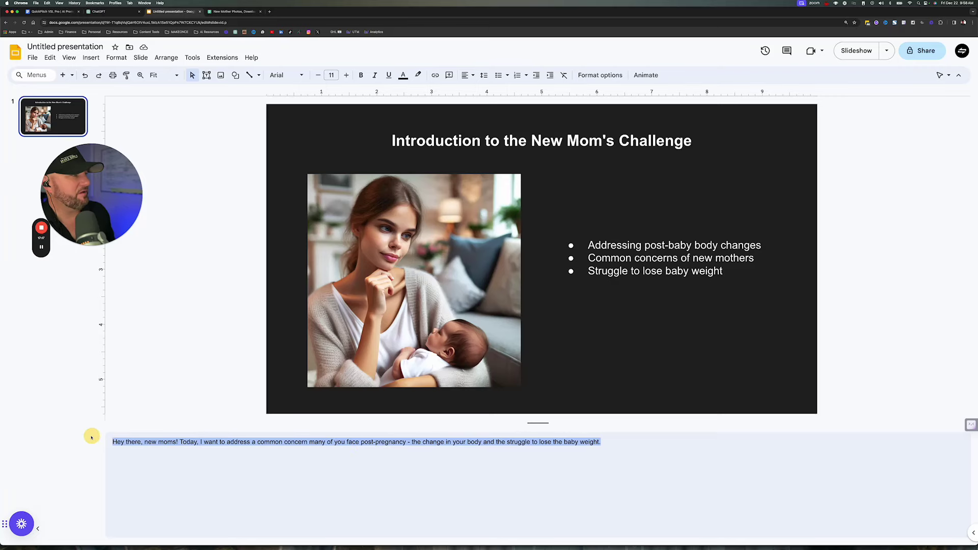
pyautogui.click(346, 75)
pyautogui.click(347, 75)
pyautogui.click(346, 75)
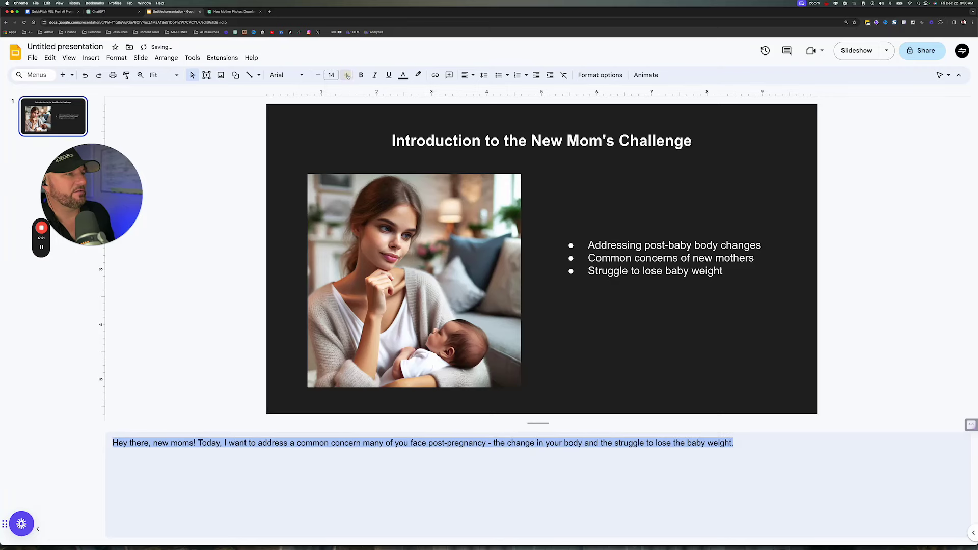
# - Split the speaker notes into blank-line-separated lines after "new moms!", "post-pregnancy -" and "your body and"
pyautogui.click(219, 442)
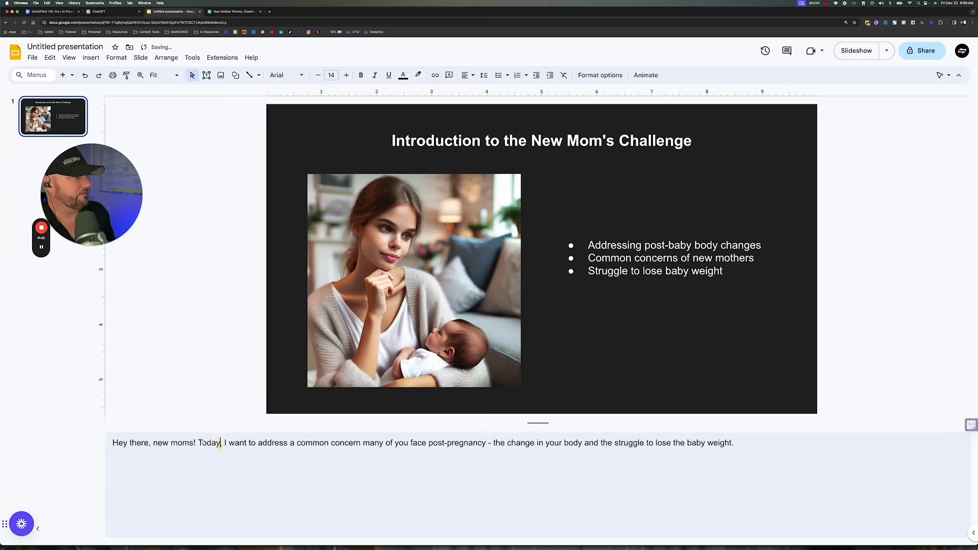
pyautogui.click(198, 442)
pyautogui.press('Return')
pyautogui.press('Return')
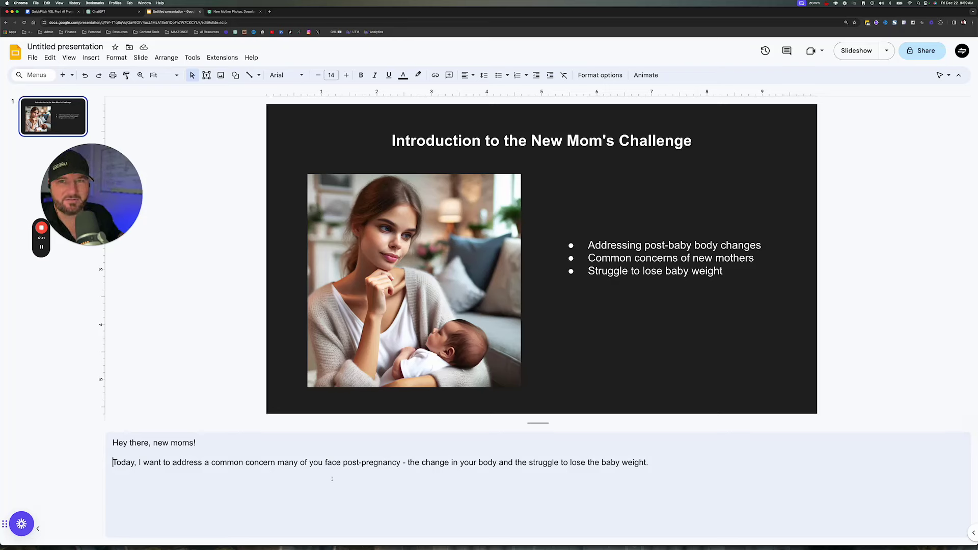
pyautogui.click(407, 462)
pyautogui.press('Return')
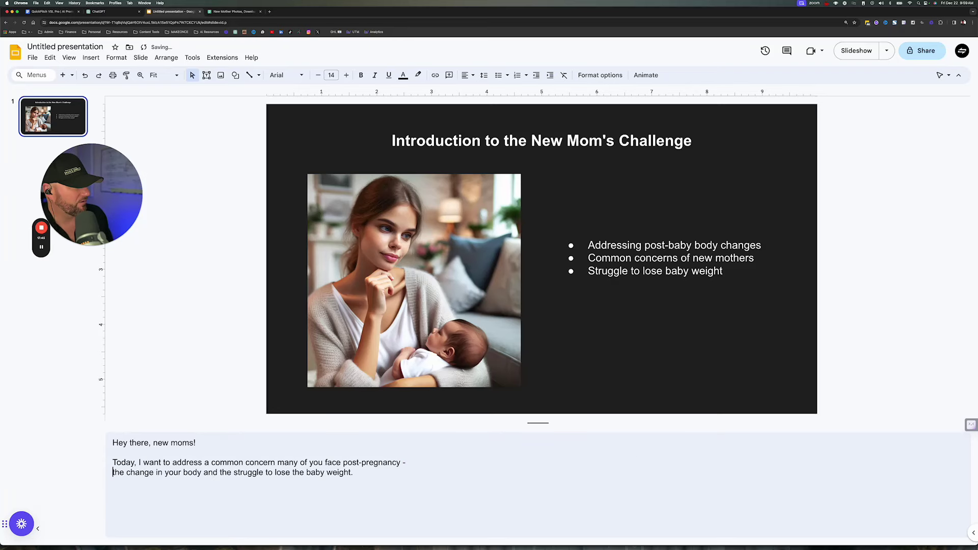
pyautogui.press('Return')
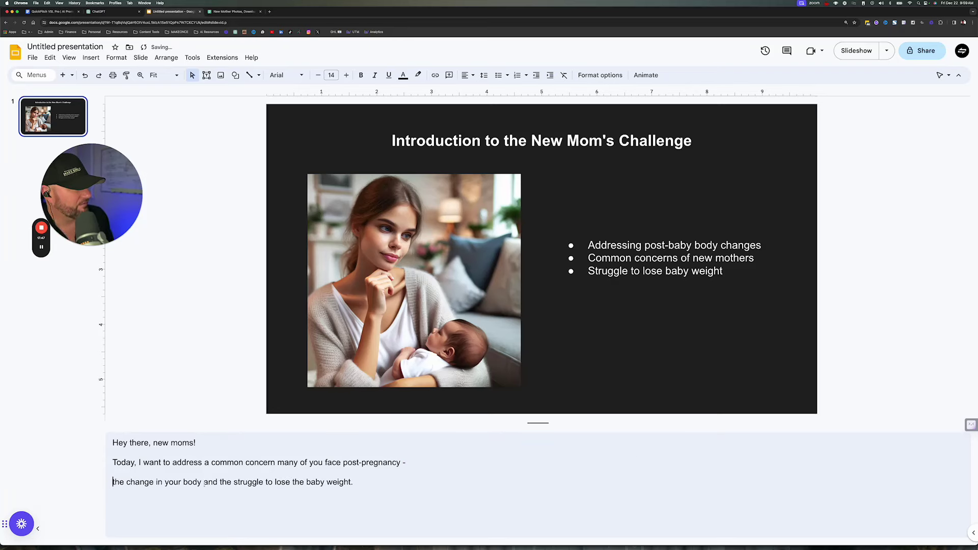
pyautogui.click(219, 483)
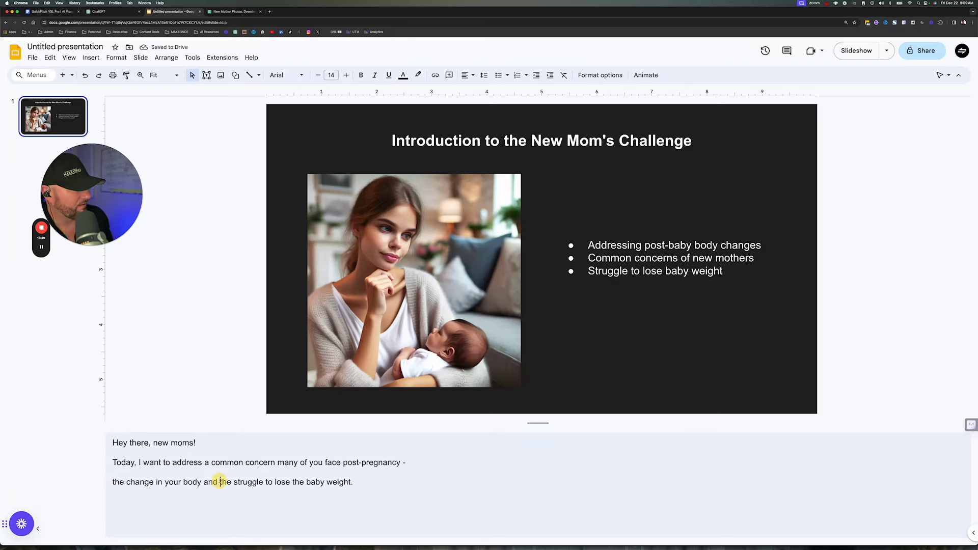
pyautogui.press('Return')
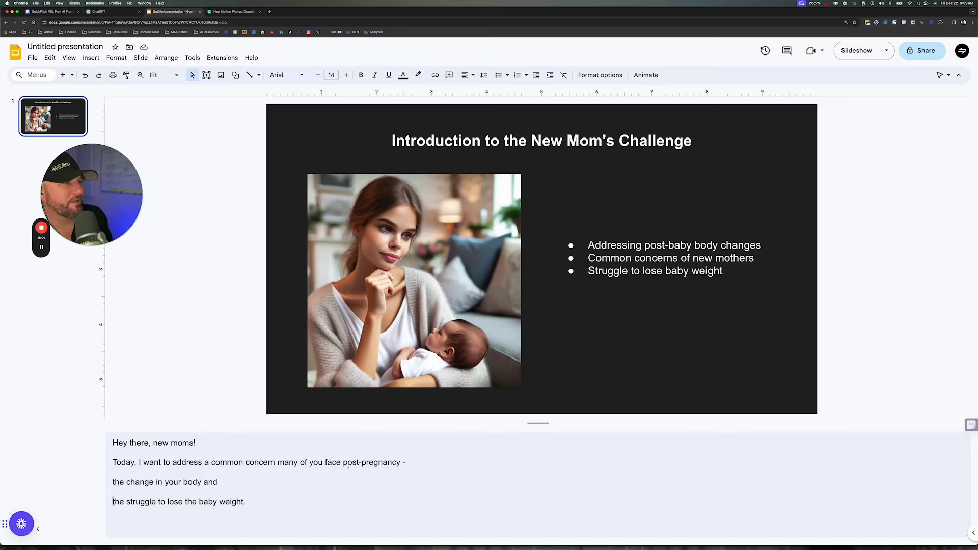
# - Put "many of you face post-pregnancy" on its own line after a blank line and delete its trailing dash
pyautogui.click(275, 463)
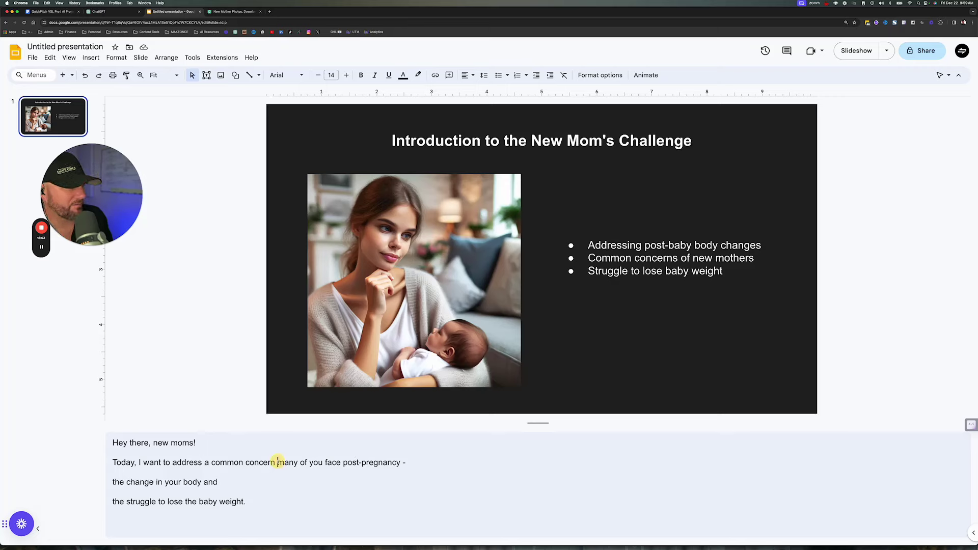
pyautogui.press('Return')
pyautogui.press('Return')
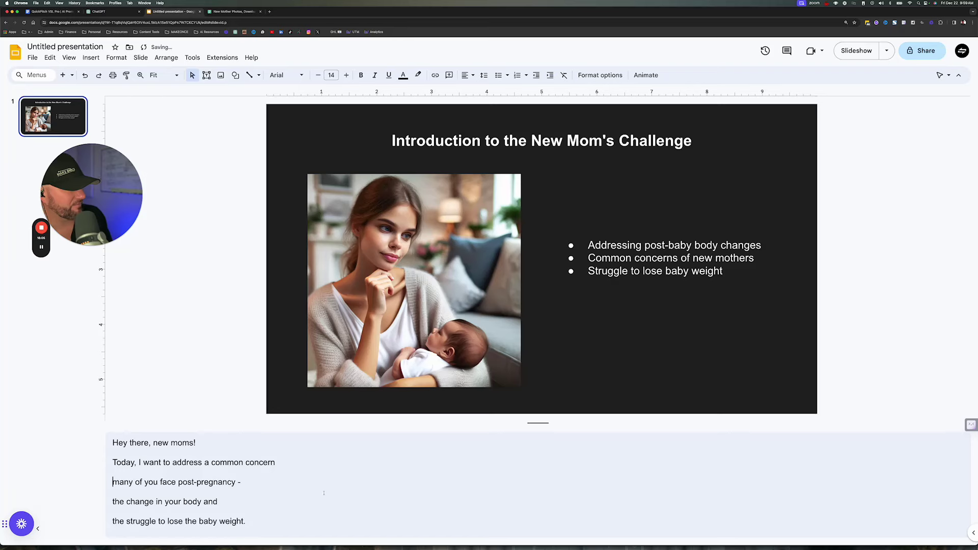
pyautogui.click(256, 483)
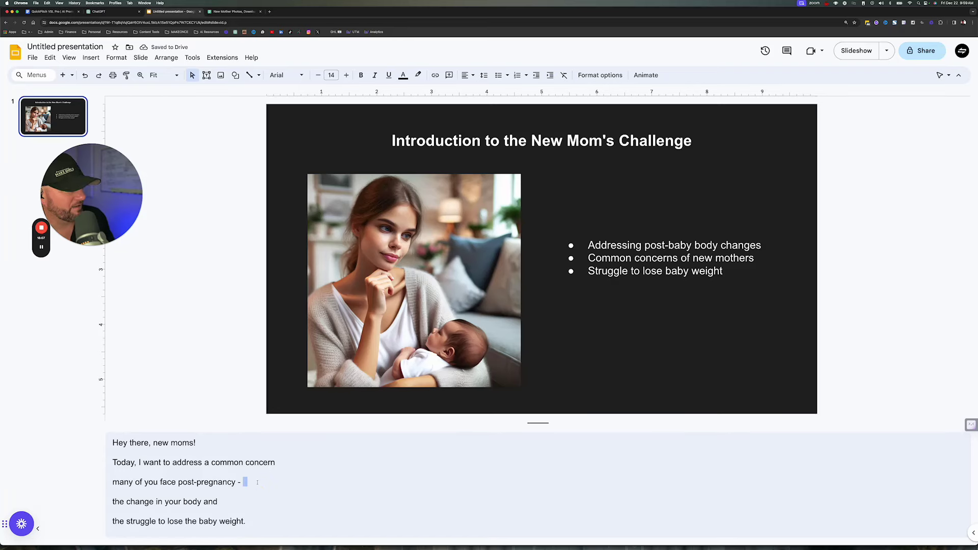
pyautogui.press('BackSpace')
pyautogui.press('BackSpace')
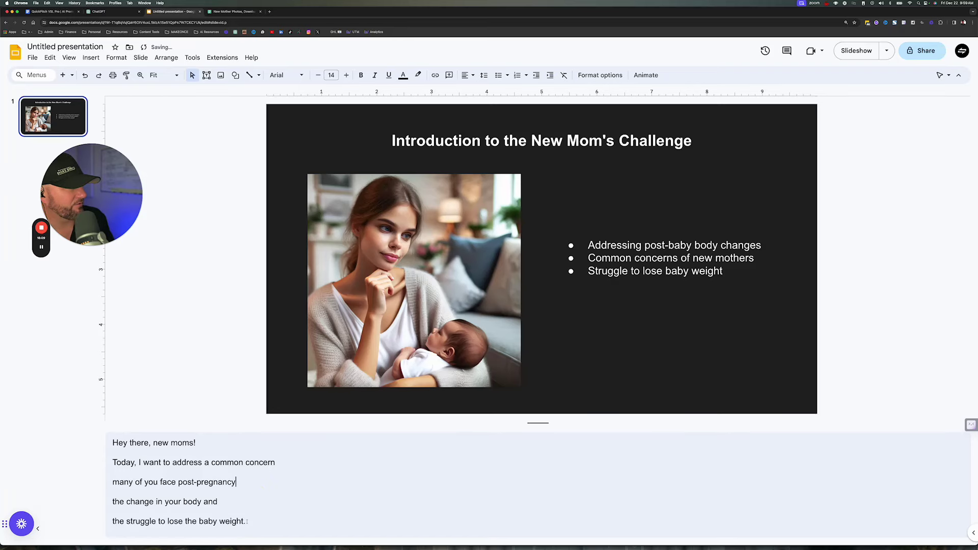
# - Center-align all the speaker notes text of Slide 1
pyautogui.moveTo(246, 521); pyautogui.dragTo(122, 438)
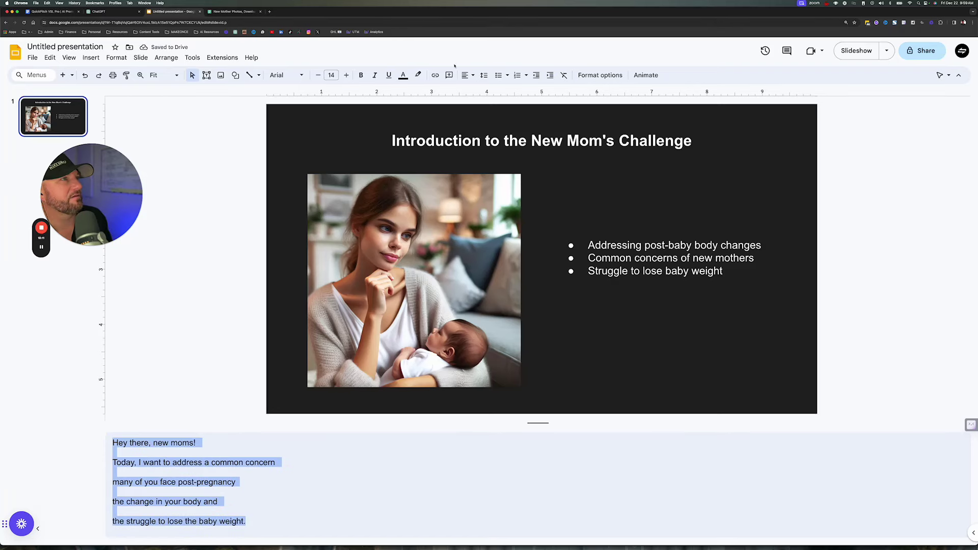
pyautogui.click(466, 74)
pyautogui.click(478, 90)
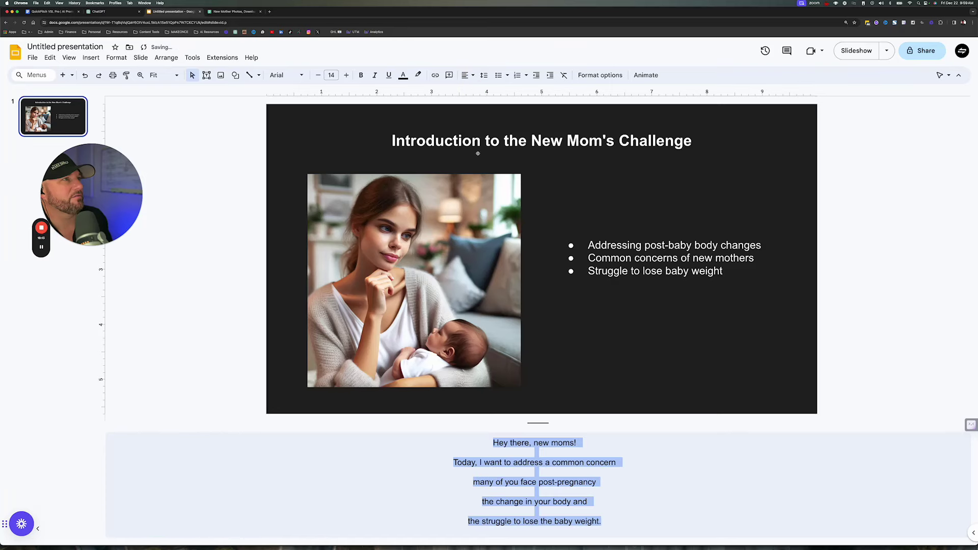
pyautogui.click(669, 474)
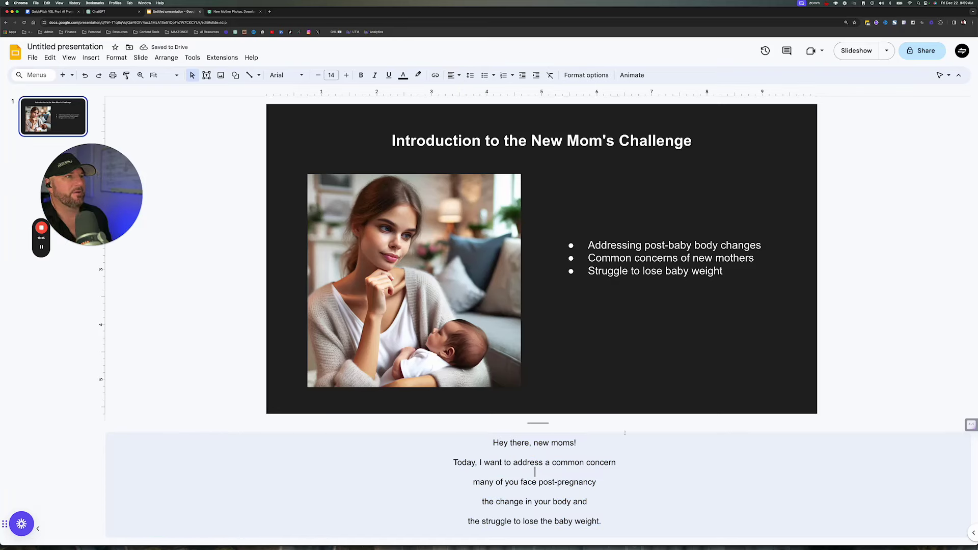
pyautogui.moveTo(139, 212); pyautogui.dragTo(232, 236)
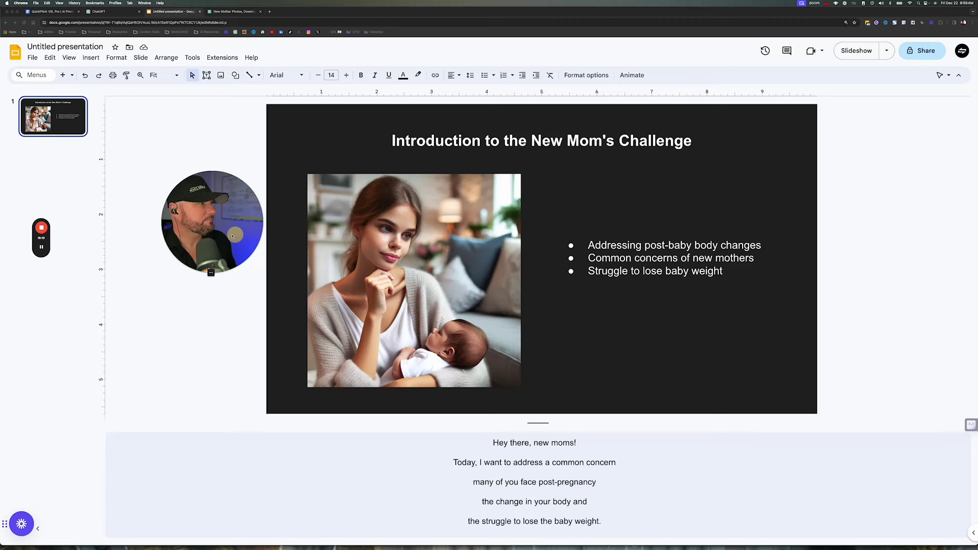
pyautogui.click(538, 425)
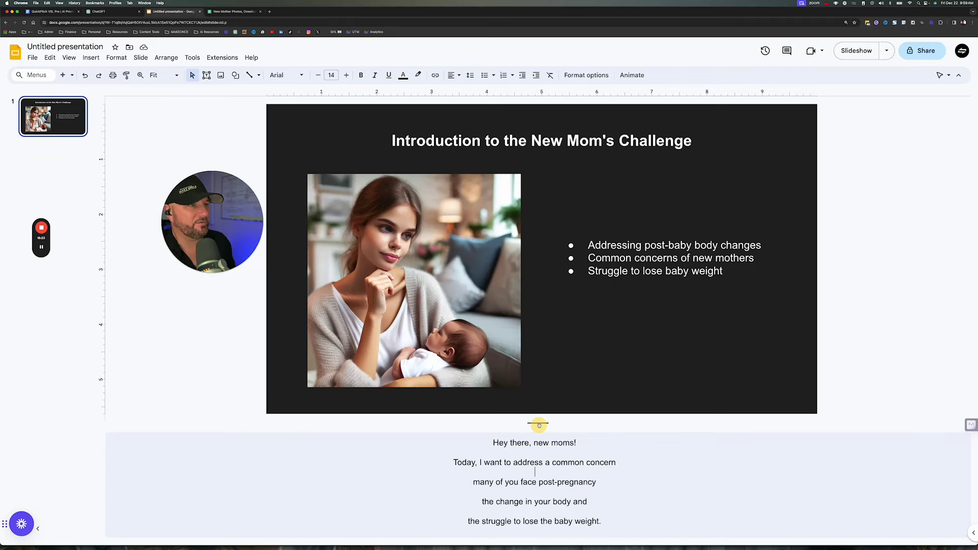
# - Join "many of you face post-pregnancy" back onto the "Today, I want to address a common concern" line with a single space
pyautogui.click(588, 482)
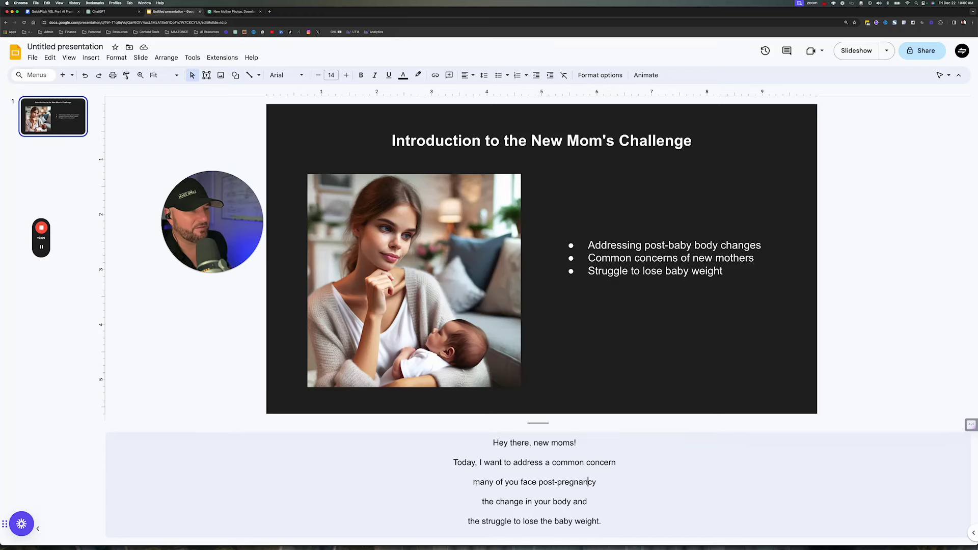
pyautogui.press('super+shift+l')
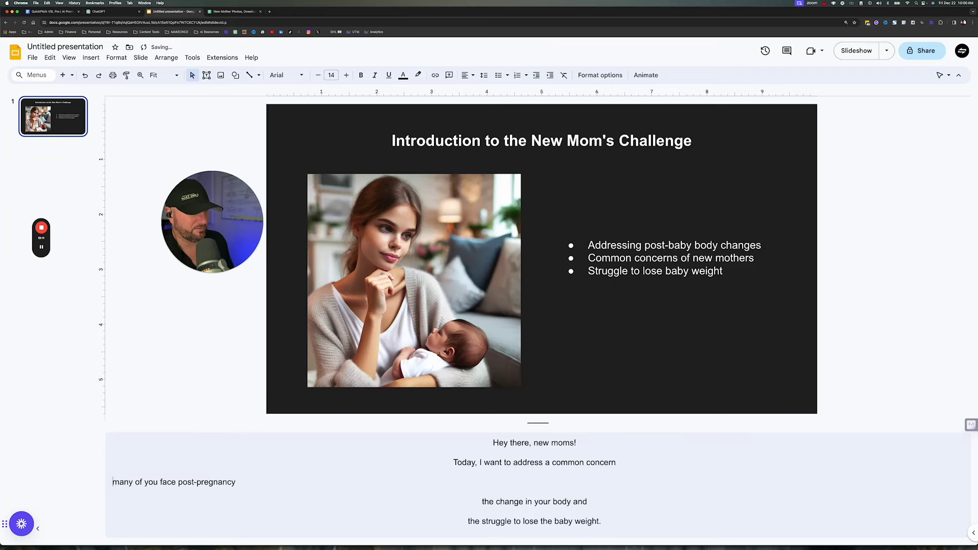
pyautogui.press('BackSpace')
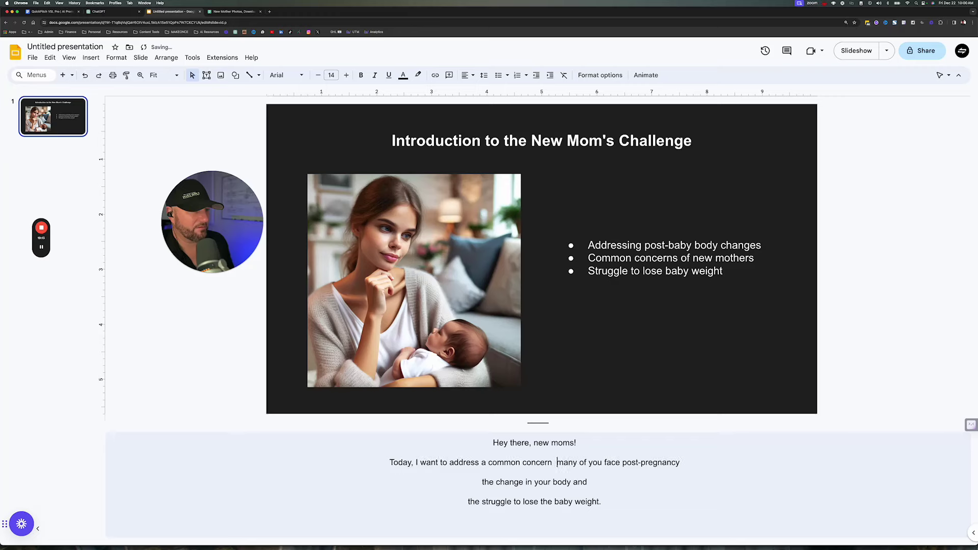
pyautogui.press('BackSpace')
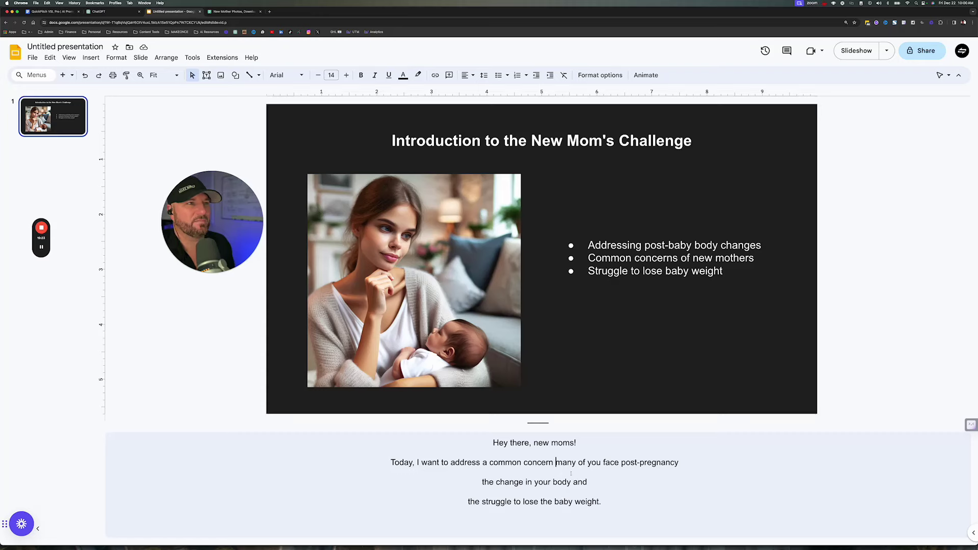
# - Set the line spacing of the "Struggle to lose baby weight" bullet on Slide 1 to Double
pyautogui.click(614, 266)
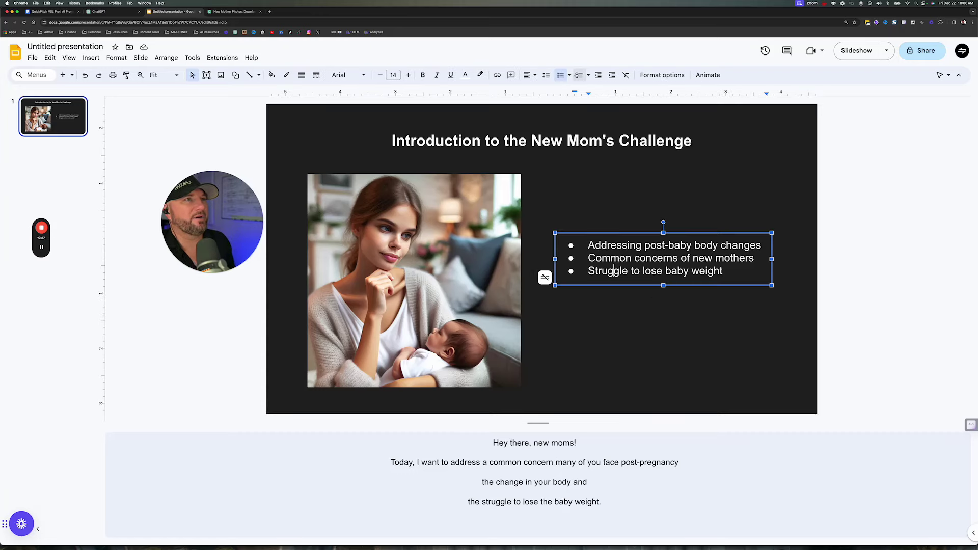
pyautogui.click(546, 75)
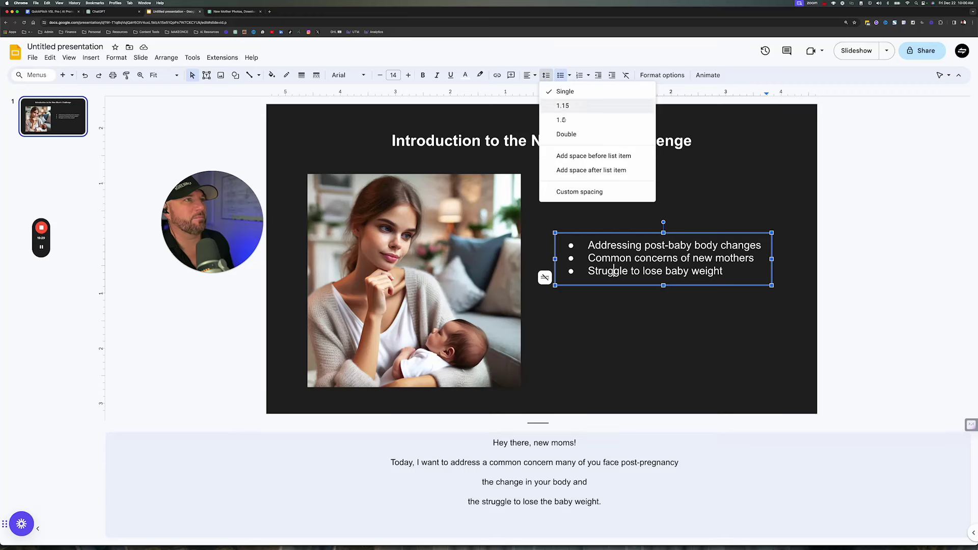
pyautogui.click(566, 134)
# - Add space after each list item for all three bullets on Slide 1 and deselect the text box
pyautogui.moveTo(757, 275); pyautogui.dragTo(563, 235)
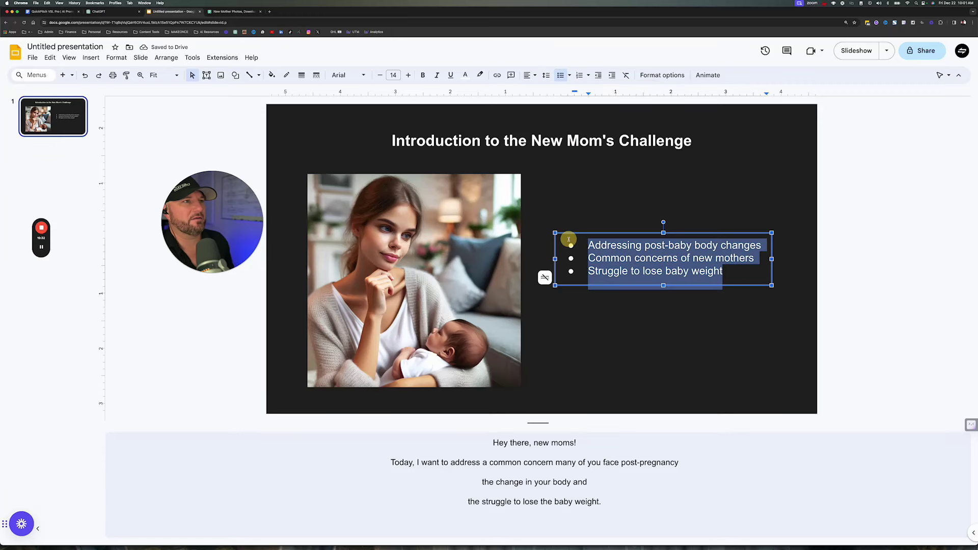
pyautogui.click(547, 76)
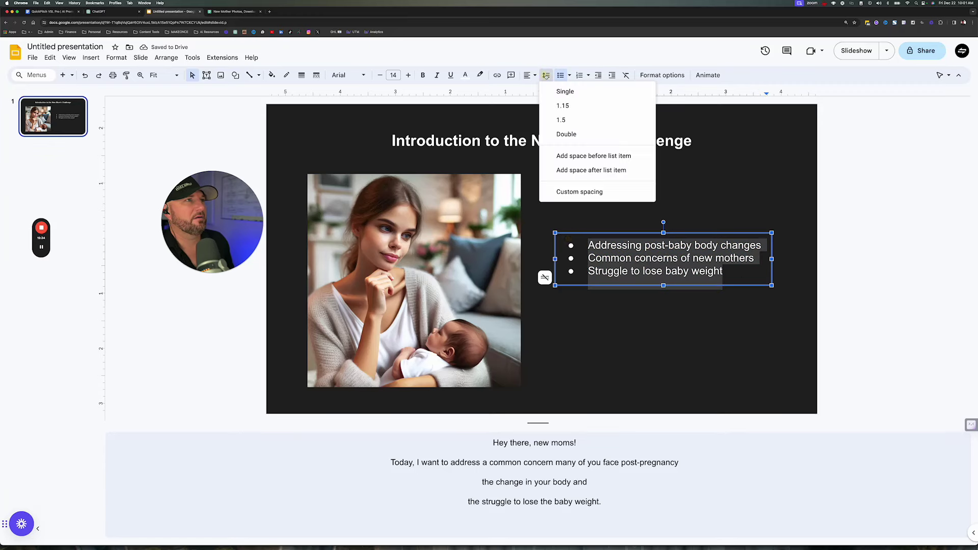
pyautogui.click(583, 170)
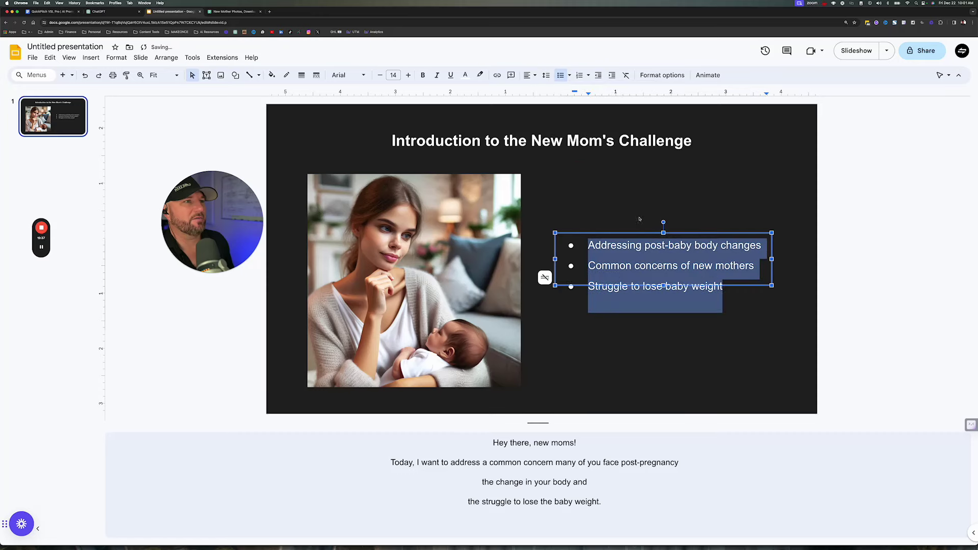
pyautogui.click(891, 223)
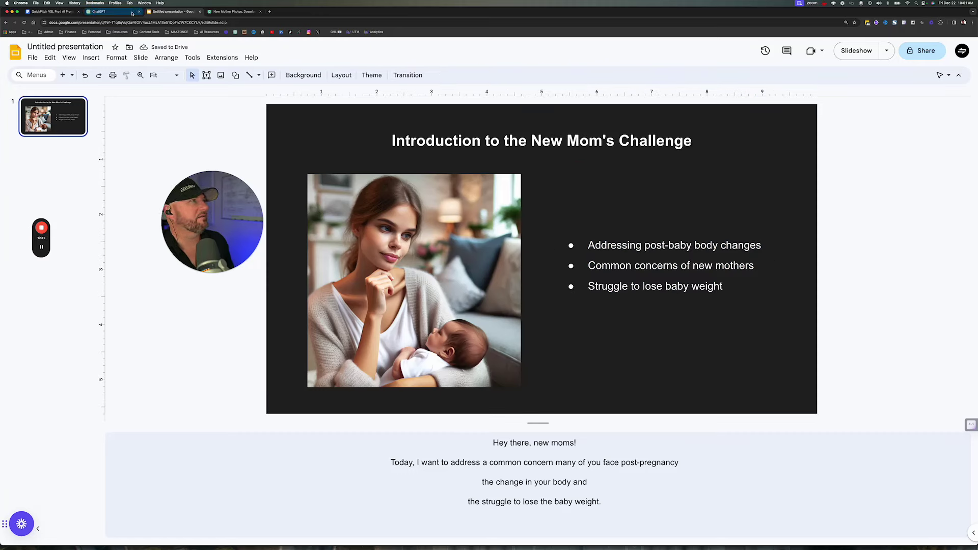
# - Switch to ChatGPT and review the latest generated image, then the Slide 1 and Slide 2 outlines
pyautogui.click(105, 12)
pyautogui.scroll(-10, 469, 342)
pyautogui.scroll(-20, 469, 342)
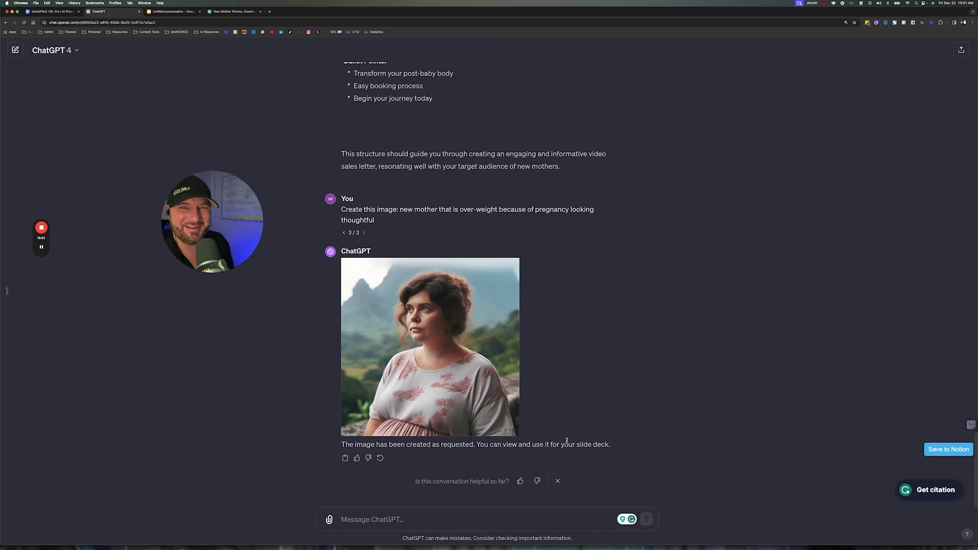
pyautogui.moveTo(497, 302)
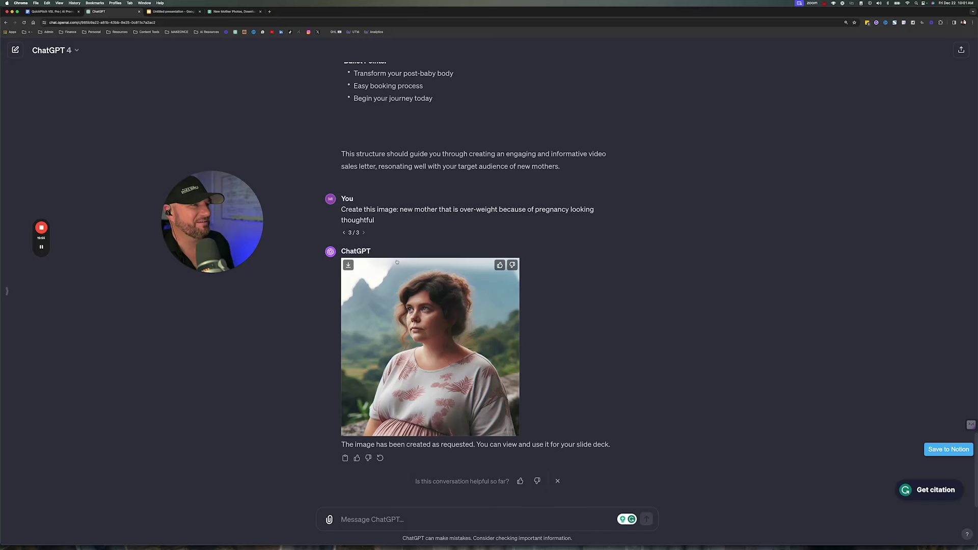
pyautogui.scroll(6, 420, 199)
pyautogui.scroll(18, 420, 197)
pyautogui.scroll(2, 405, 177)
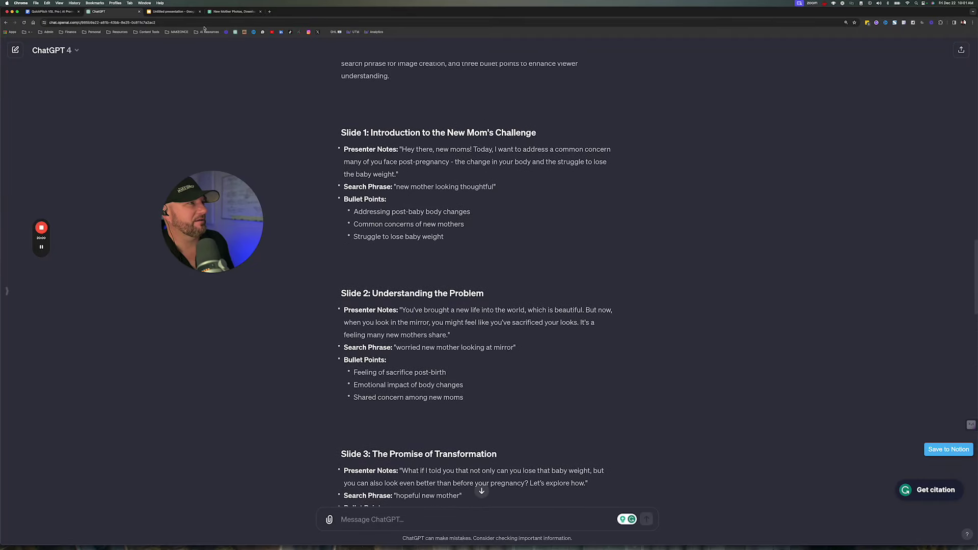
# - Switch to Google Slides and rename the presentation as New Mom's Challenge
pyautogui.click(173, 11)
pyautogui.click(91, 47)
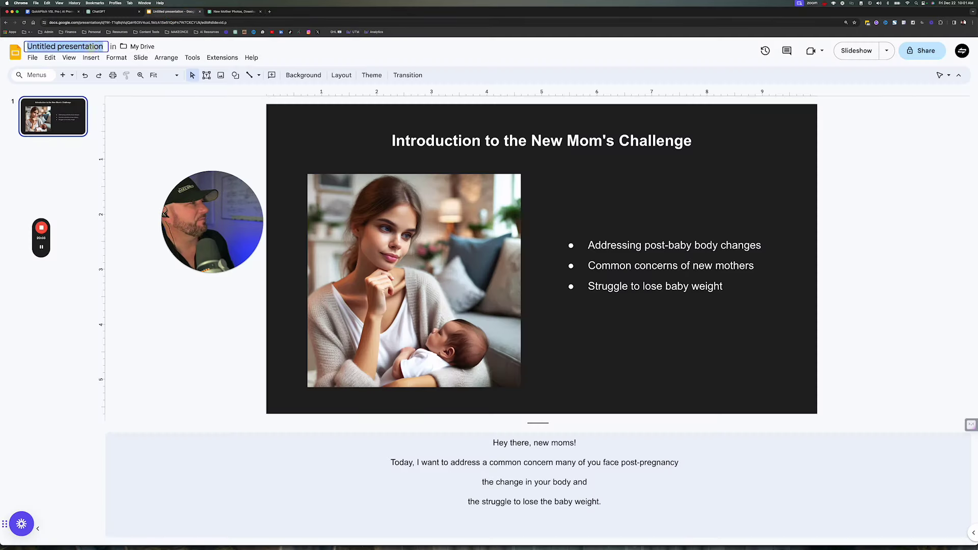
pyautogui.write('Ne')
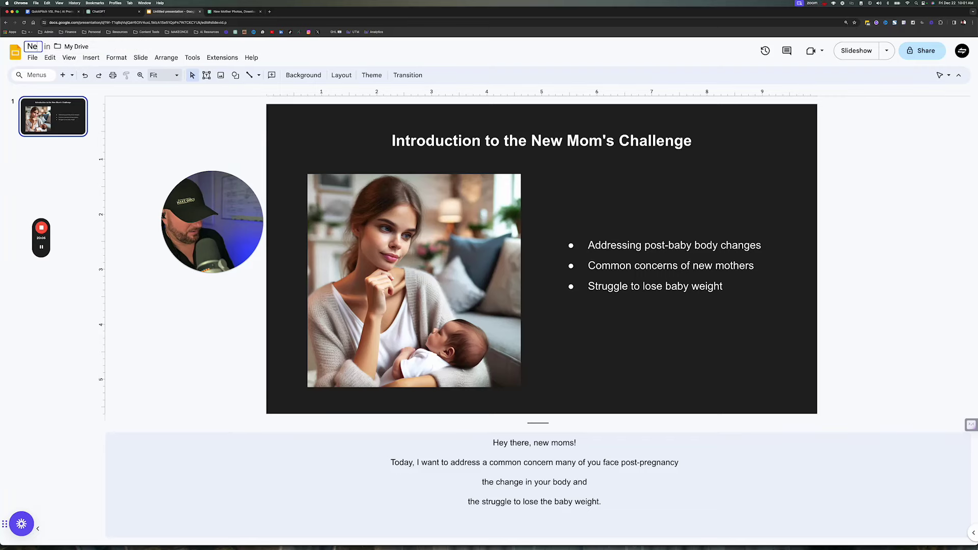
pyautogui.write("w Mom's Challenge")
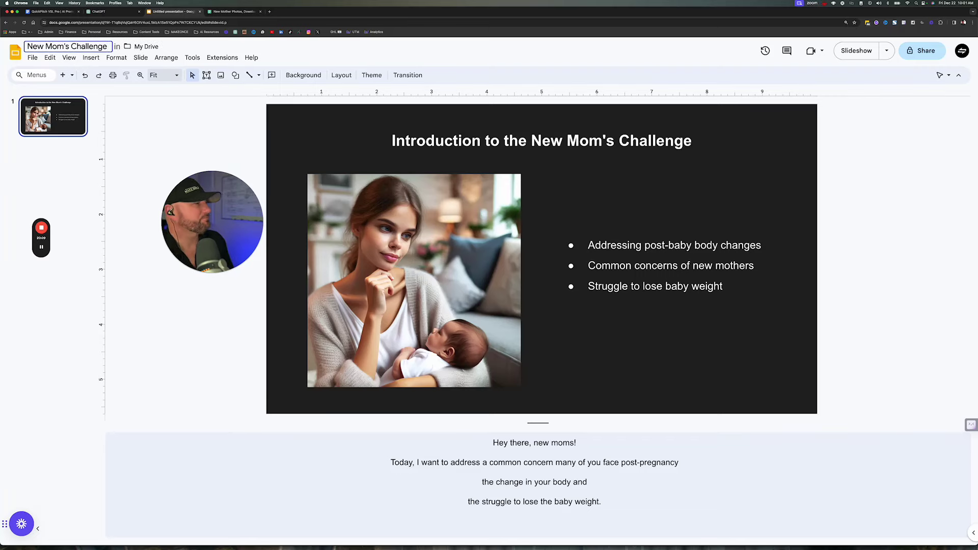
pyautogui.click(178, 108)
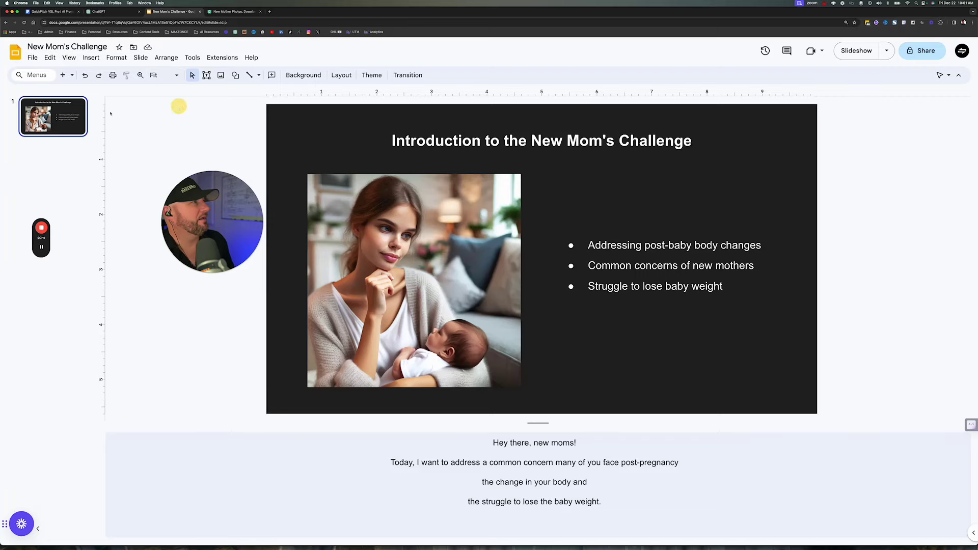
# - Duplicate Slide 1 to create a second slide with the same layout
pyautogui.rightClick(76, 115)
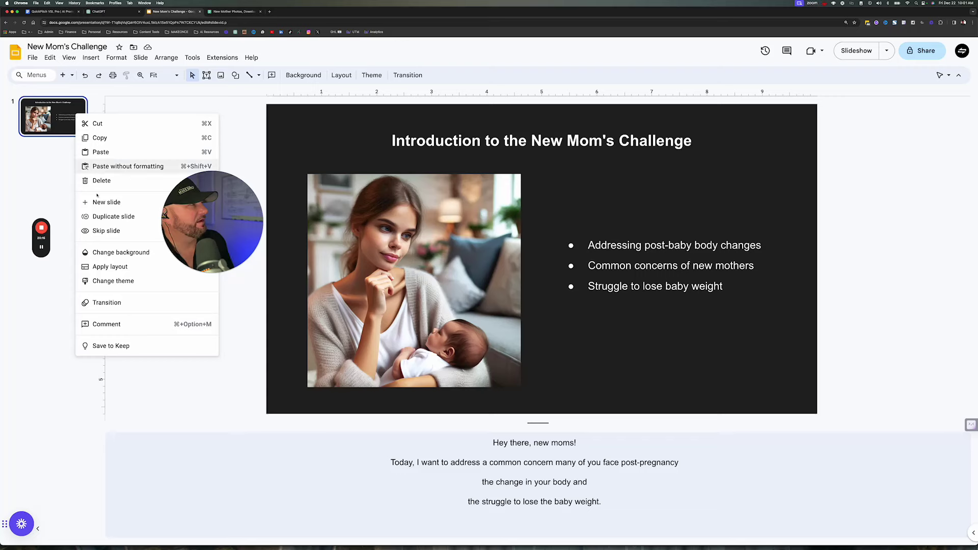
pyautogui.moveTo(194, 202); pyautogui.dragTo(107, 348)
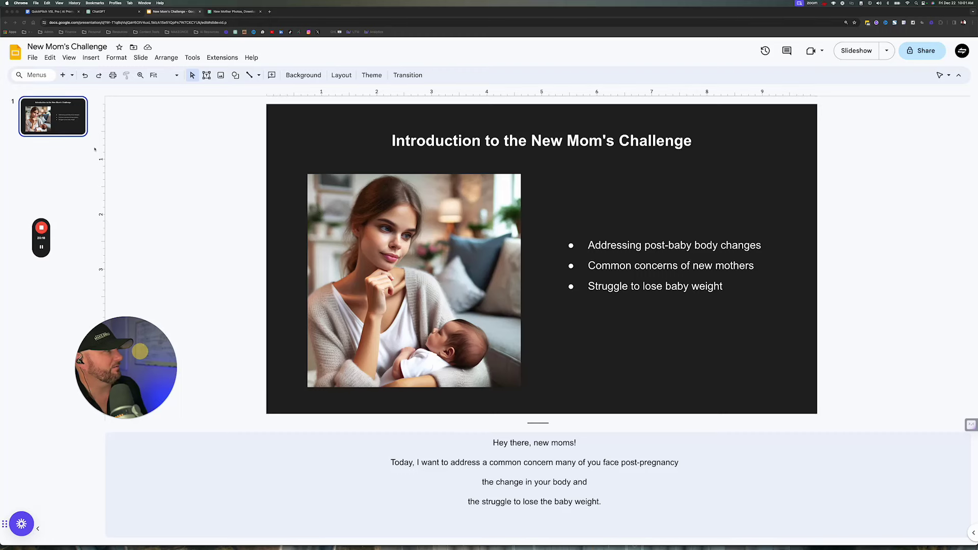
pyautogui.rightClick(76, 131)
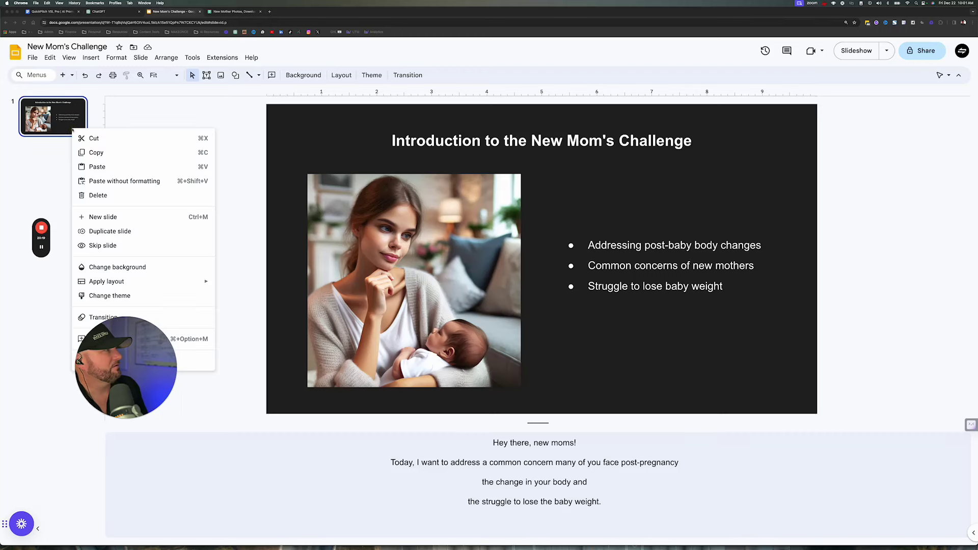
pyautogui.click(117, 232)
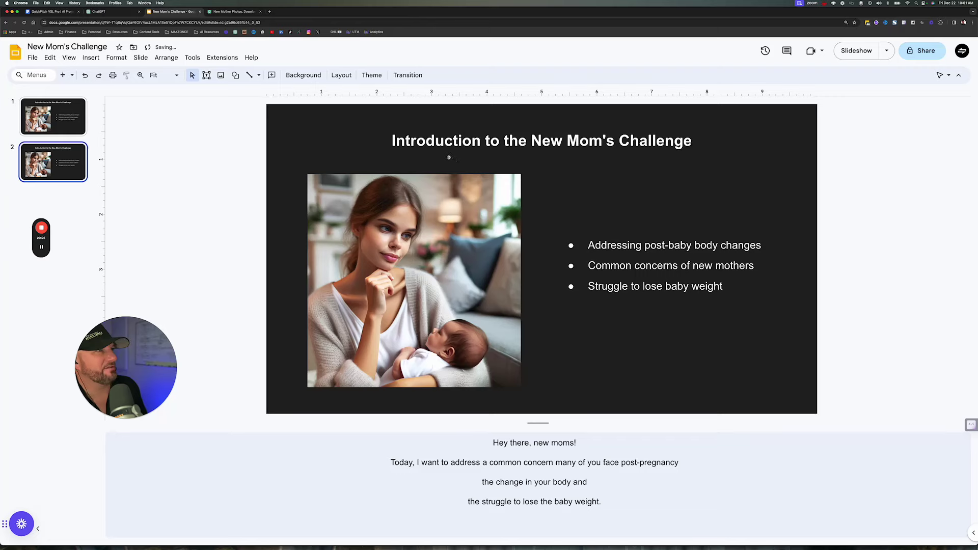
# - Check the Slide 2 heading in ChatGPT and replace the title of Slide 2 in Google Slides with "Understanding The Problem"
pyautogui.click(125, 12)
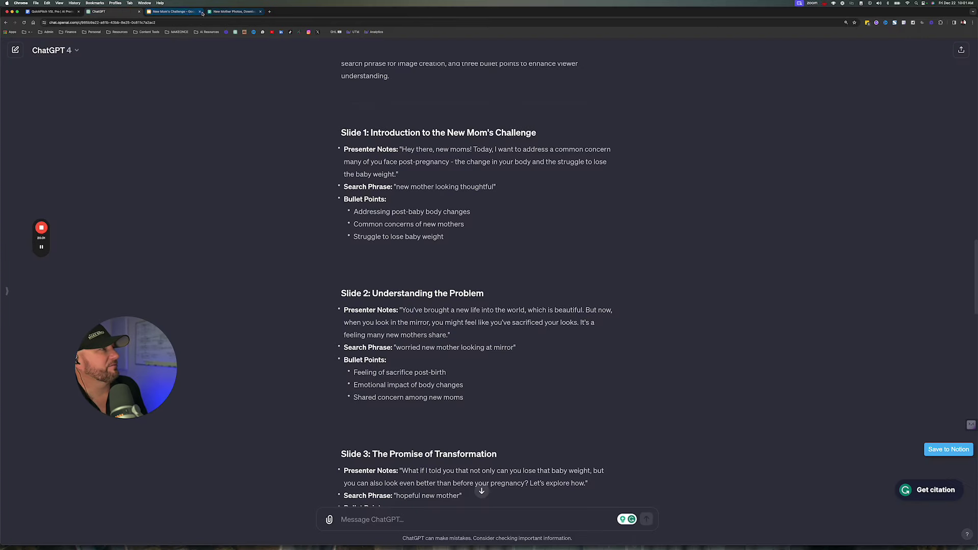
pyautogui.click(185, 12)
pyautogui.doubleClick(511, 142)
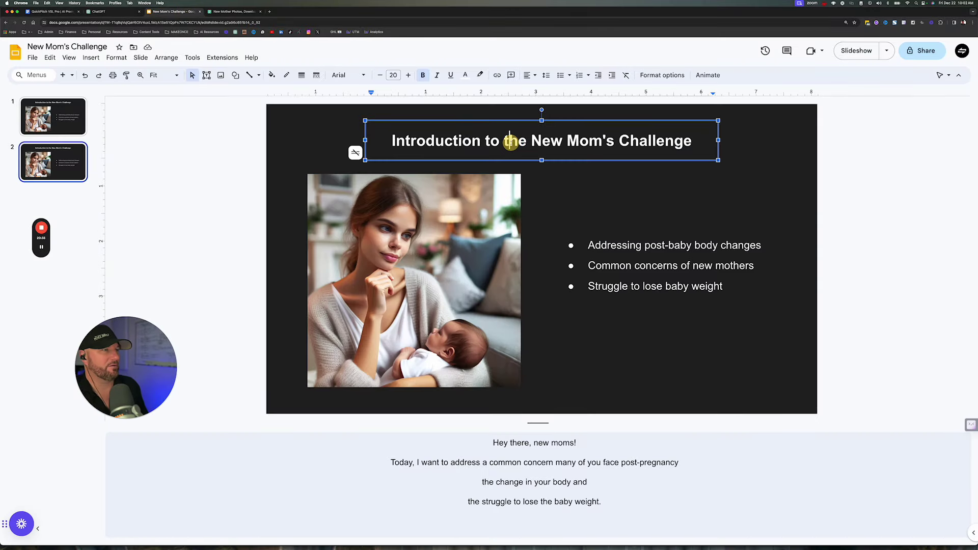
pyautogui.doubleClick(512, 142)
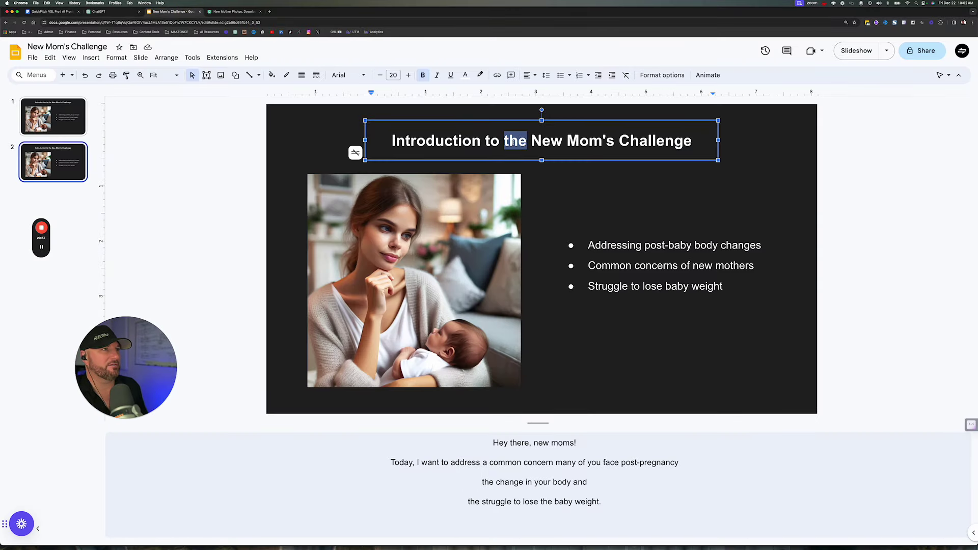
pyautogui.tripleClick(512, 142)
pyautogui.write('Und')
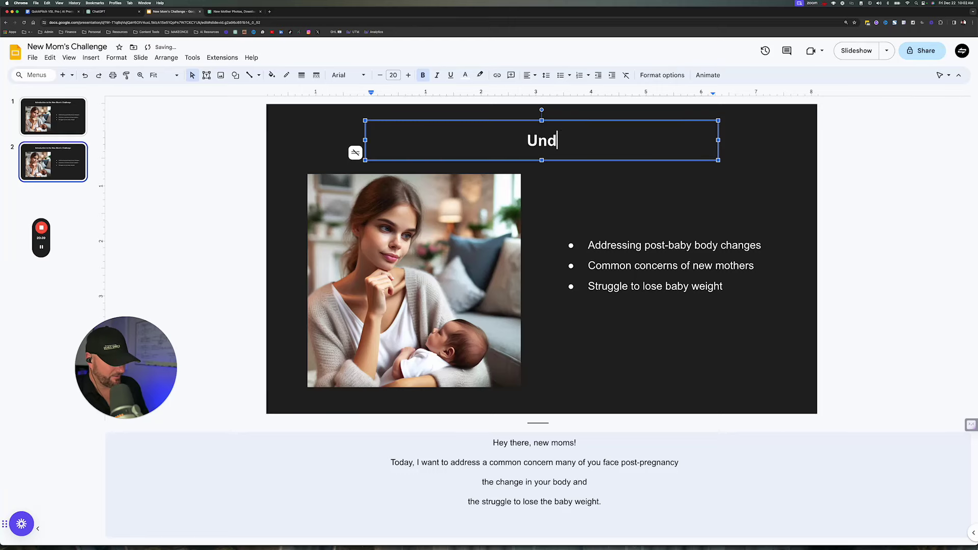
pyautogui.write('erstanding The Probn')
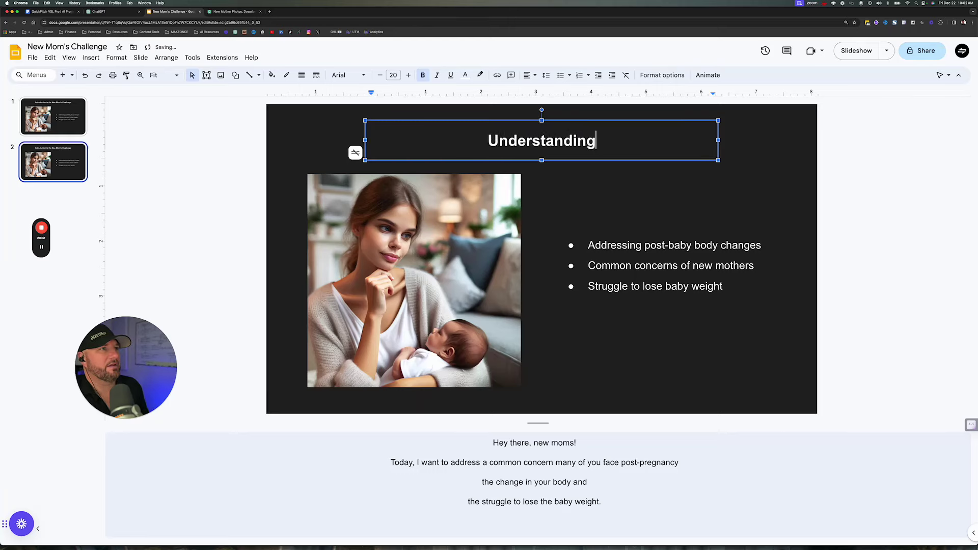
pyautogui.press('BackSpace')
pyautogui.press('BackSpace')
pyautogui.write('blem')
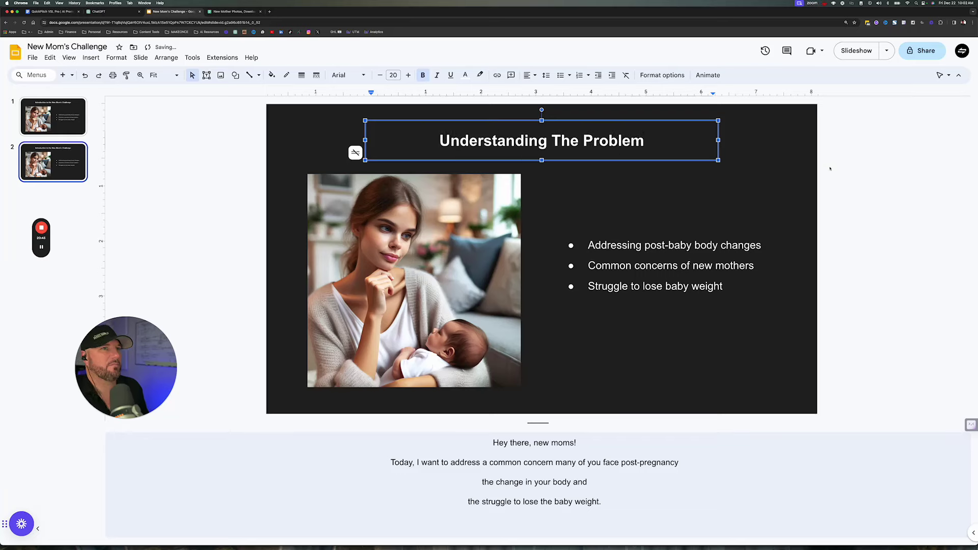
pyautogui.click(832, 163)
# - Extend the bullet text box on Slide 2 around all three bullets and copy the three Slide 2 bullet points from ChatGPT
pyautogui.click(665, 250)
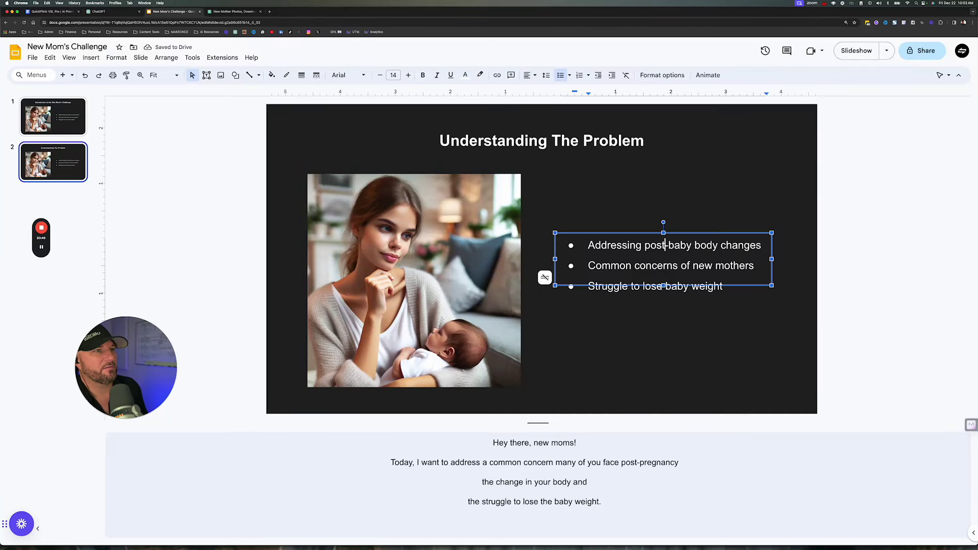
pyautogui.moveTo(663, 286); pyautogui.dragTo(663, 309)
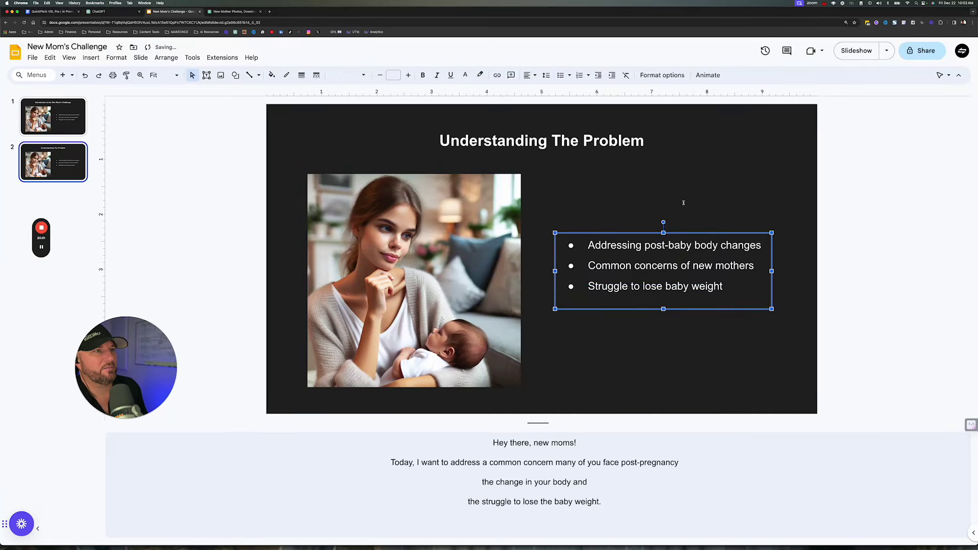
pyautogui.click(109, 11)
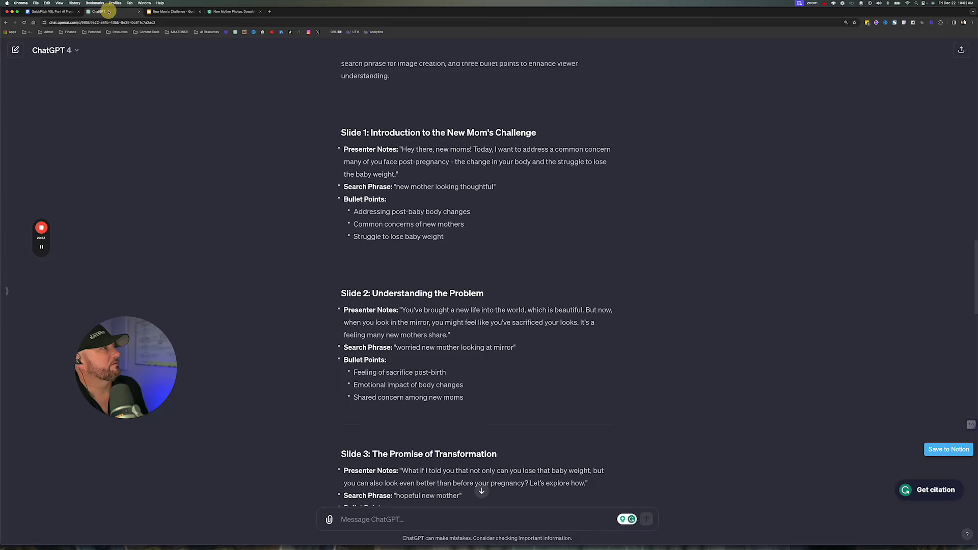
pyautogui.moveTo(466, 401); pyautogui.dragTo(351, 376)
pyautogui.press('super+c')
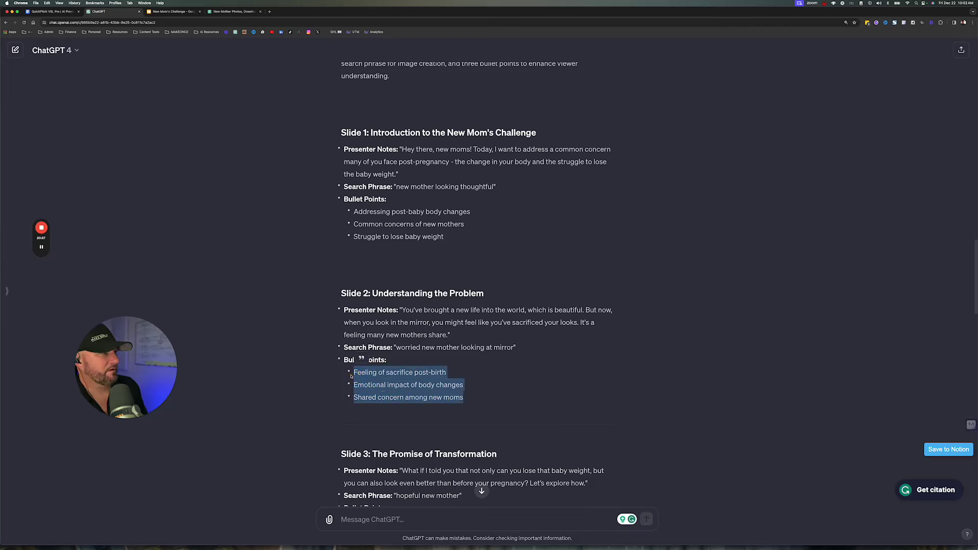
# - Replace the Slide 2 bullets in Google Slides with the copied points as unformatted text and remove the empty last bullet
pyautogui.click(194, 12)
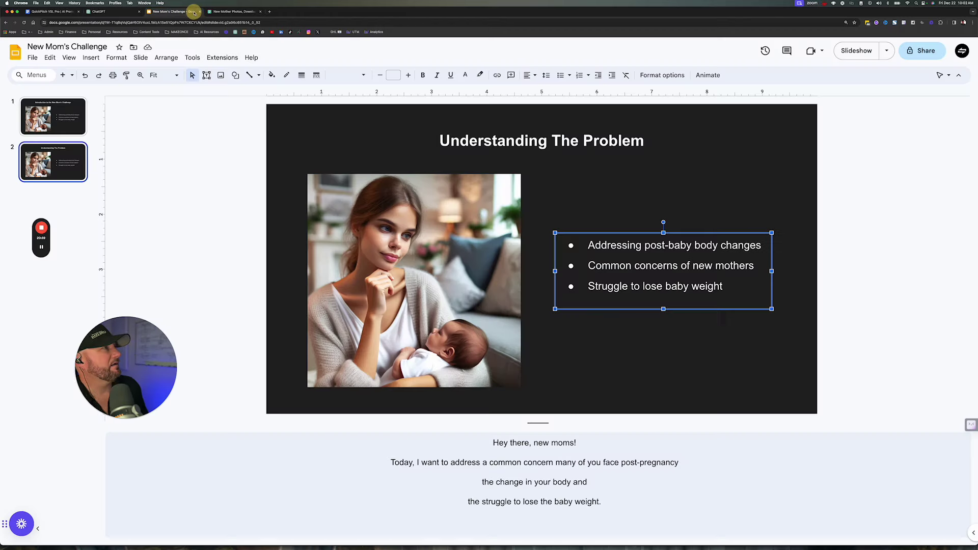
pyautogui.moveTo(733, 291); pyautogui.dragTo(584, 245)
pyautogui.press('super+v')
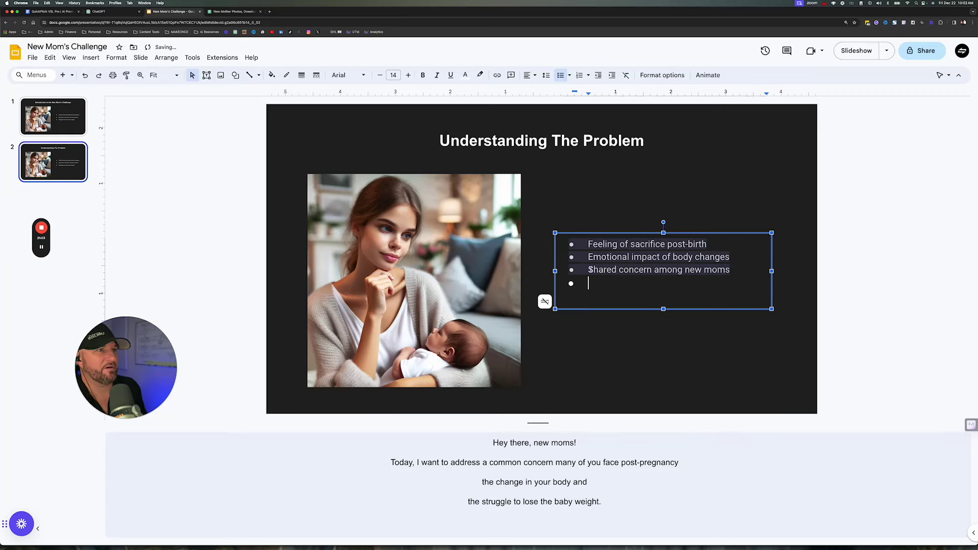
pyautogui.press('super+z')
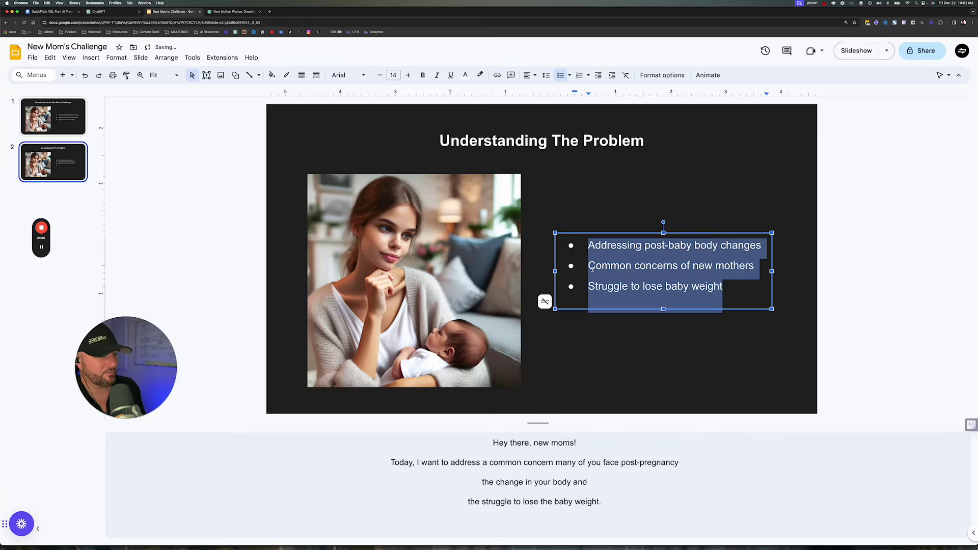
pyautogui.press('super+v')
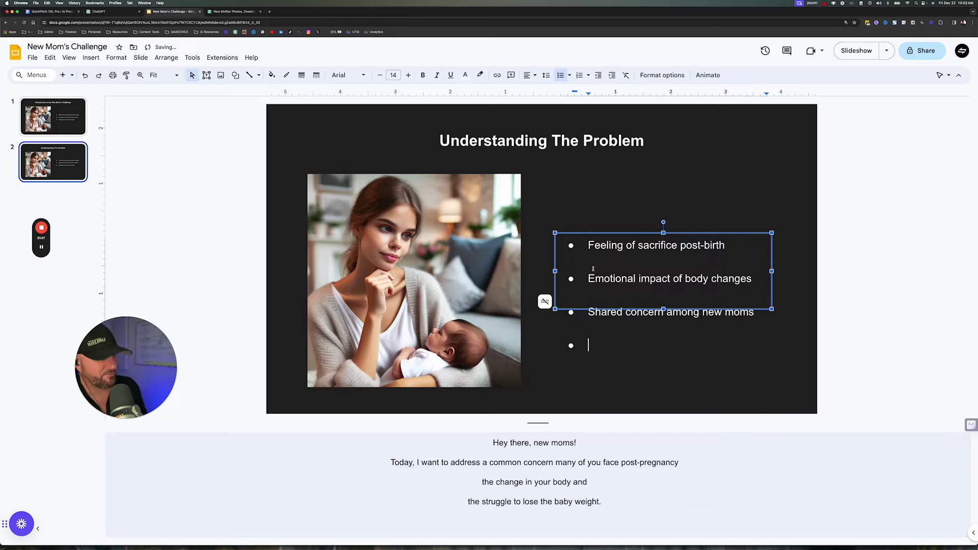
pyautogui.press('BackSpace')
pyautogui.press('BackSpace')
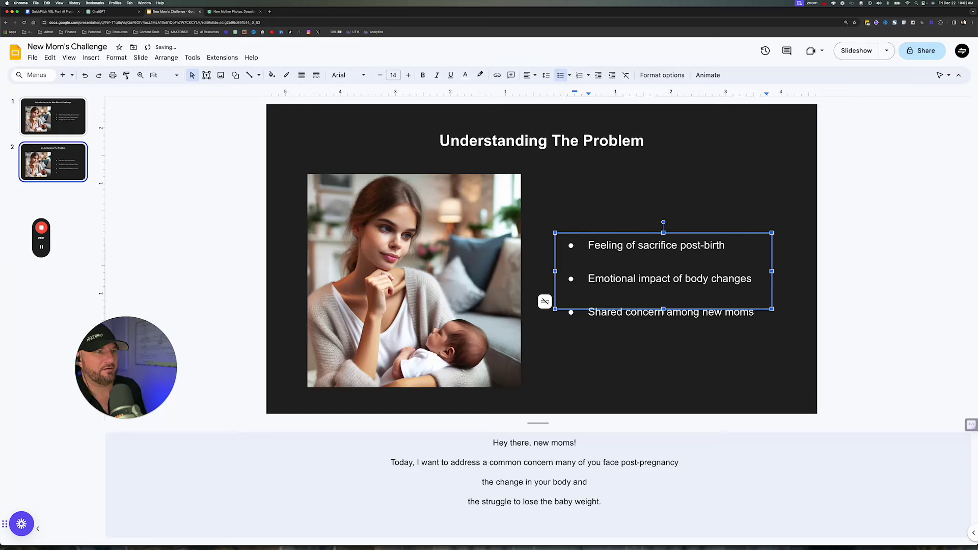
# - Resize the Slide 2 bullet text box to fit its three bullets and move it up beside the photo's upper half
pyautogui.moveTo(664, 310); pyautogui.dragTo(663, 340)
pyautogui.click(858, 295)
pyautogui.click(690, 280)
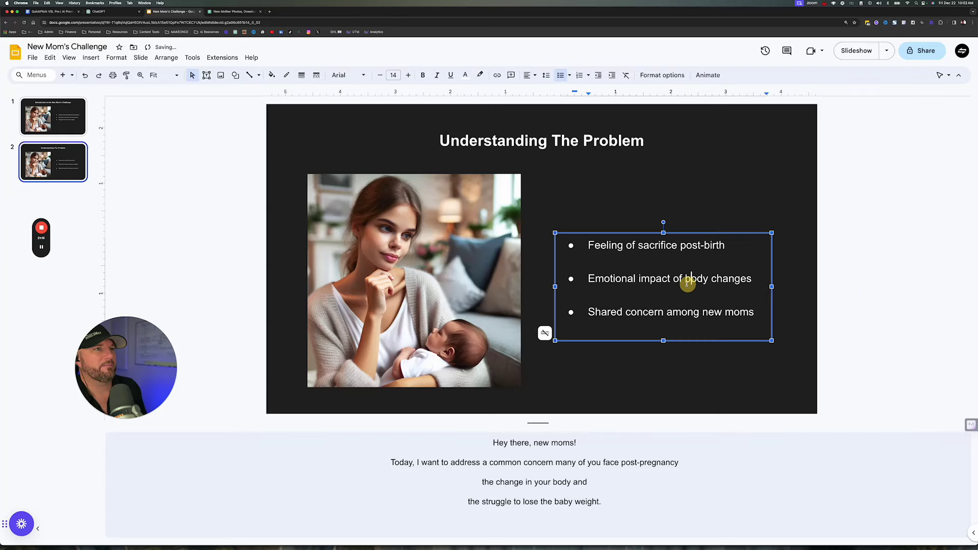
pyautogui.moveTo(691, 232); pyautogui.dragTo(697, 204)
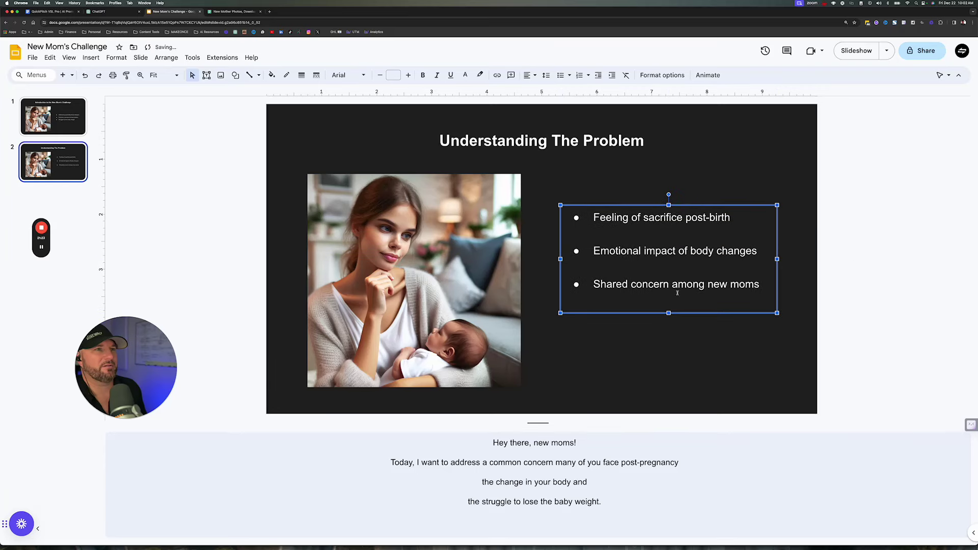
pyautogui.moveTo(669, 313); pyautogui.dragTo(670, 301)
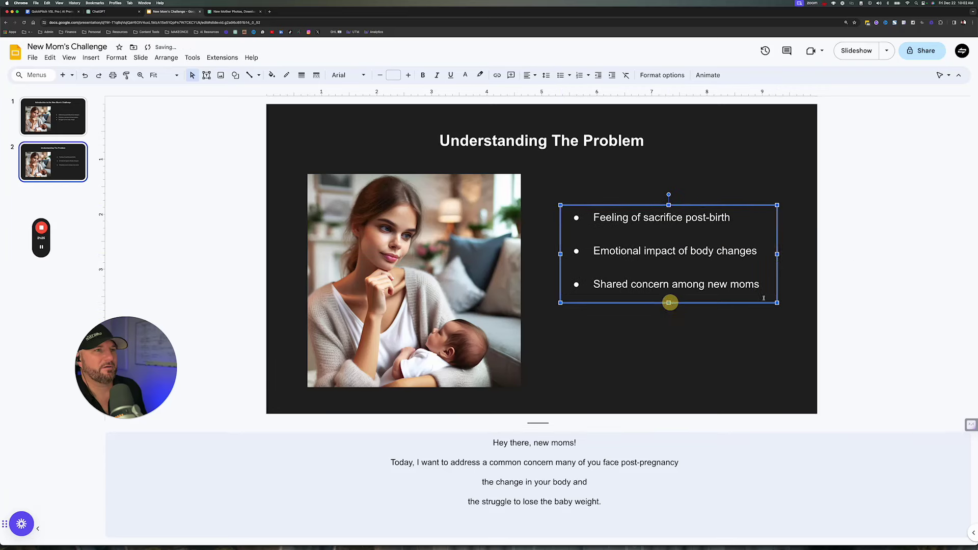
pyautogui.click(860, 290)
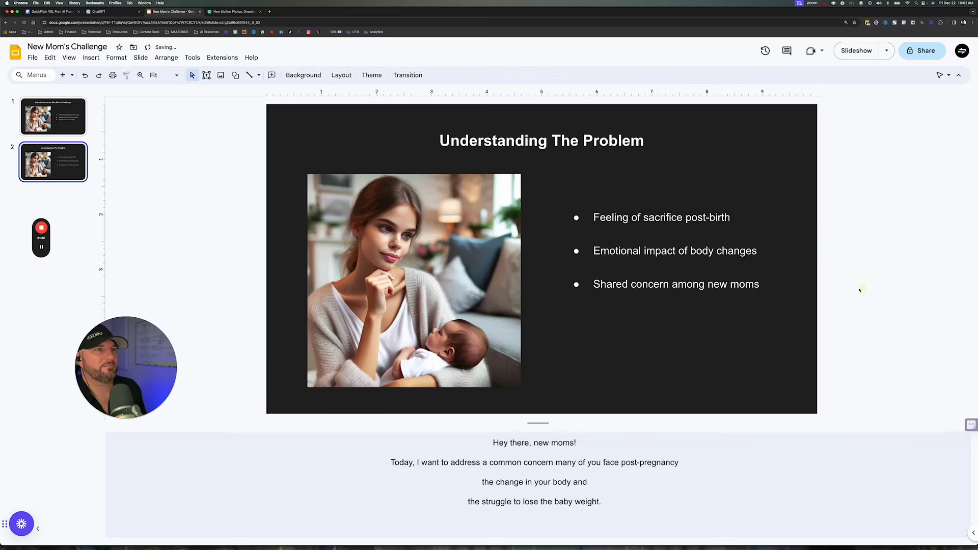
# - Delete the mother-and-baby photo from Slide 2 and copy the search phrase "worried new mother looking at mirror" from ChatGPT
pyautogui.click(431, 232)
pyautogui.press('BackSpace')
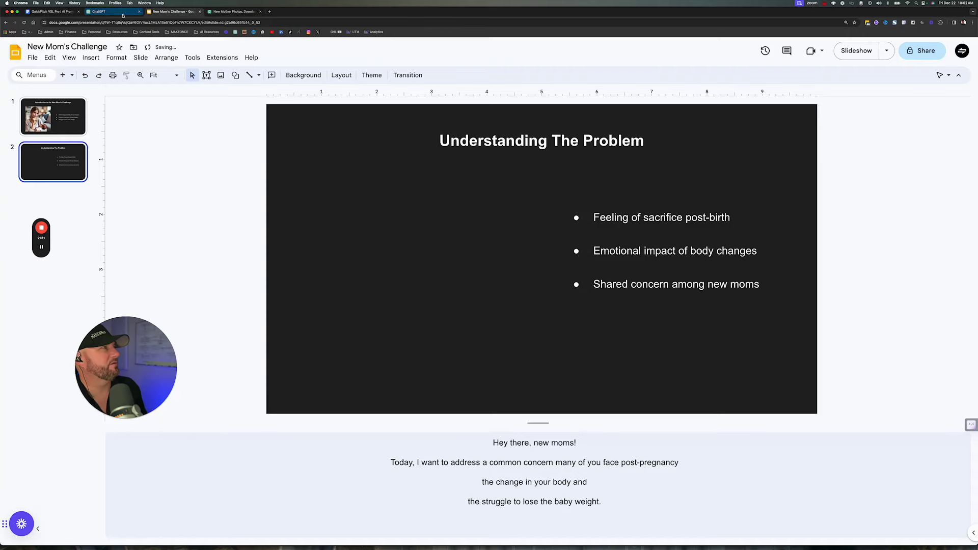
pyautogui.click(102, 11)
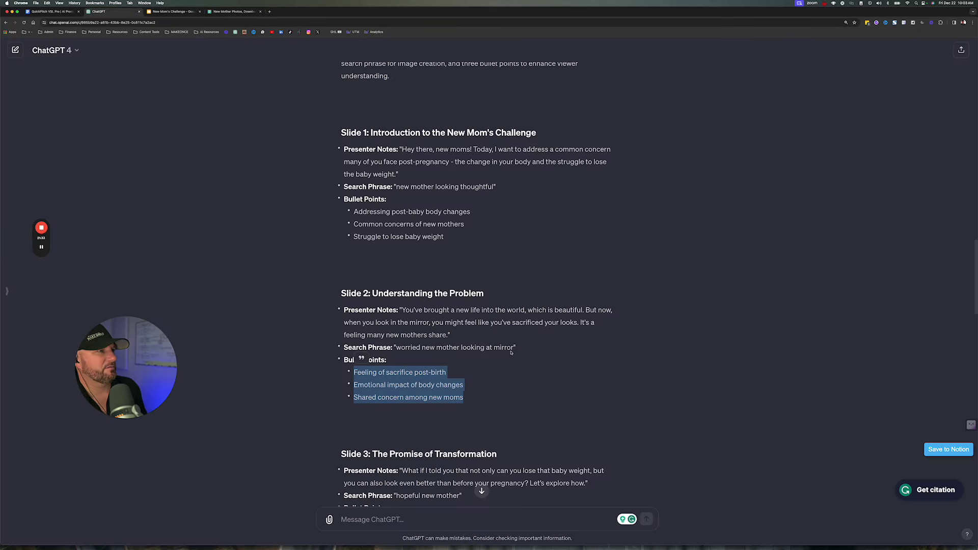
pyautogui.moveTo(514, 347); pyautogui.dragTo(395, 349)
pyautogui.press('super+c')
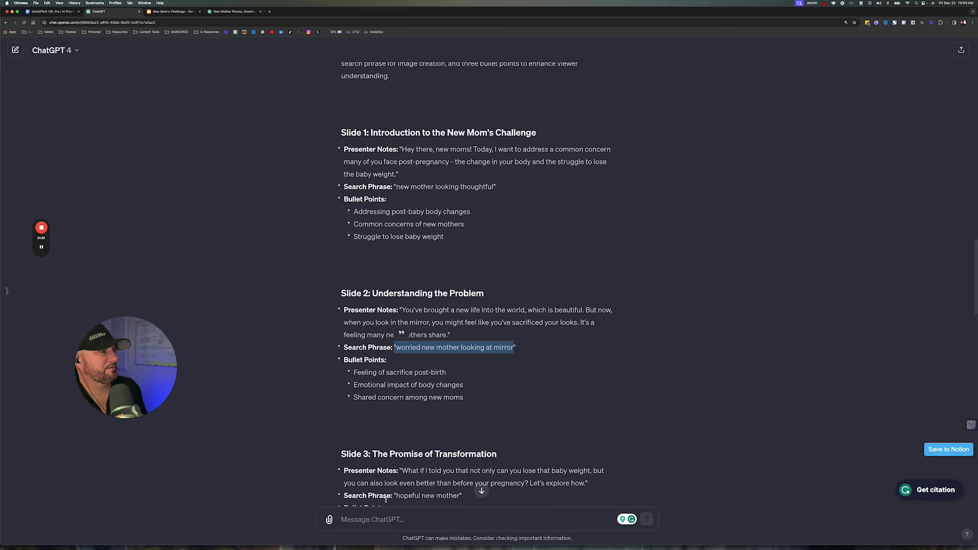
# - Submit the image prompt "Create this image: worried new mother over weight looking at mirror" at the end of the conversation
pyautogui.scroll(-20, 378, 472)
pyautogui.click(350, 522)
pyautogui.write('Create this image')
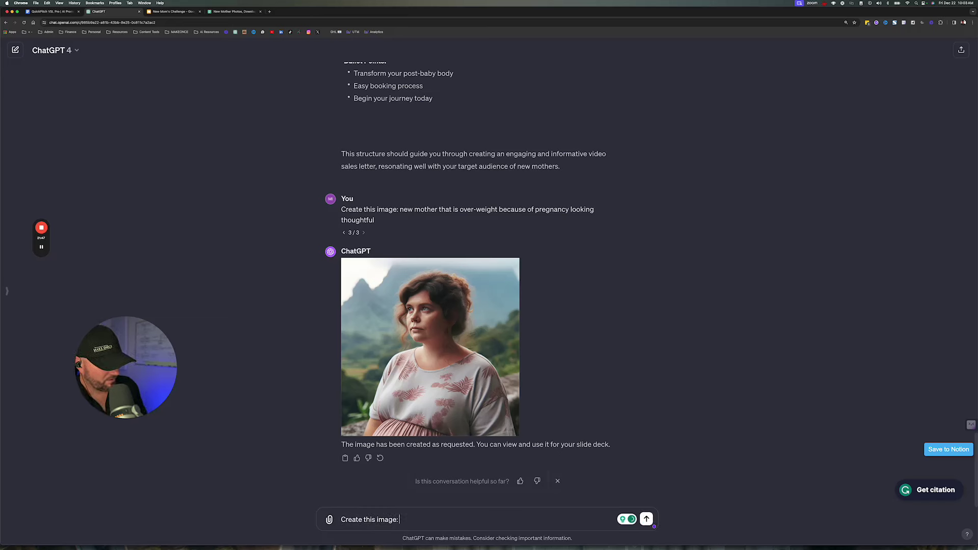
pyautogui.write(':')
pyautogui.press('super+v')
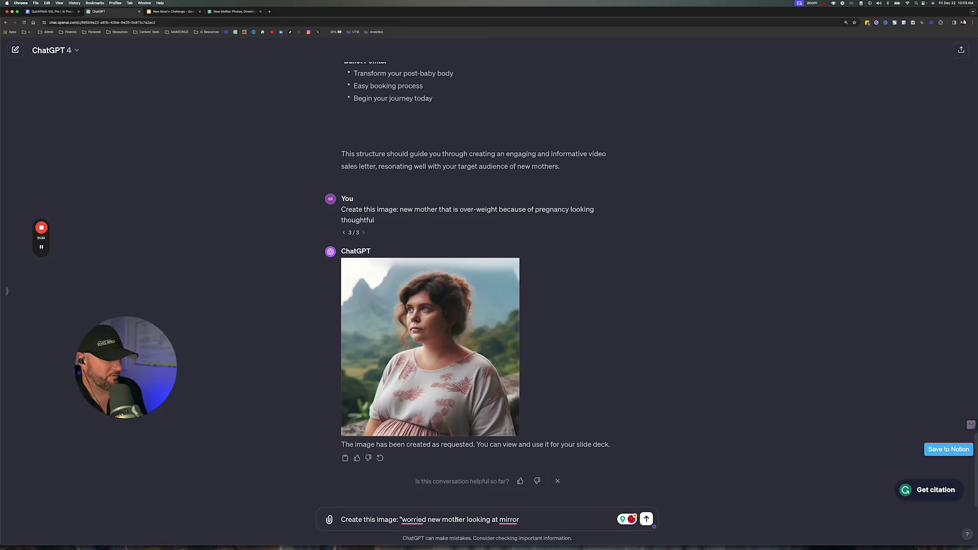
pyautogui.click(467, 519)
pyautogui.write('over weig')
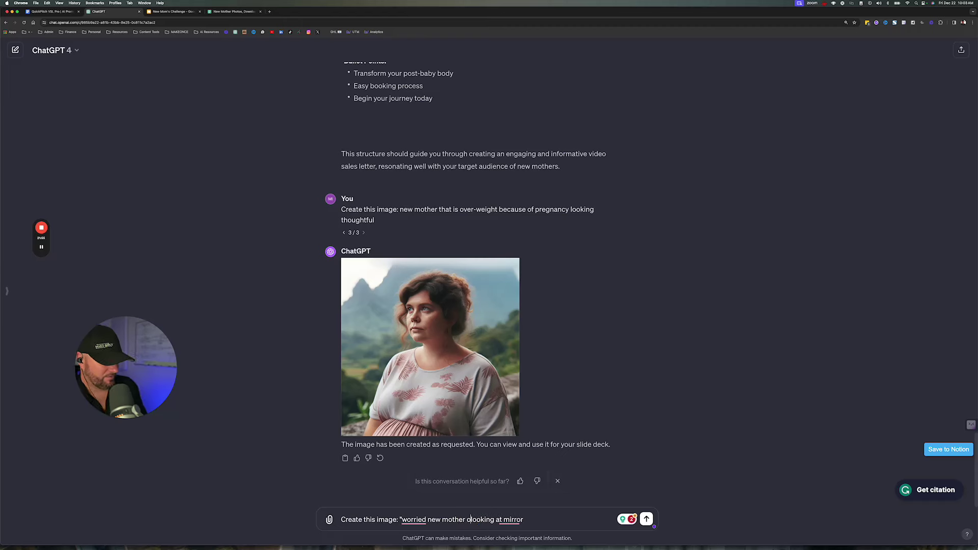
pyautogui.write('ht')
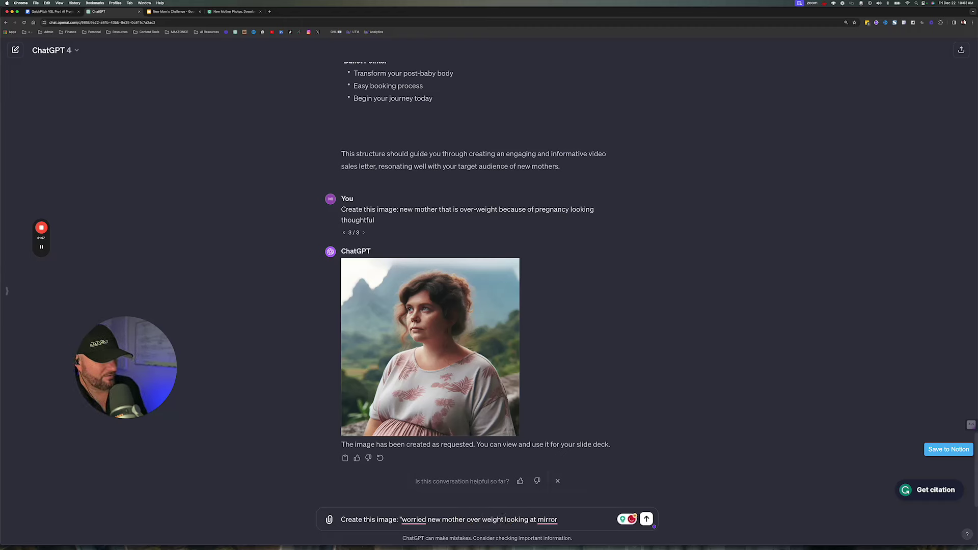
pyautogui.moveTo(418, 518)
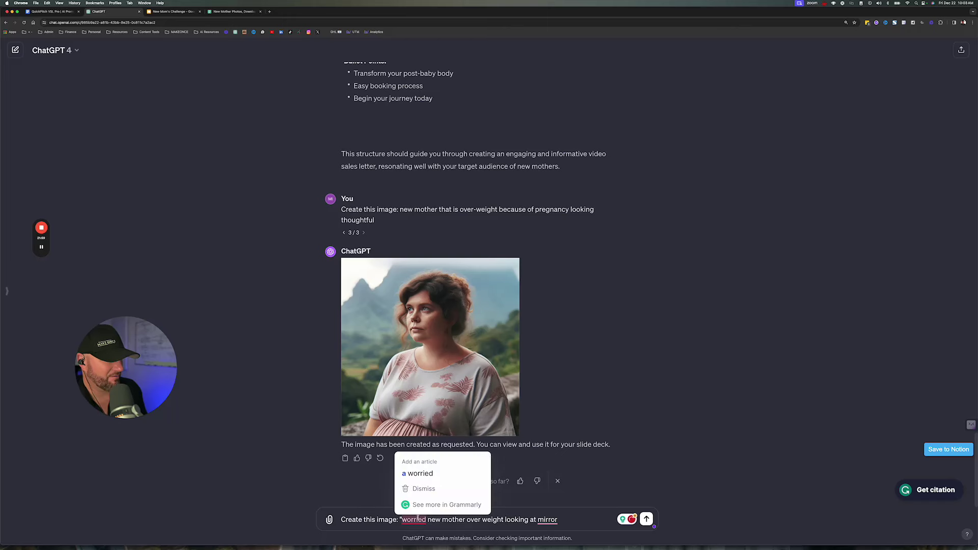
pyautogui.click(646, 520)
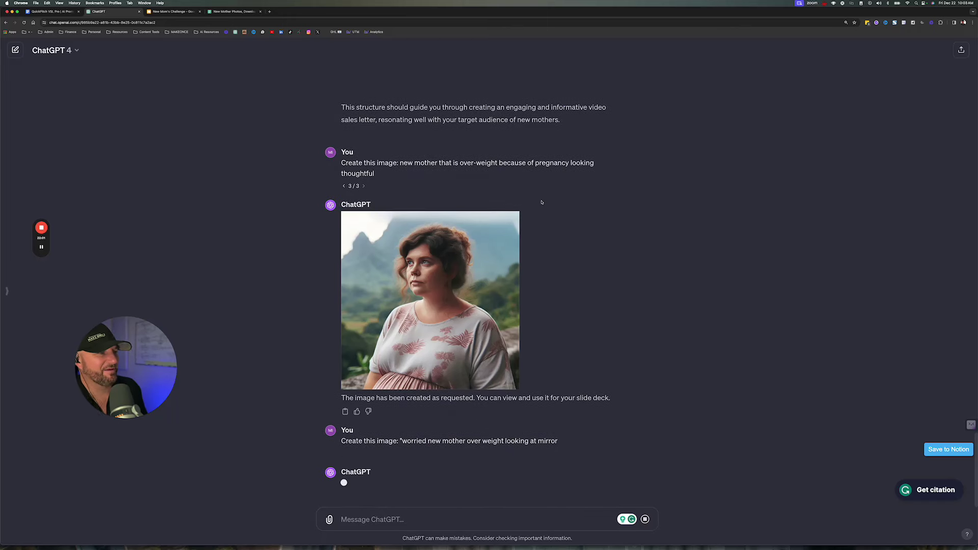
# - Copy the Slide 2 presenter notes from ChatGPT and replace the speaker notes of Slide 2 in Google Slides with them
pyautogui.scroll(10, 541, 193)
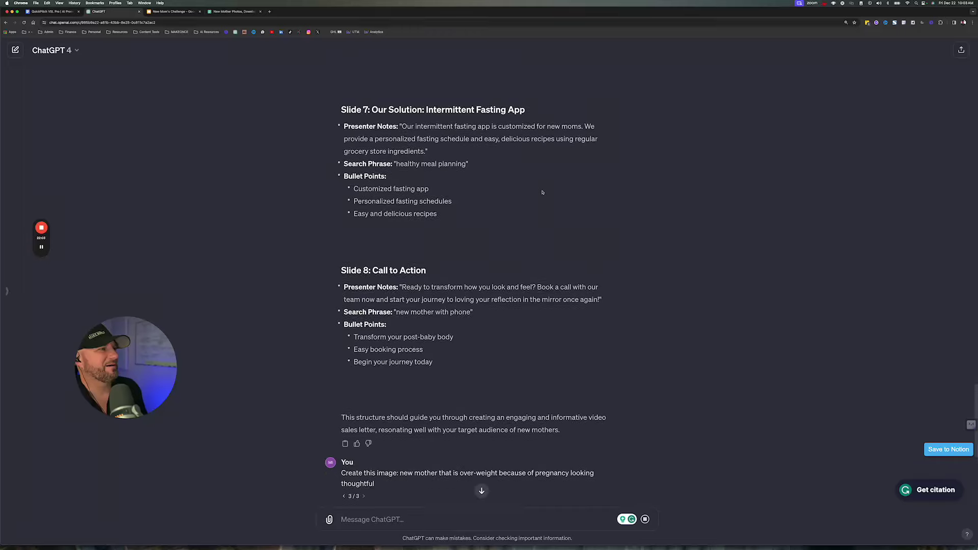
pyautogui.scroll(10, 542, 193)
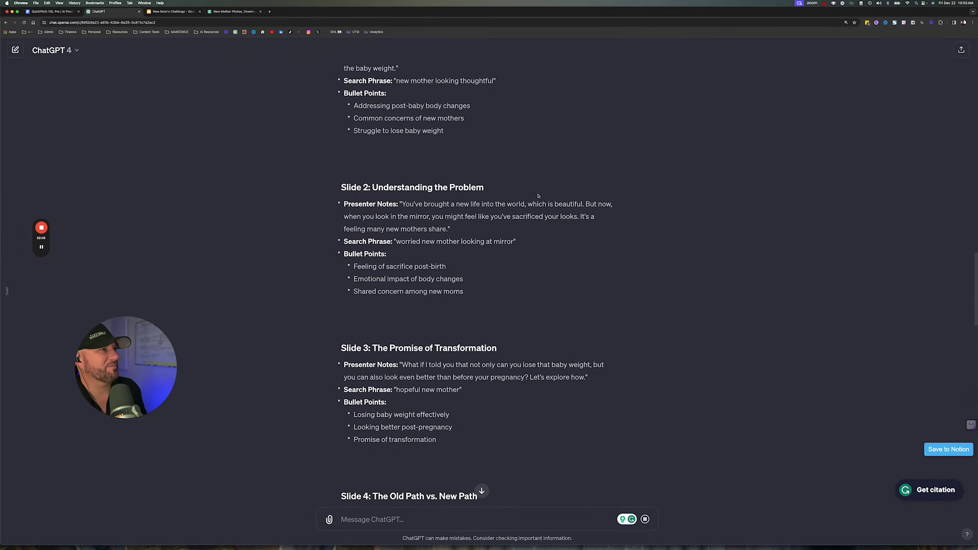
pyautogui.moveTo(448, 230); pyautogui.dragTo(403, 206)
pyautogui.press('super+c')
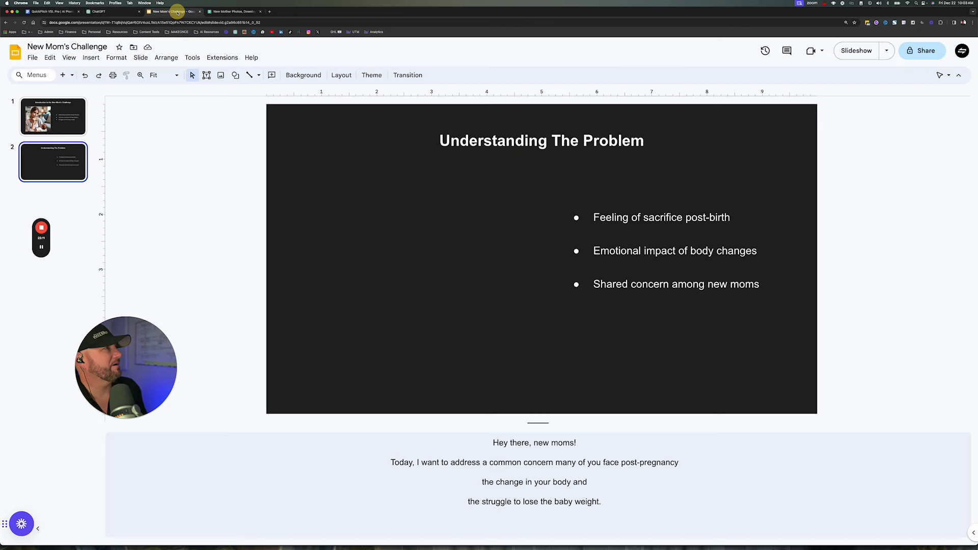
pyautogui.click(175, 11)
pyautogui.click(585, 493)
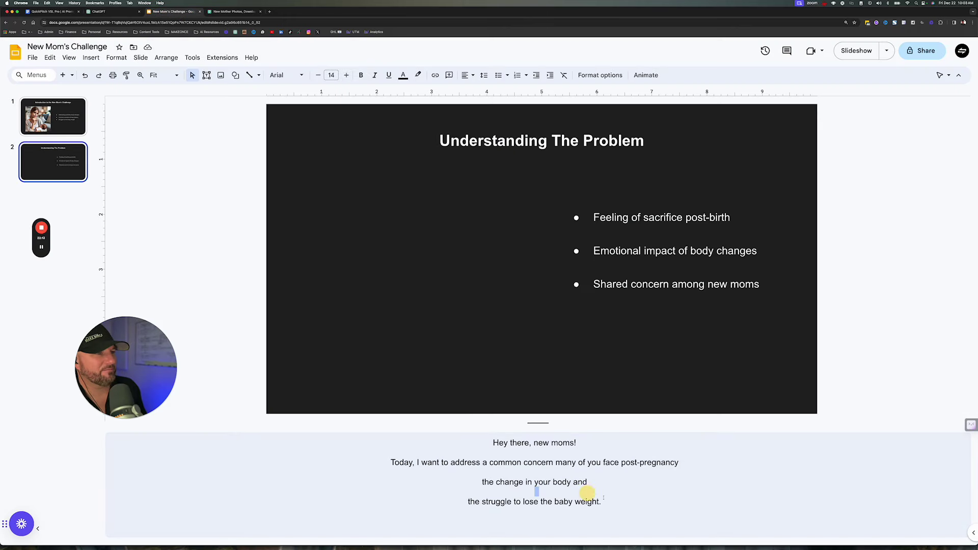
pyautogui.moveTo(591, 501); pyautogui.dragTo(484, 443)
pyautogui.press('super+v')
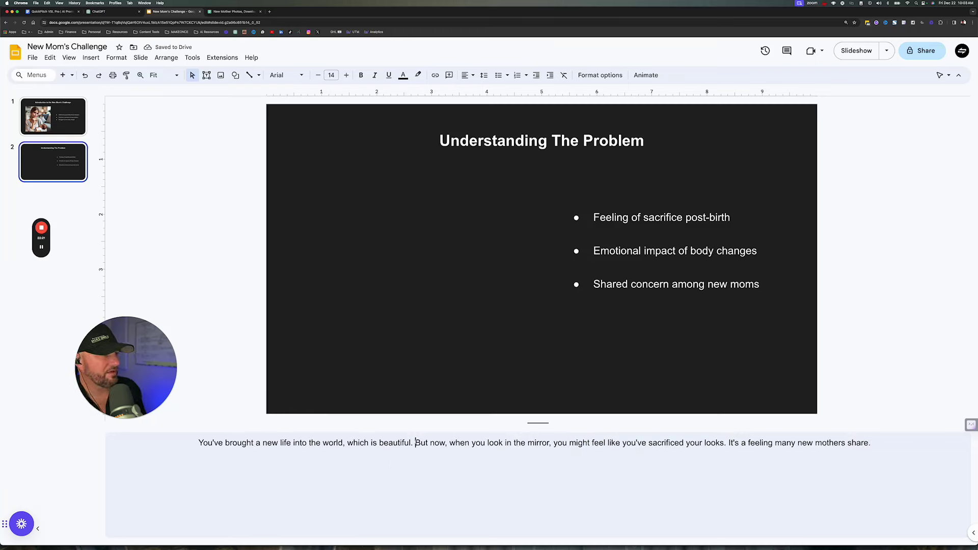
# - Break the Slide 2 speaker notes into one sentence per line with a blank line between the sentences
pyautogui.click(417, 443)
pyautogui.press('Return')
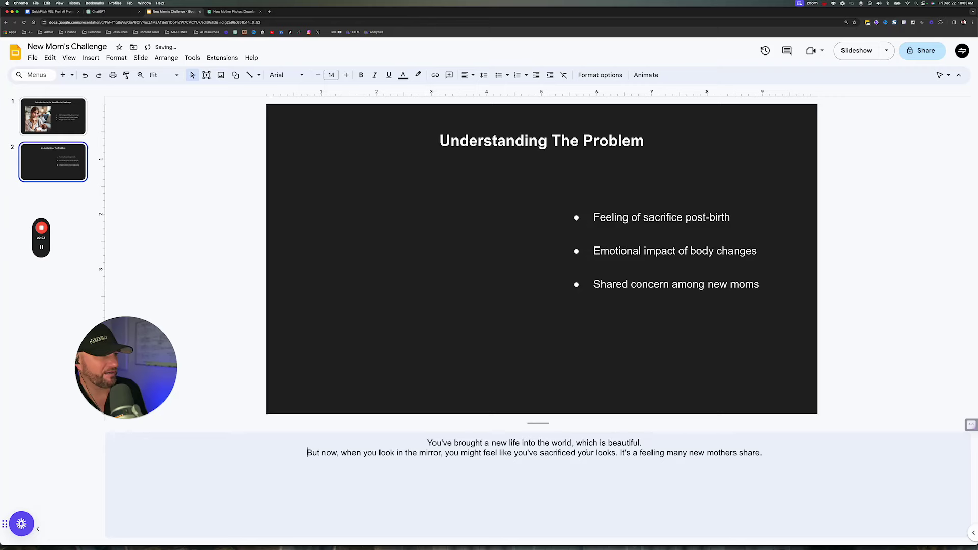
pyautogui.click(621, 453)
pyautogui.press('Return')
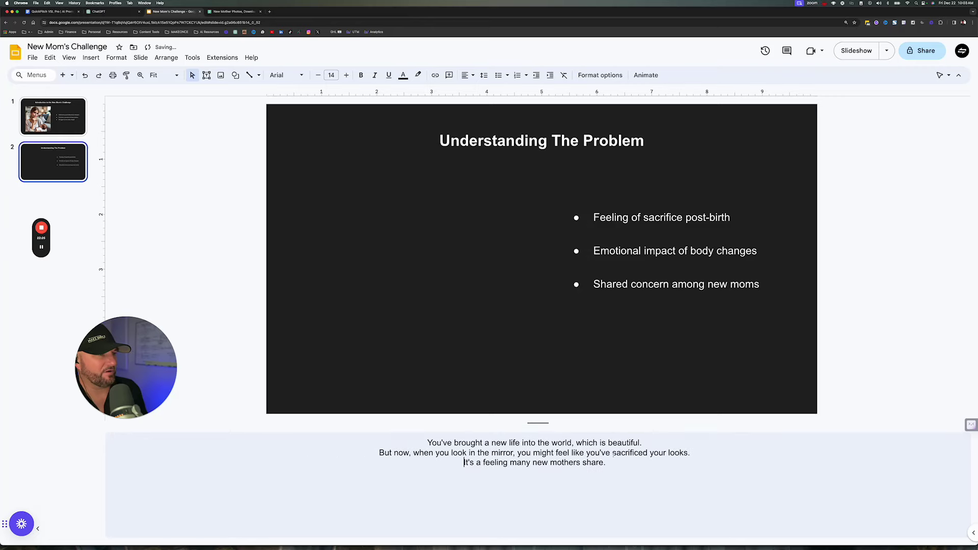
pyautogui.click(643, 443)
pyautogui.press('Return')
pyautogui.click(691, 463)
pyautogui.press('Return')
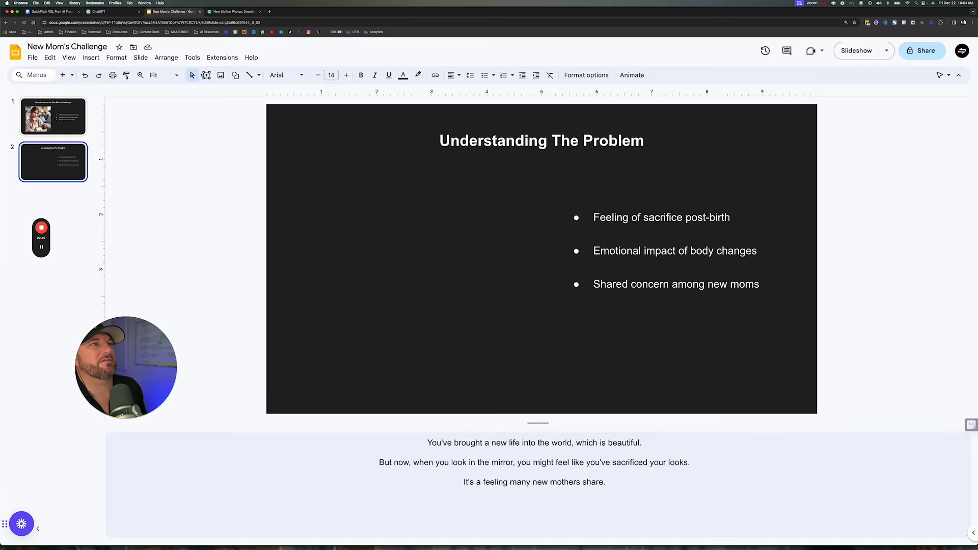
# - Switch to ChatGPT and try to regenerate the response to the worried-mother mirror image prompt
pyautogui.click(99, 12)
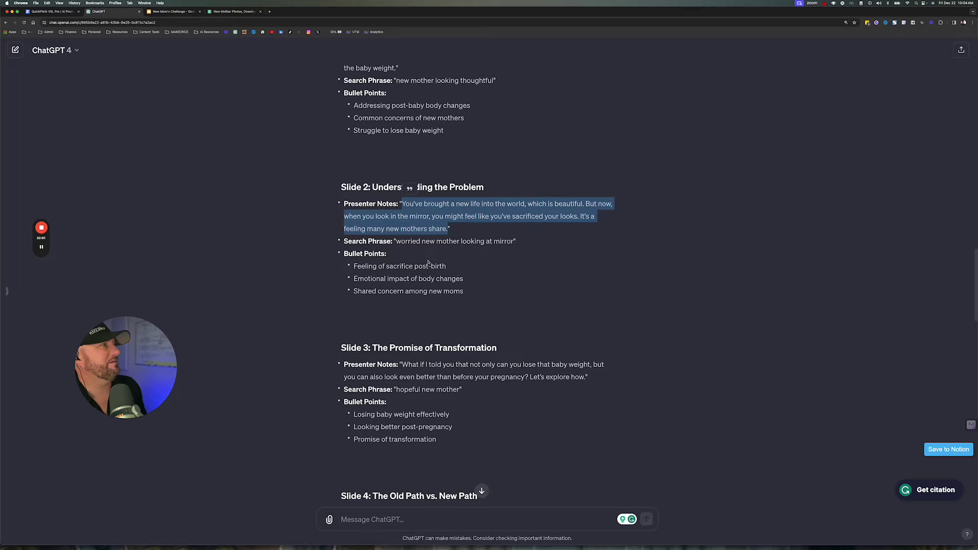
pyautogui.scroll(-10, 424, 255)
pyautogui.scroll(-8, 424, 256)
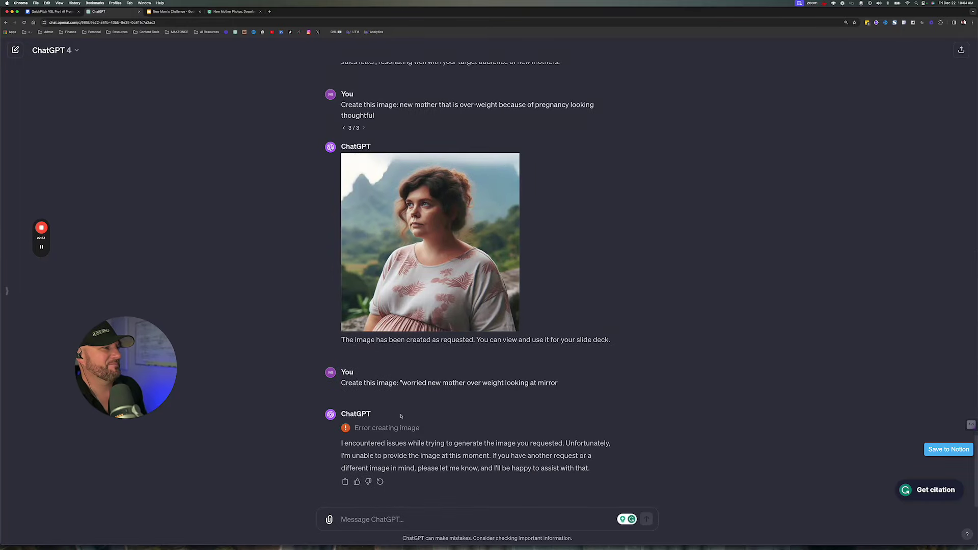
pyautogui.click(380, 482)
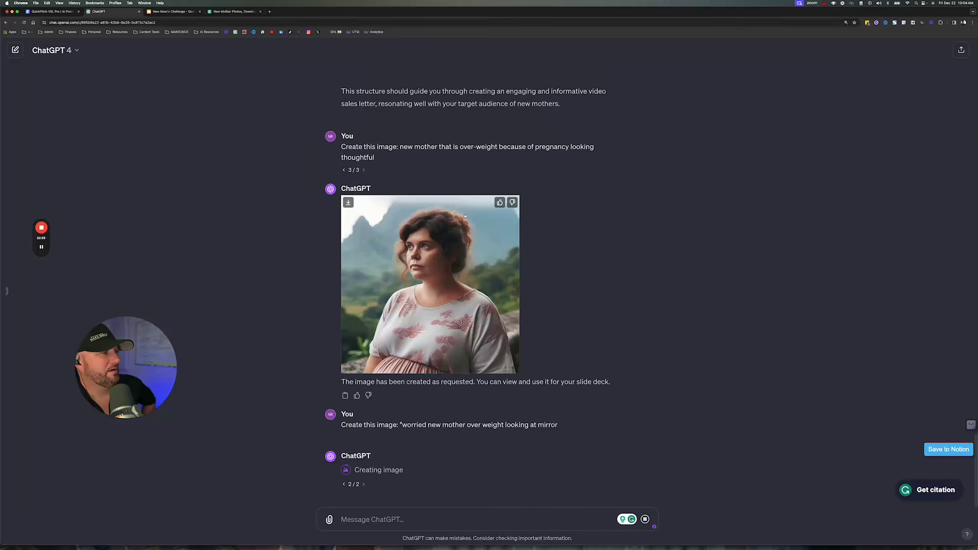
# - Open the generated image of the thoughtful mother at full size, examine the prompt behind it, and close the viewer
pyautogui.click(488, 271)
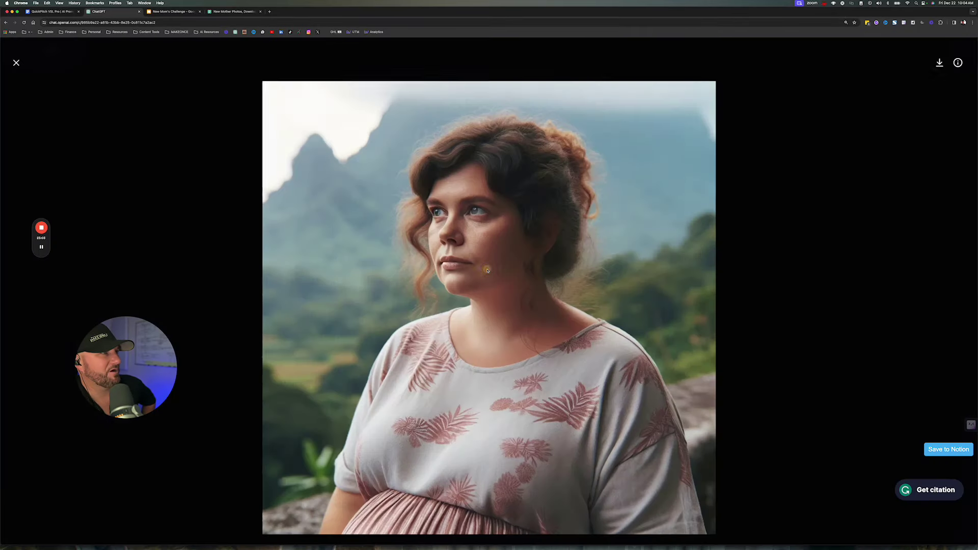
pyautogui.click(959, 62)
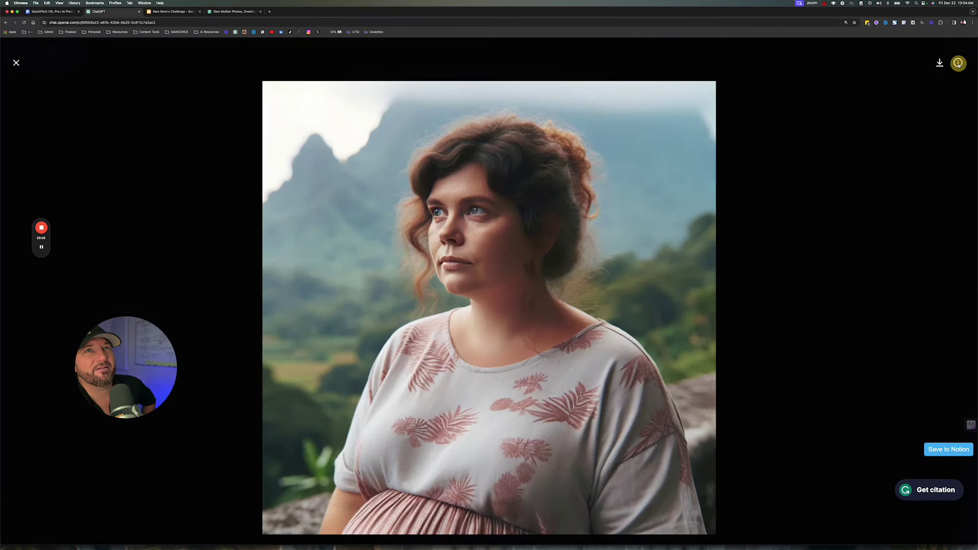
pyautogui.moveTo(838, 296); pyautogui.dragTo(759, 295)
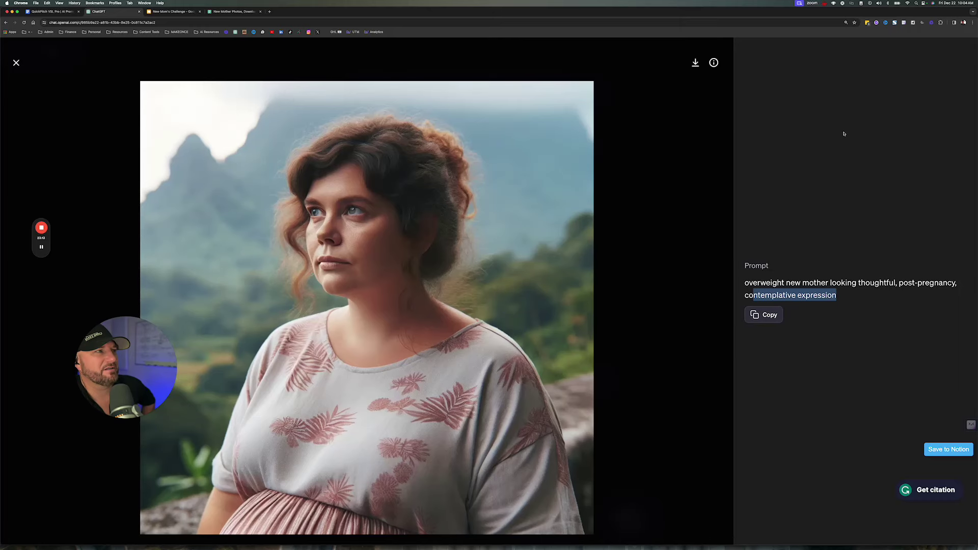
pyautogui.click(16, 63)
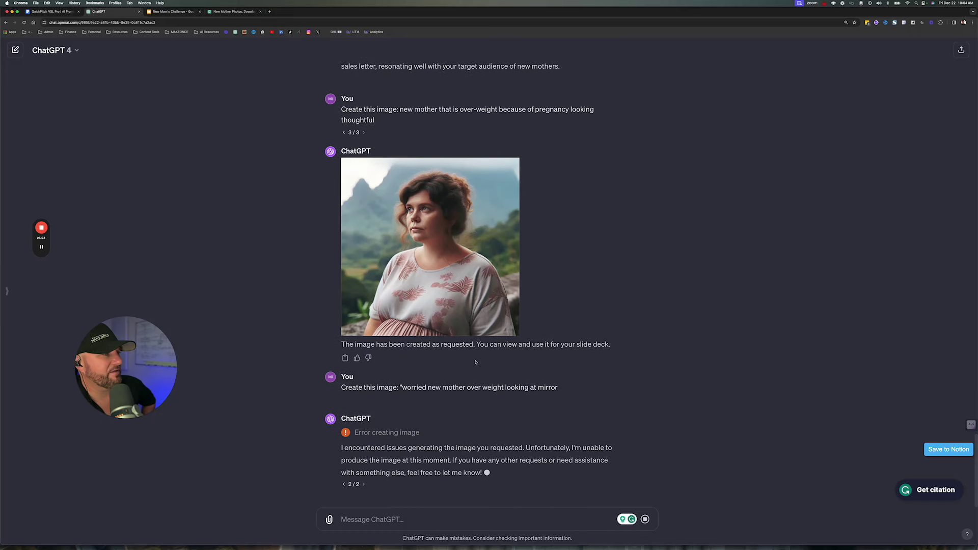
# - Open the worried-mother mirror image message for editing and resubmit it with the same wording
pyautogui.moveTo(561, 354); pyautogui.dragTo(396, 354)
pyautogui.click(397, 354)
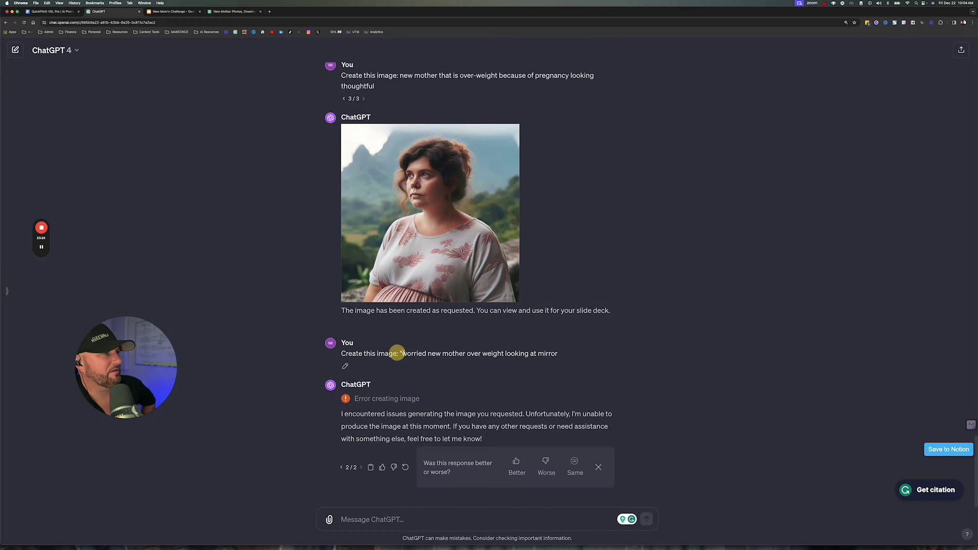
pyautogui.click(345, 366)
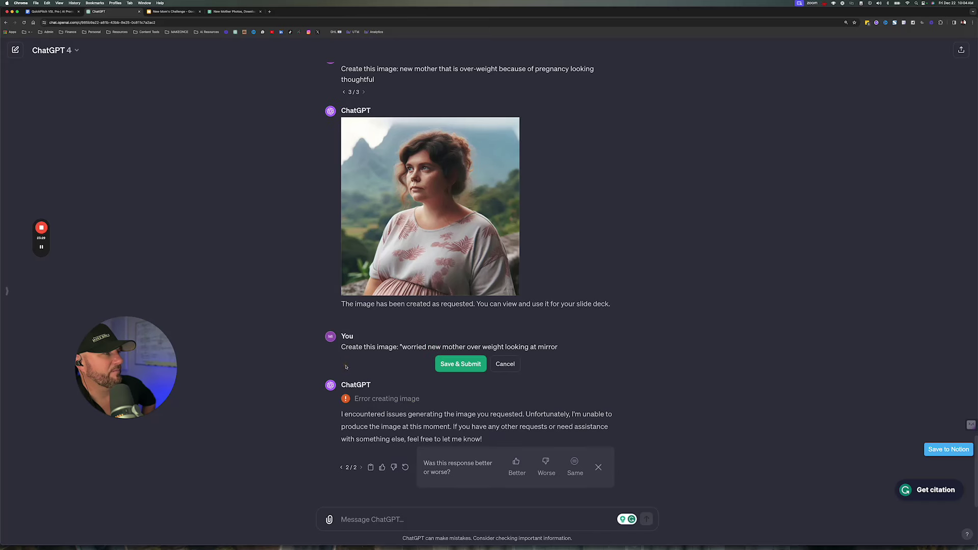
pyautogui.click(452, 366)
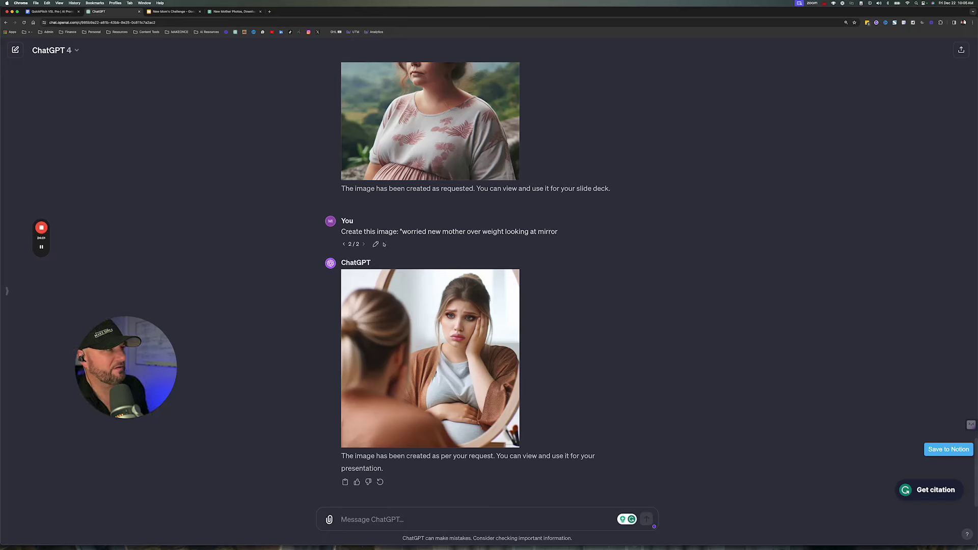
pyautogui.click(376, 244)
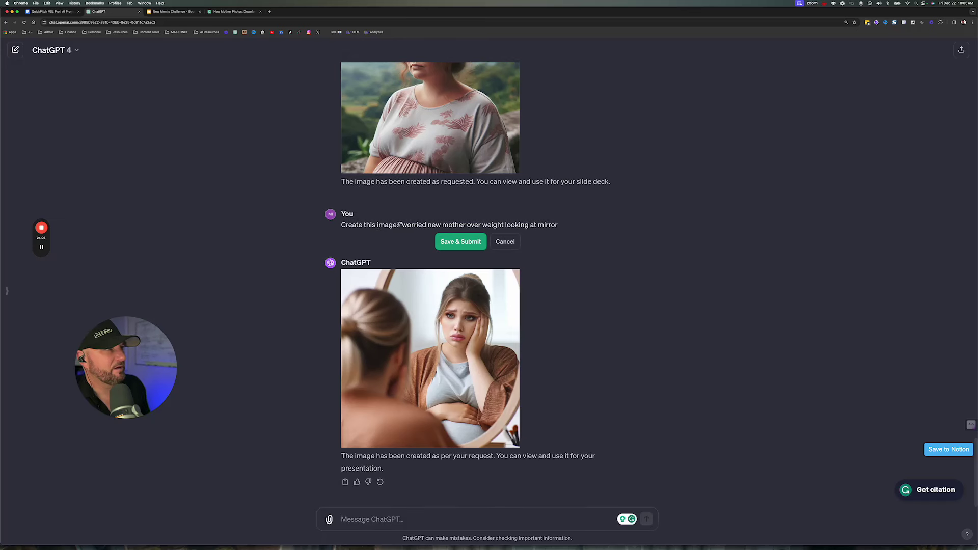
pyautogui.doubleClick(367, 225)
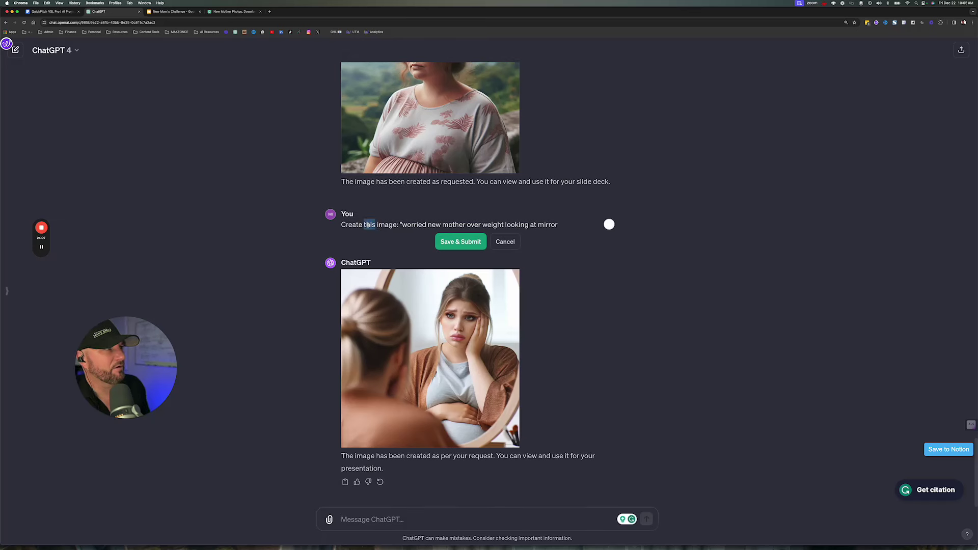
pyautogui.write('a ')
pyautogui.write('16')
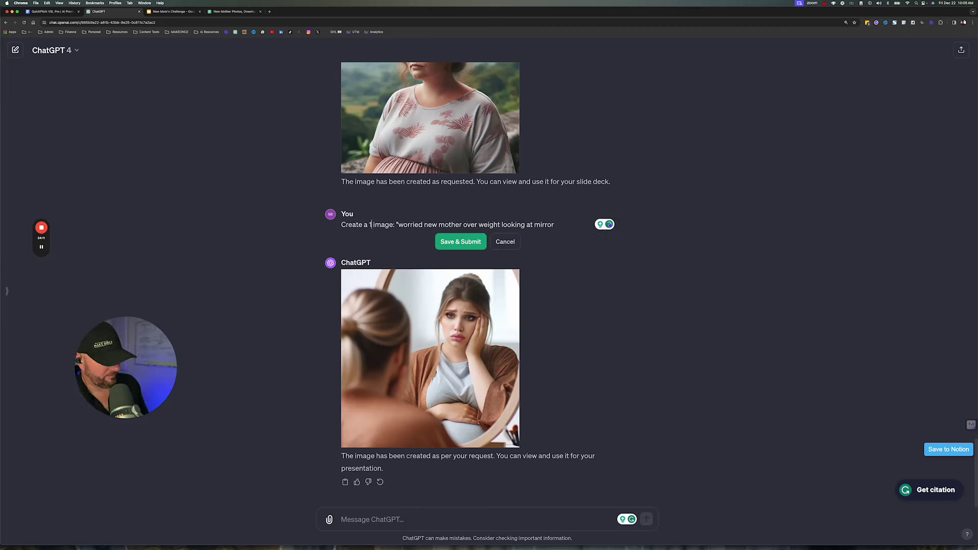
pyautogui.write(':9')
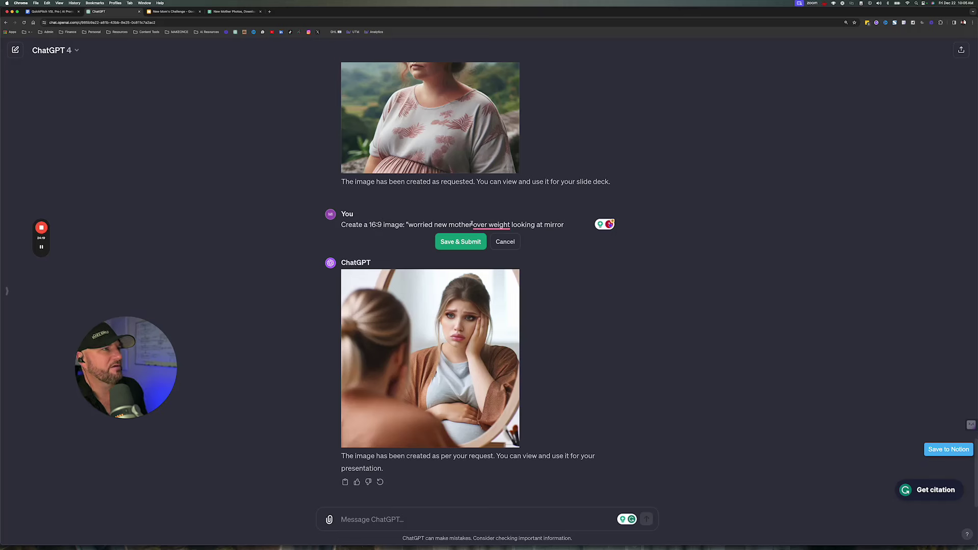
pyautogui.moveTo(472, 223)
pyautogui.click(486, 250)
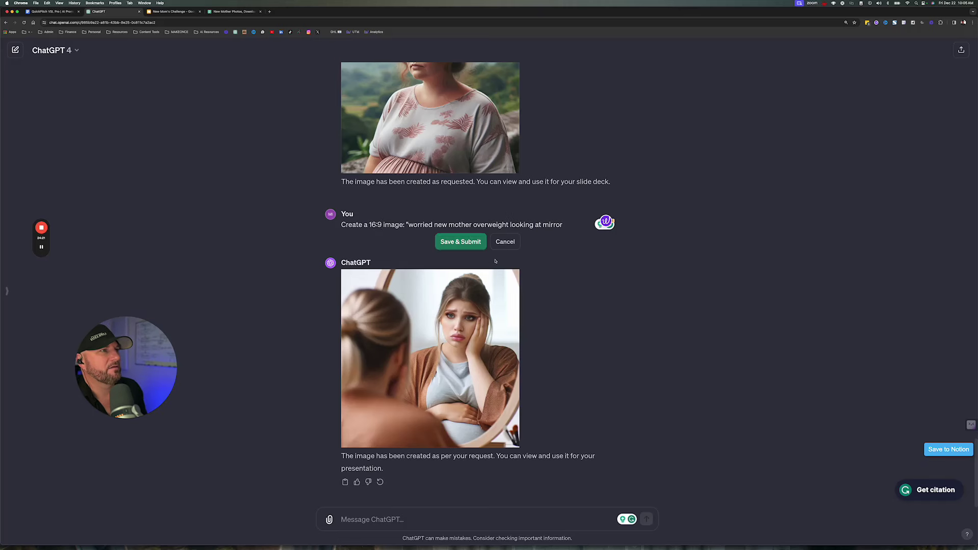
pyautogui.click(505, 242)
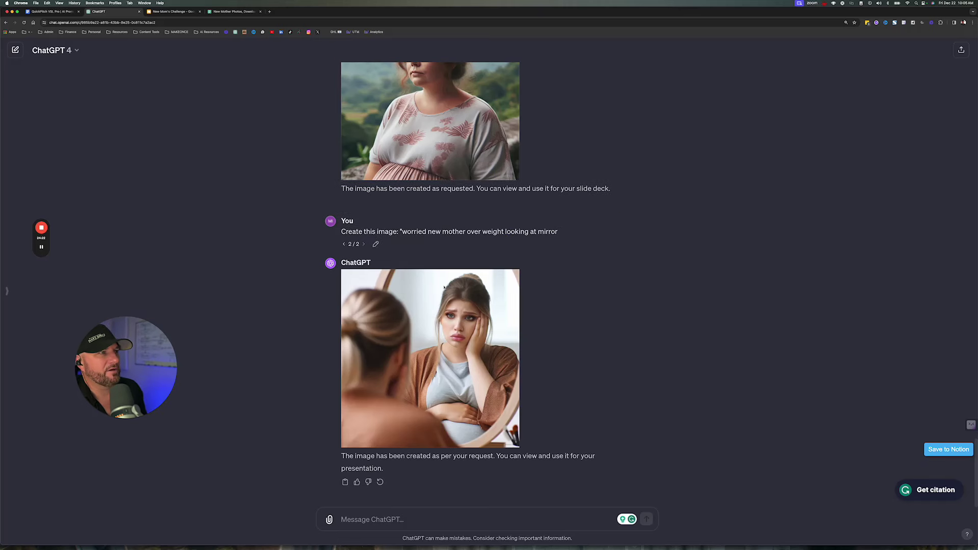
# - Copy the generated mirror image from ChatGPT, paste it into Slide 2 in Google Slides, and place it beside the bullets
pyautogui.rightClick(485, 323)
pyautogui.click(504, 334)
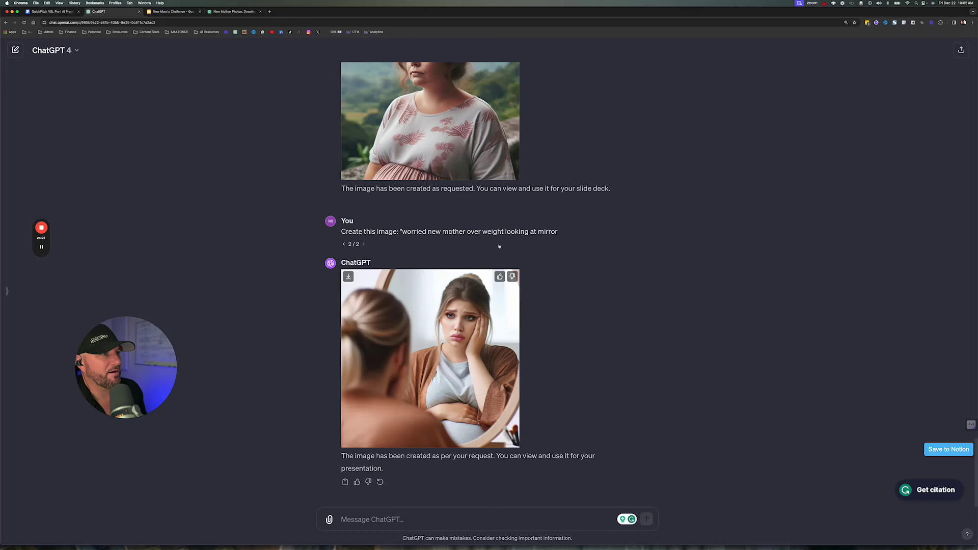
pyautogui.click(182, 12)
pyautogui.hotkey('ctrl', 'v')
pyautogui.moveTo(394, 242); pyautogui.dragTo(413, 234)
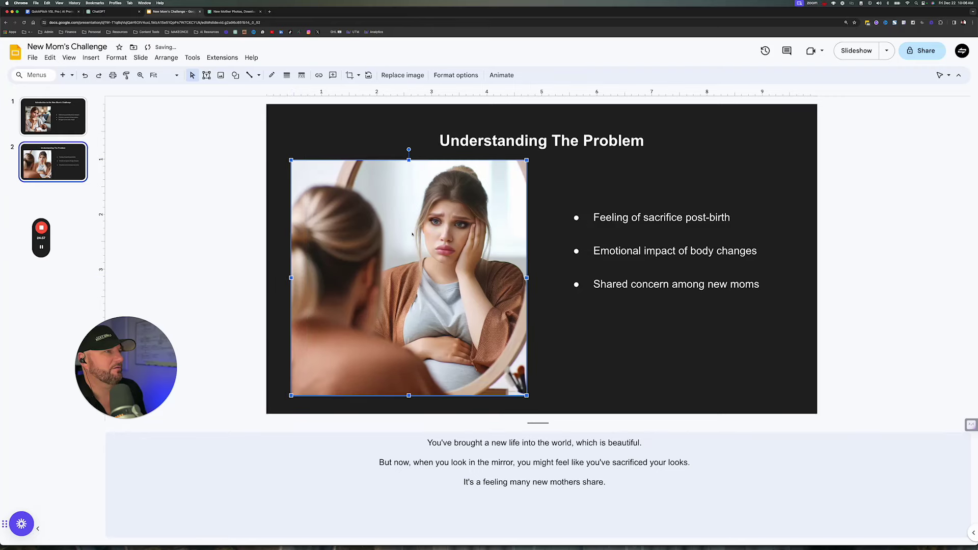
# - Move the "Understanding The Problem" title up slightly to leave a gap above the image
pyautogui.click(534, 150)
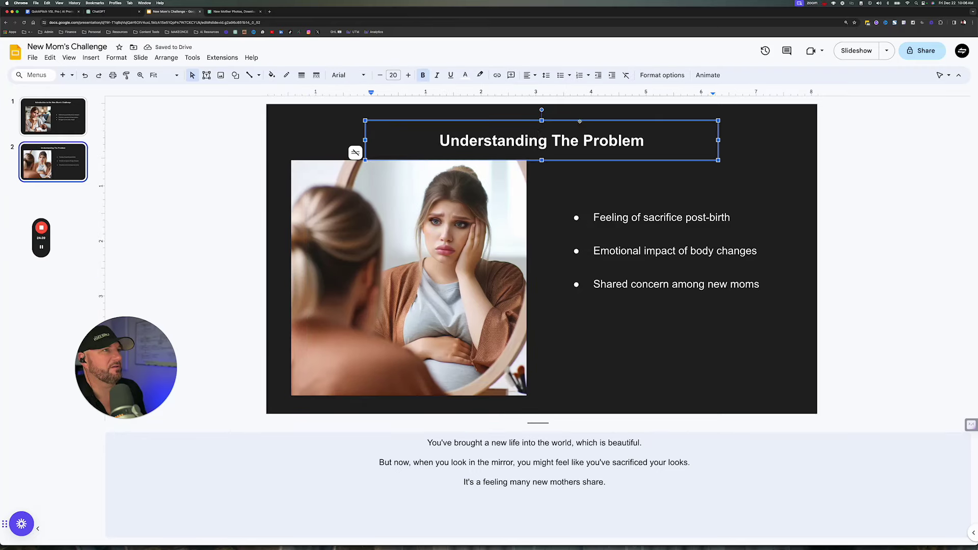
pyautogui.moveTo(580, 119); pyautogui.dragTo(580, 112)
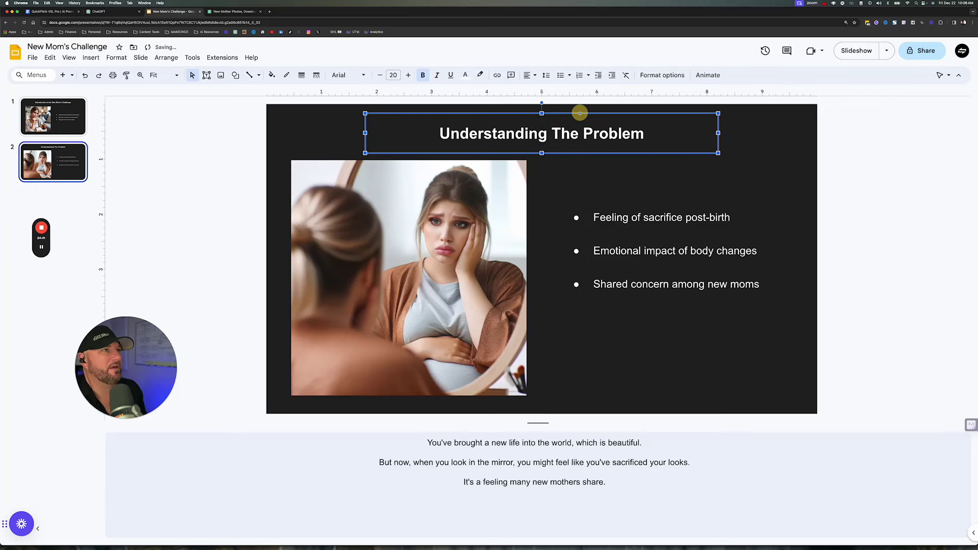
pyautogui.click(851, 214)
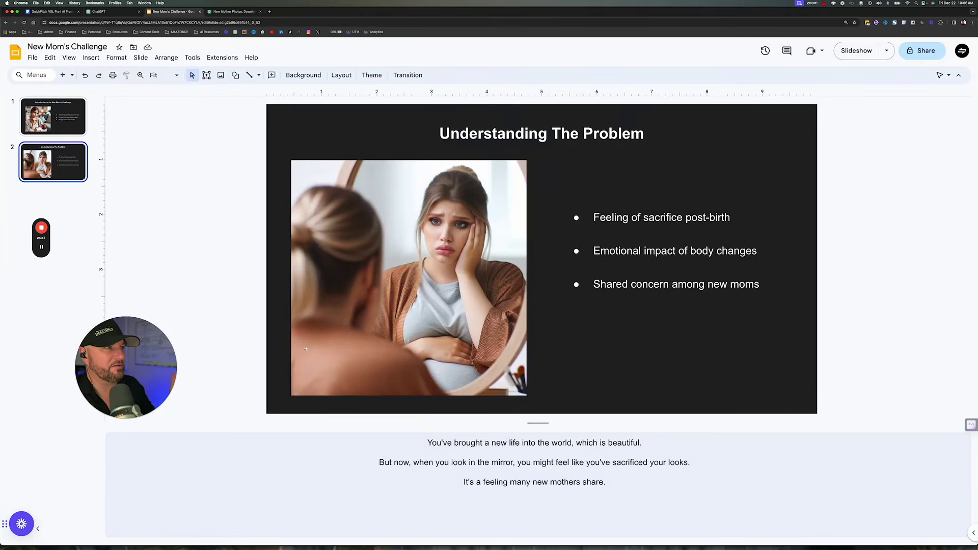
pyautogui.moveTo(171, 368); pyautogui.dragTo(218, 223)
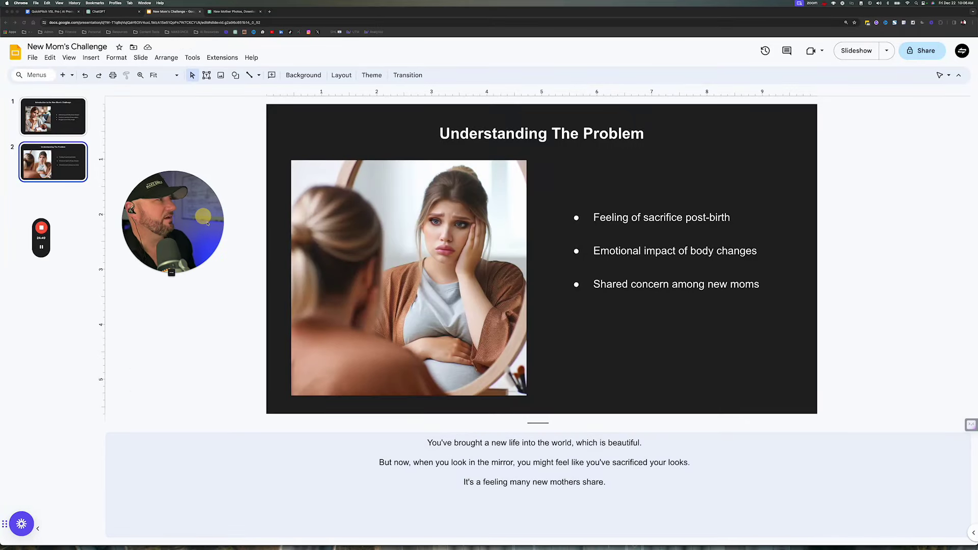